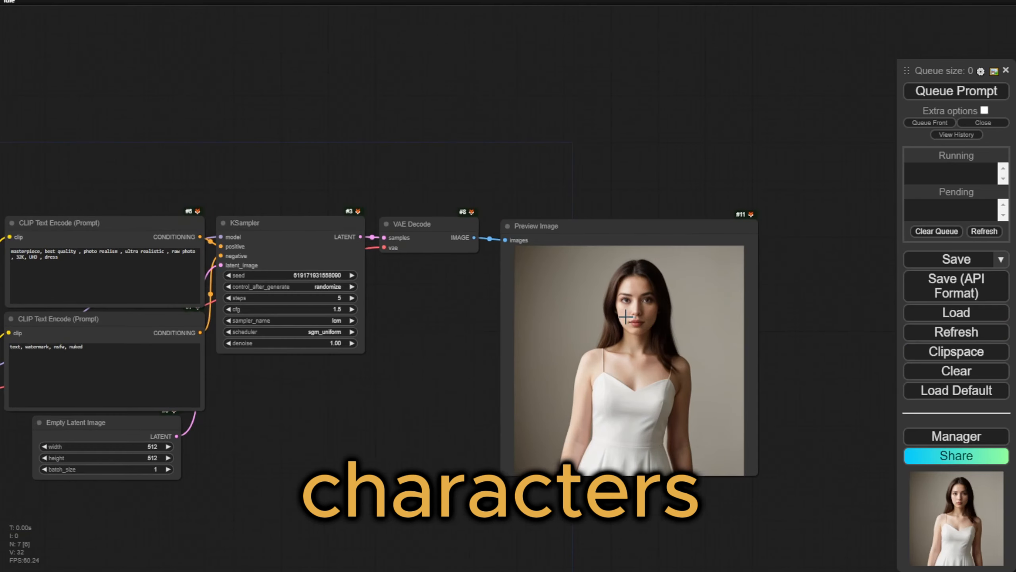
Move the Load Checkpoint node level with the positive prompt node and widen it to fit the full checkpoint name
scroll(625, 317, "up", 2)
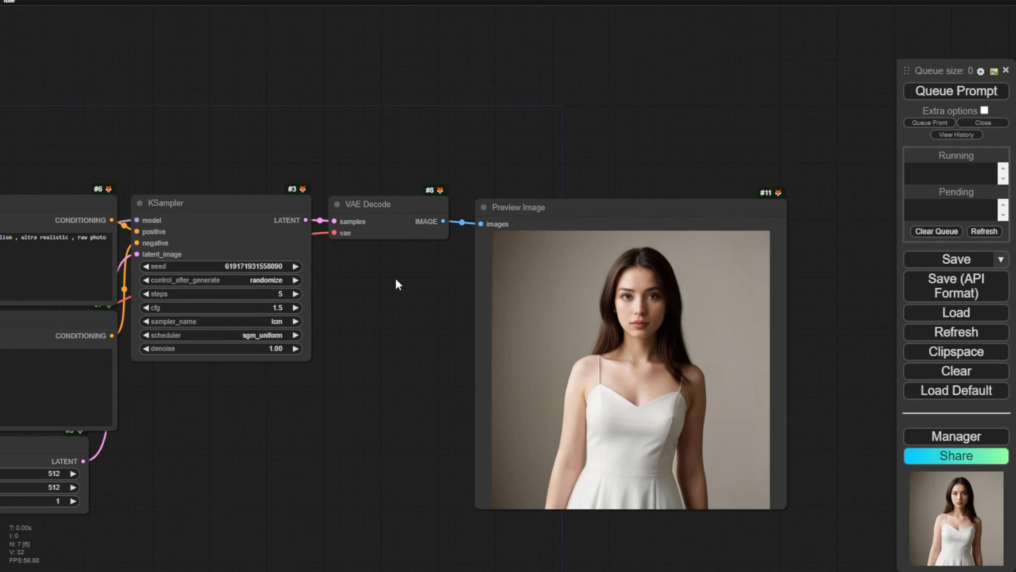
scroll(406, 326, "down", 3)
left_click_drag(367, 372, 464, 368)
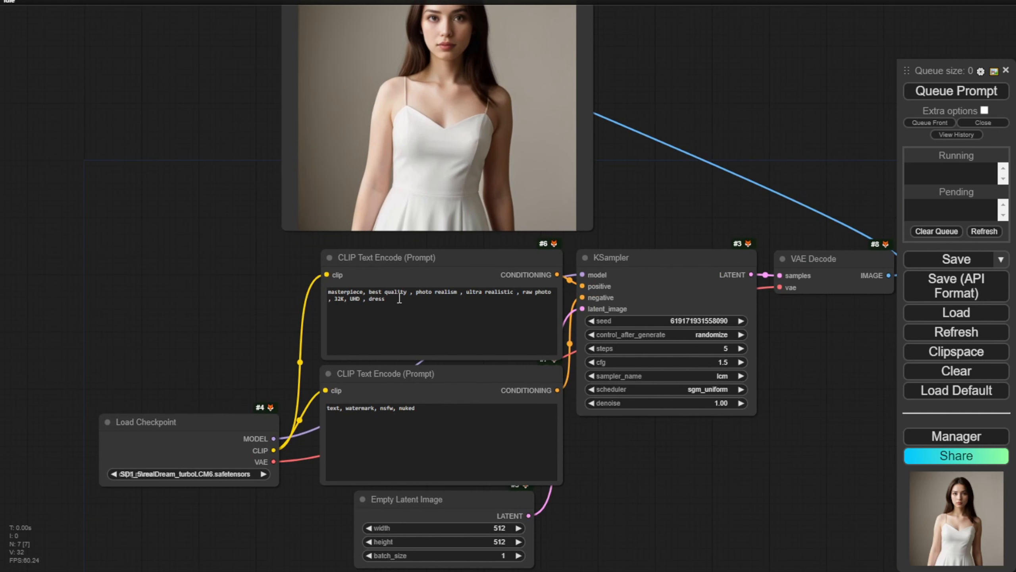
scroll(241, 295, "up", 2)
left_click_drag(265, 278, 240, 330)
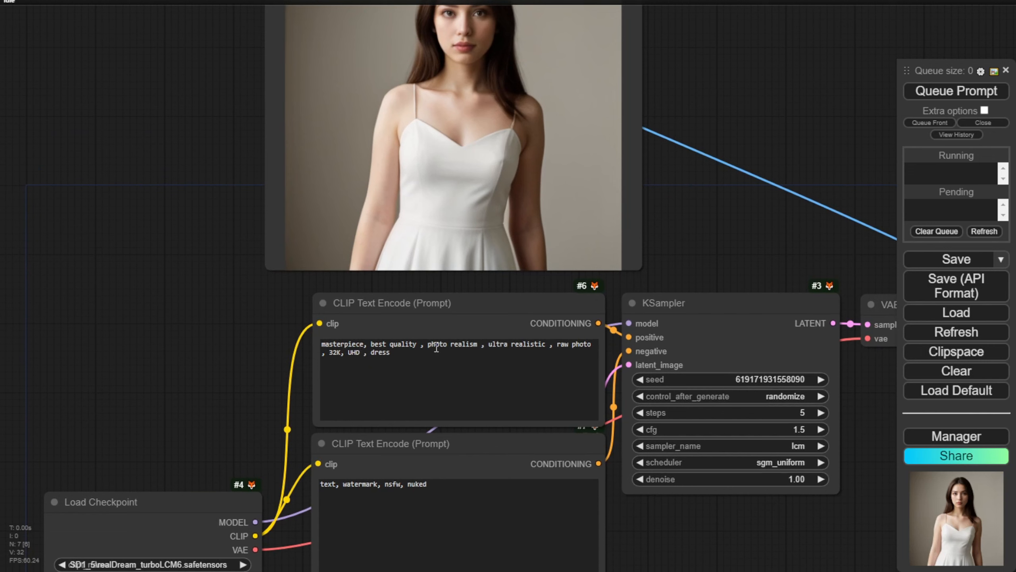
left_click_drag(154, 503, 147, 295)
left_click_drag(247, 369, 299, 365)
left_click_drag(199, 294, 191, 315)
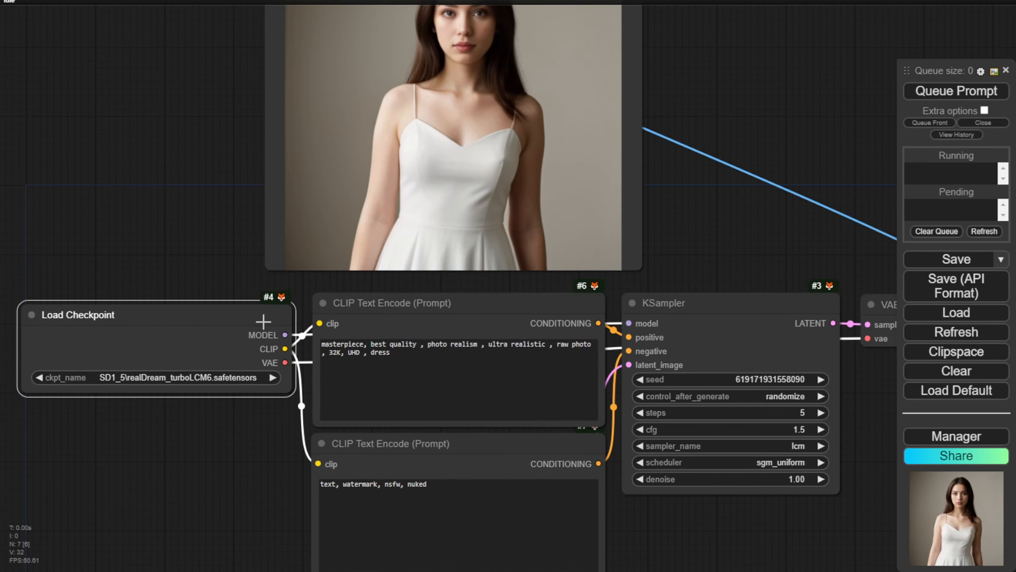
Queue the prompt to generate a new image and view it in the Preview Image node
left_click_drag(744, 93, 772, 200)
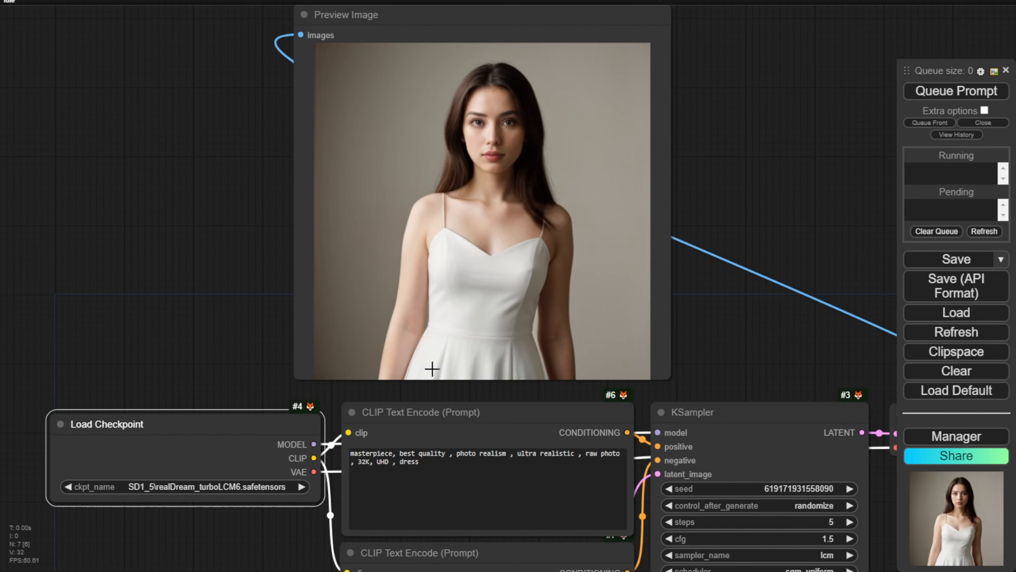
scroll(721, 224, "down", 2)
left_click(950, 98)
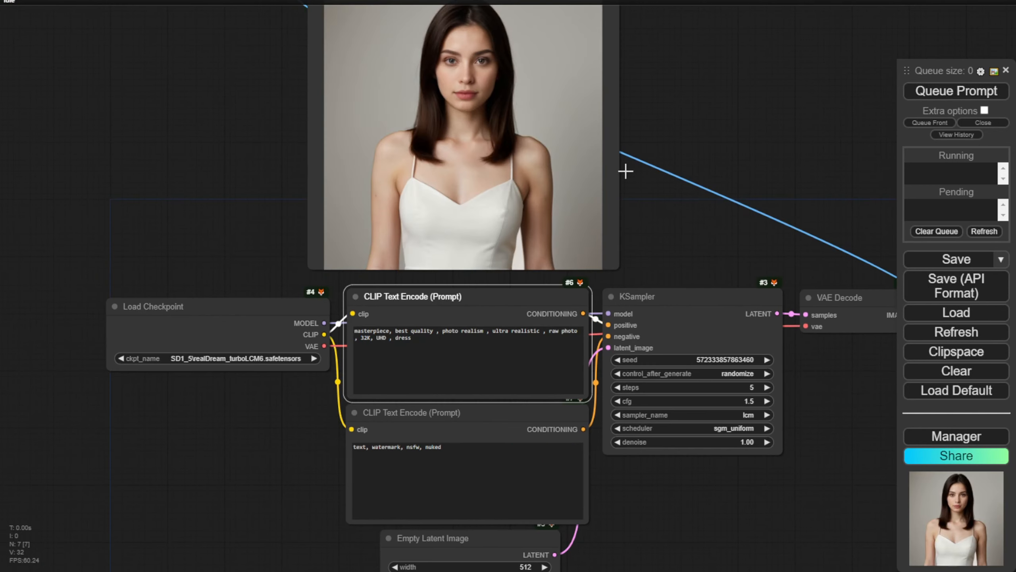
scroll(749, 132, "up", 2)
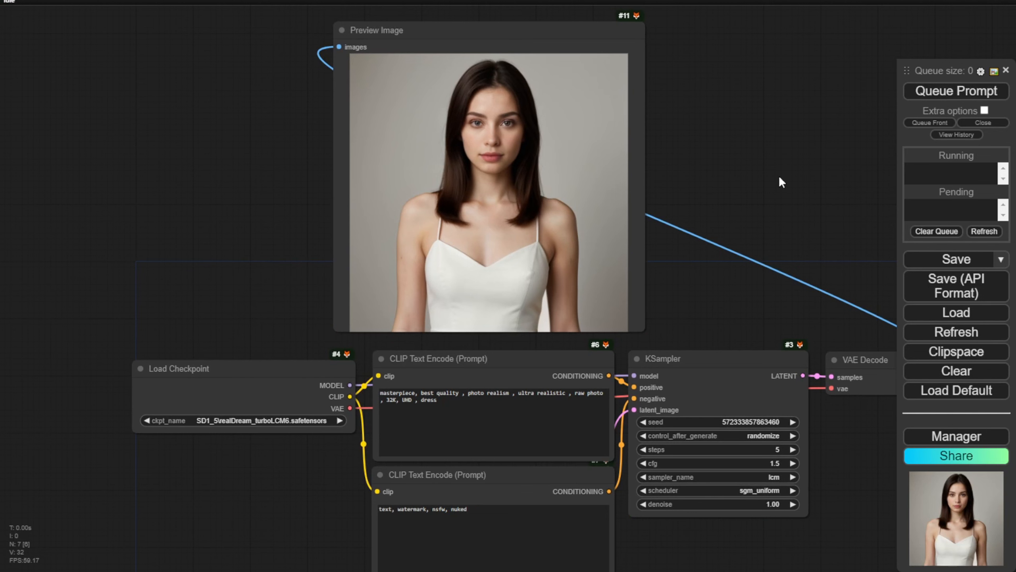
scroll(773, 138, "up", 1)
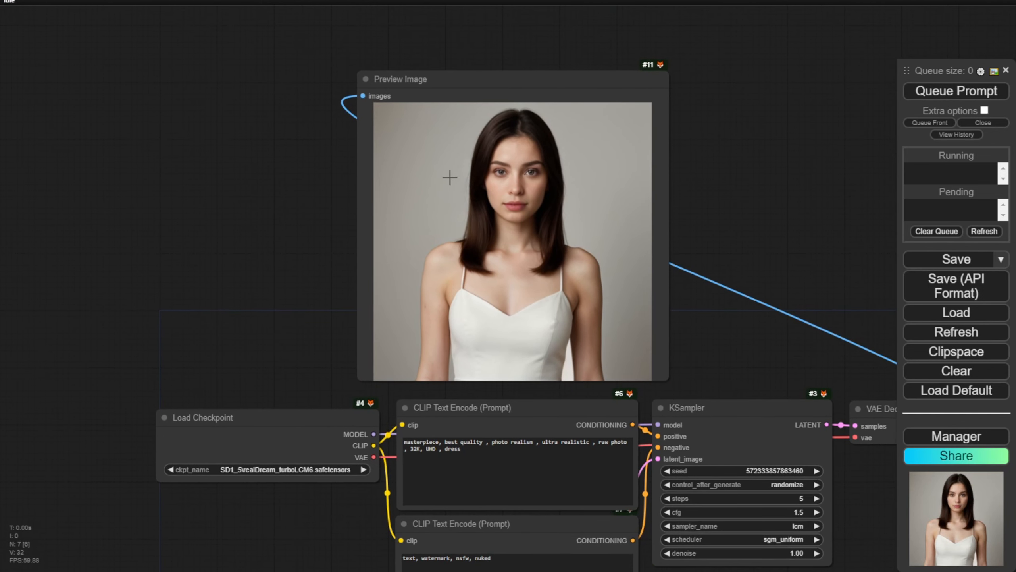
Add "(screaming)" to the end of the positive prompt and queue a new generation
scroll(449, 175, "up", 2)
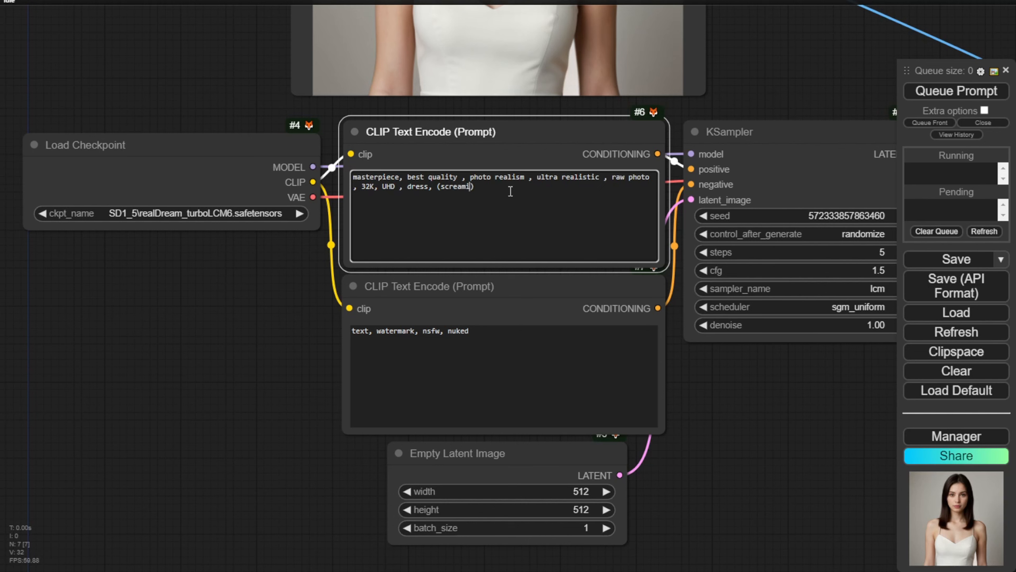
type("ng")
left_click_drag(822, 76, 758, 310)
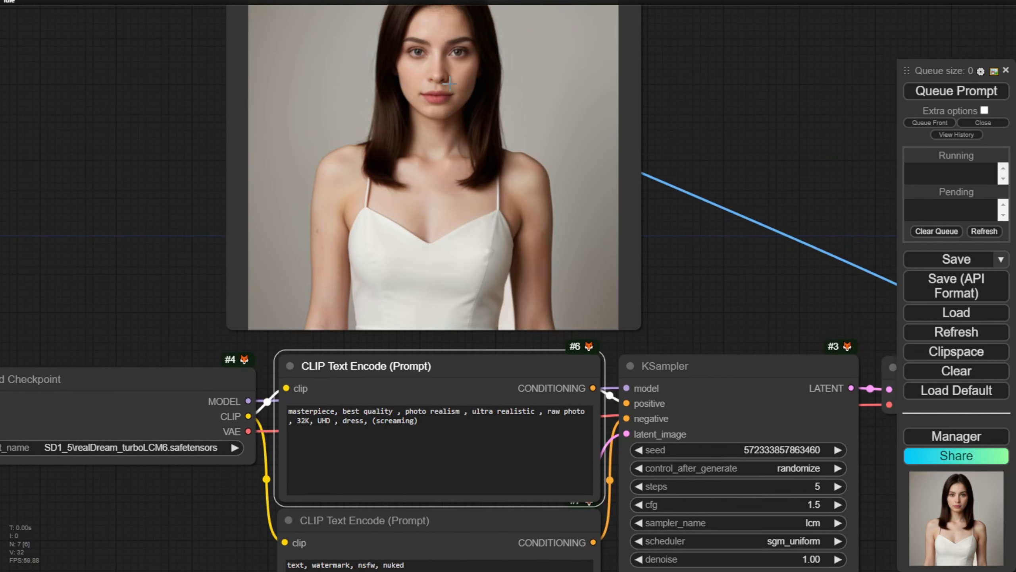
left_click(963, 93)
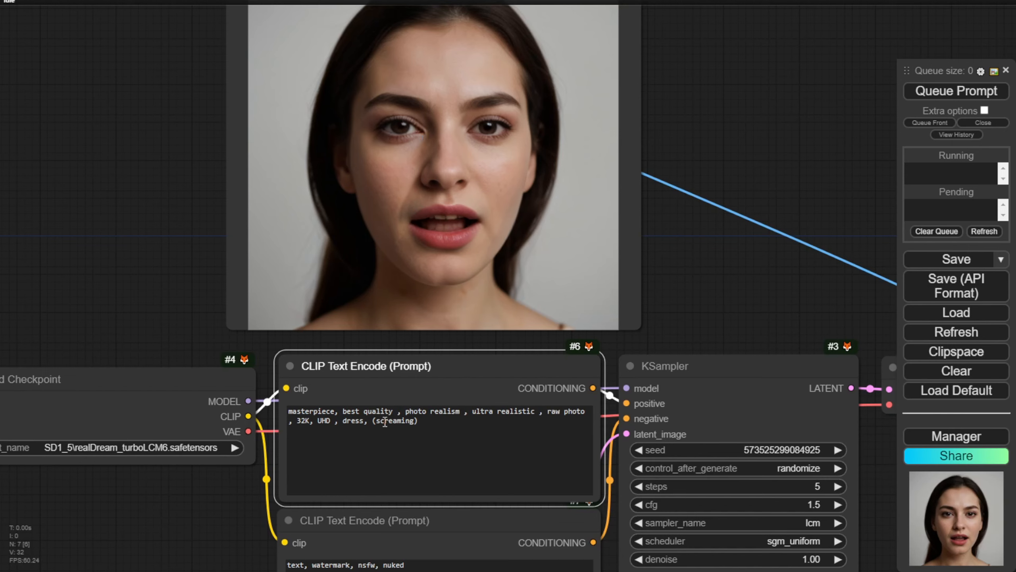
Change the expression term in the positive prompt to "(screaming:1.5)", queue another generation and inspect the face
left_click(414, 423)
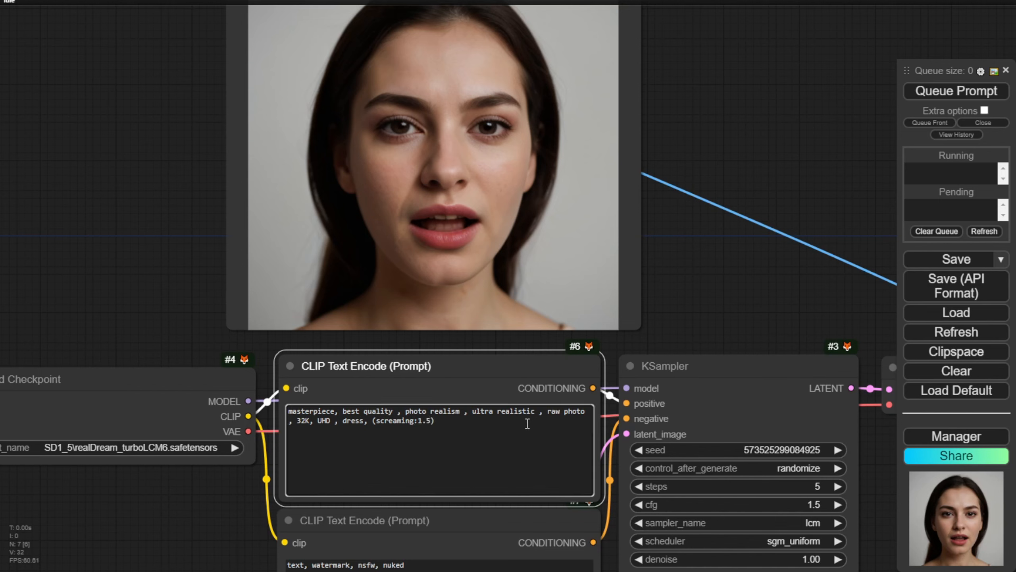
left_click(956, 93)
left_click_drag(681, 116, 709, 179)
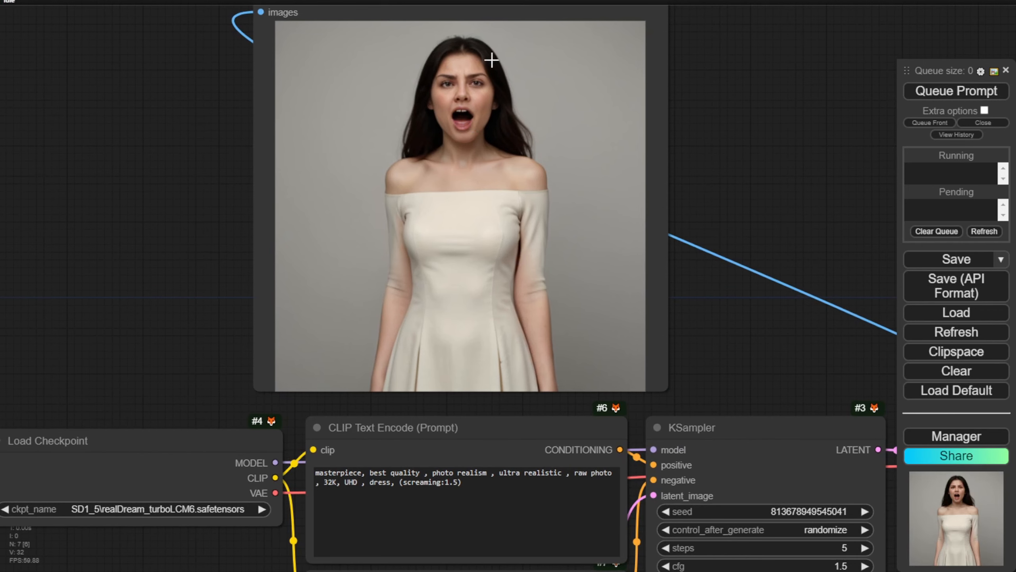
scroll(461, 116, "up", 4)
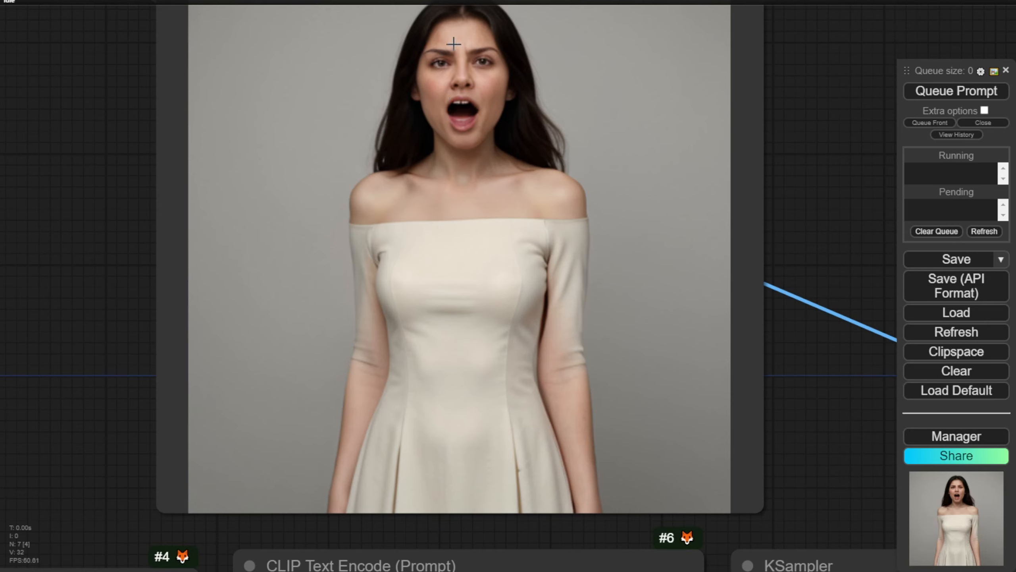
scroll(612, 302, "down", 2)
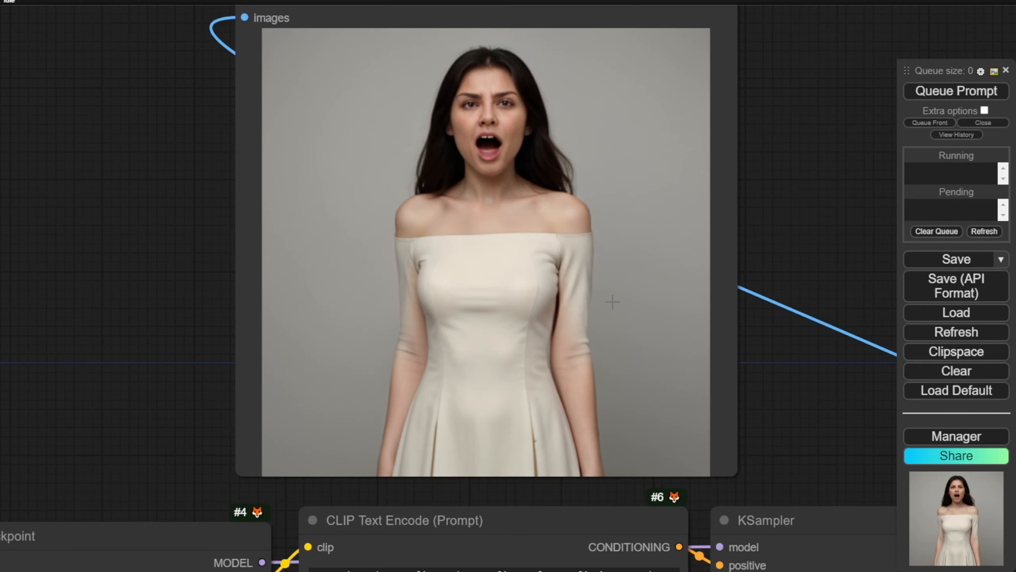
left_click_drag(775, 390, 732, 198)
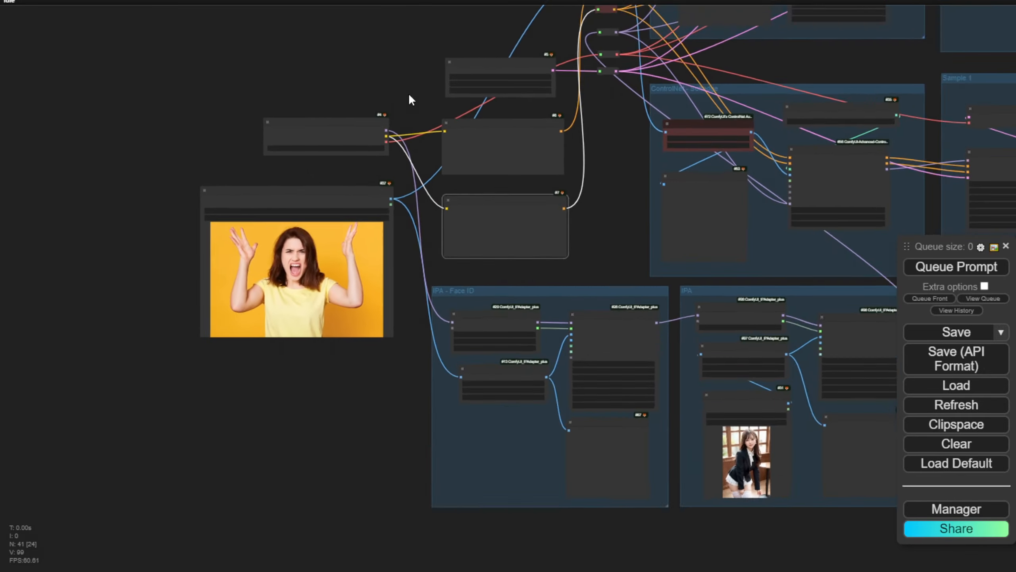
Examine the Load Image node with the expression reference photo and the nodes it feeds in the larger workflow
scroll(409, 98, "down", 1)
left_click_drag(390, 402, 317, 465)
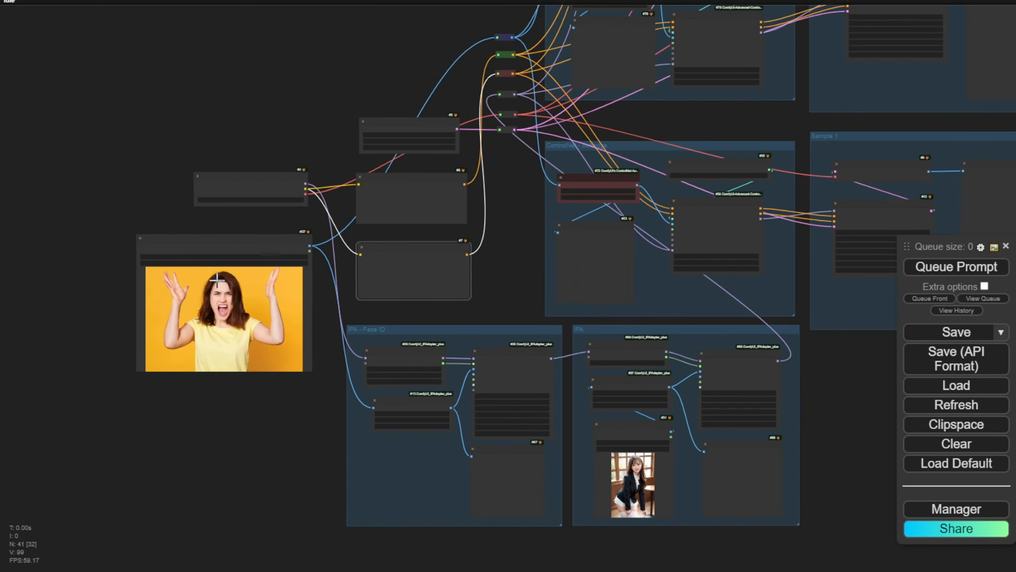
scroll(341, 378, "up", 8)
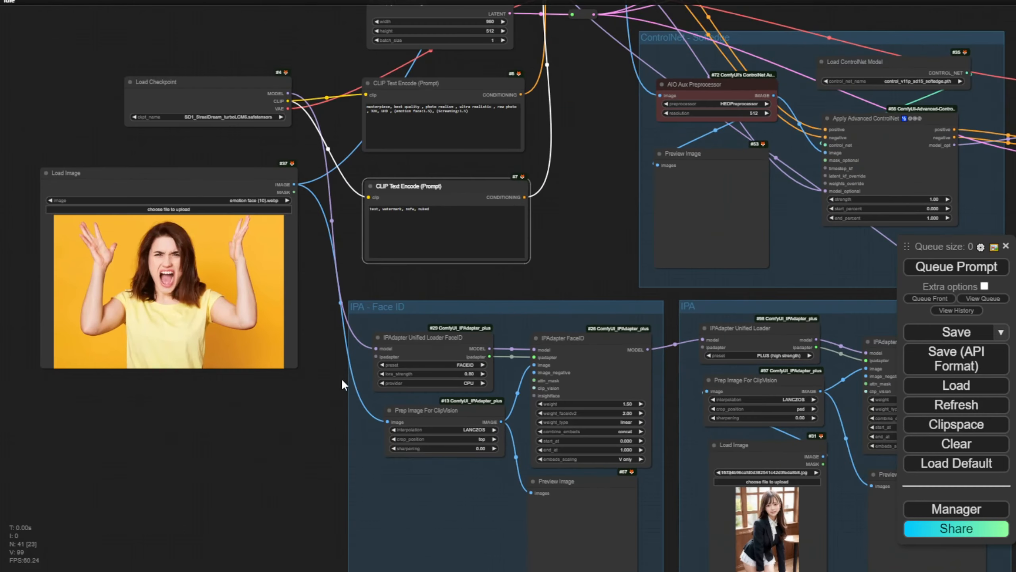
left_click_drag(296, 497, 410, 552)
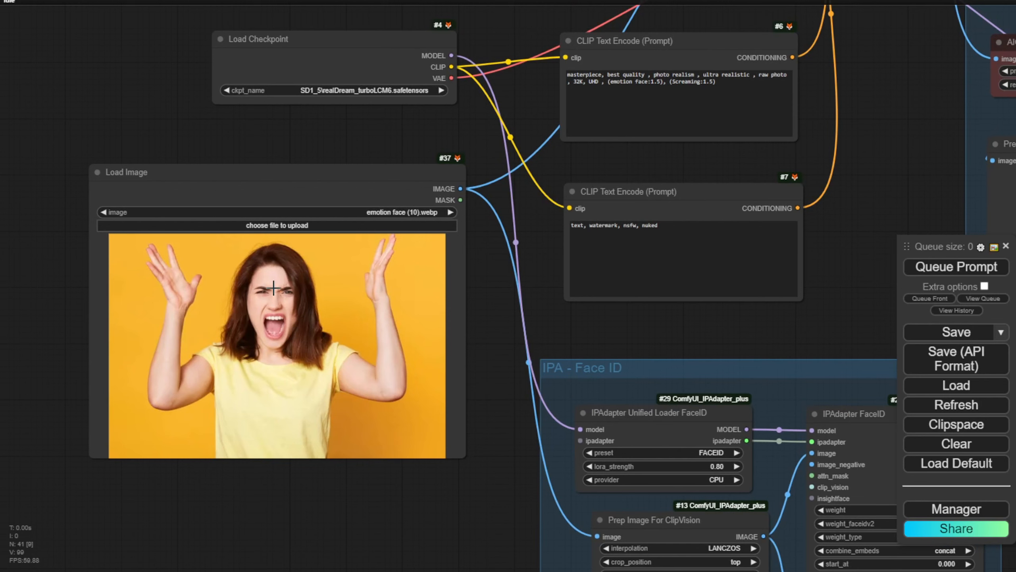
left_click_drag(603, 336, 540, 300)
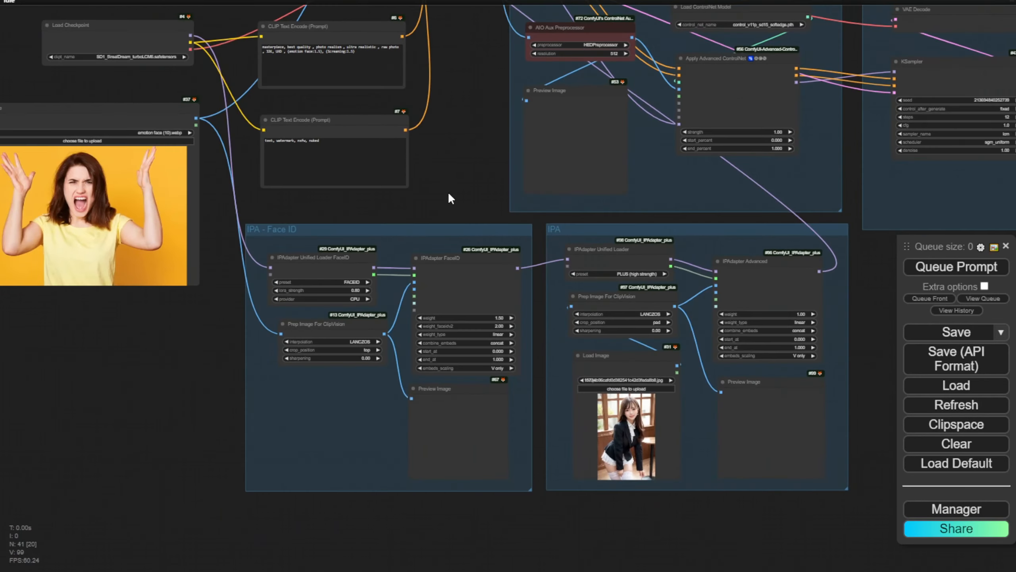
Examine the settings of the loader, Prep Image For ClipVision and IPAdapter FaceID nodes in the IPA - Face ID group
scroll(371, 256, "up", 6)
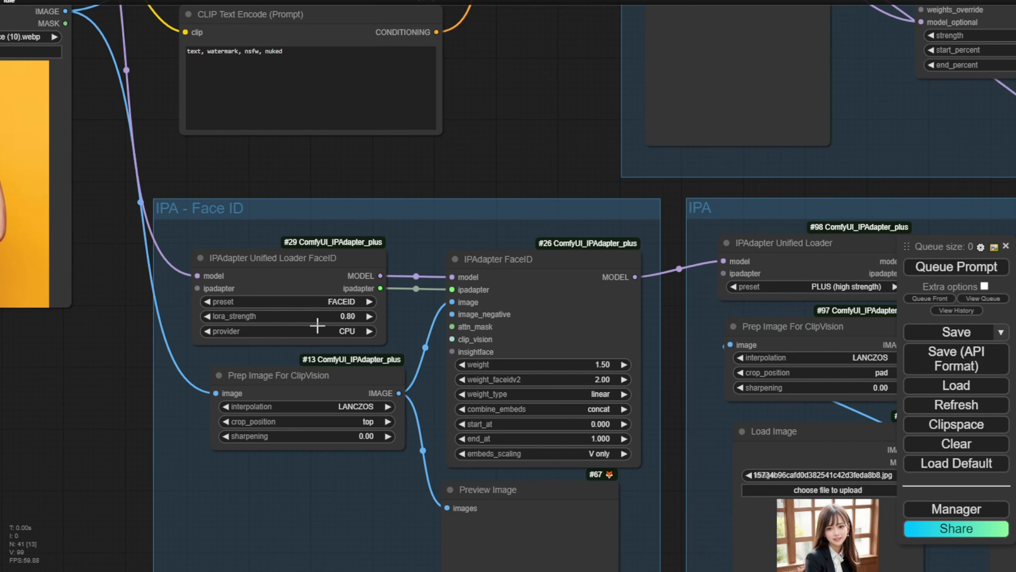
scroll(315, 326, "up", 6)
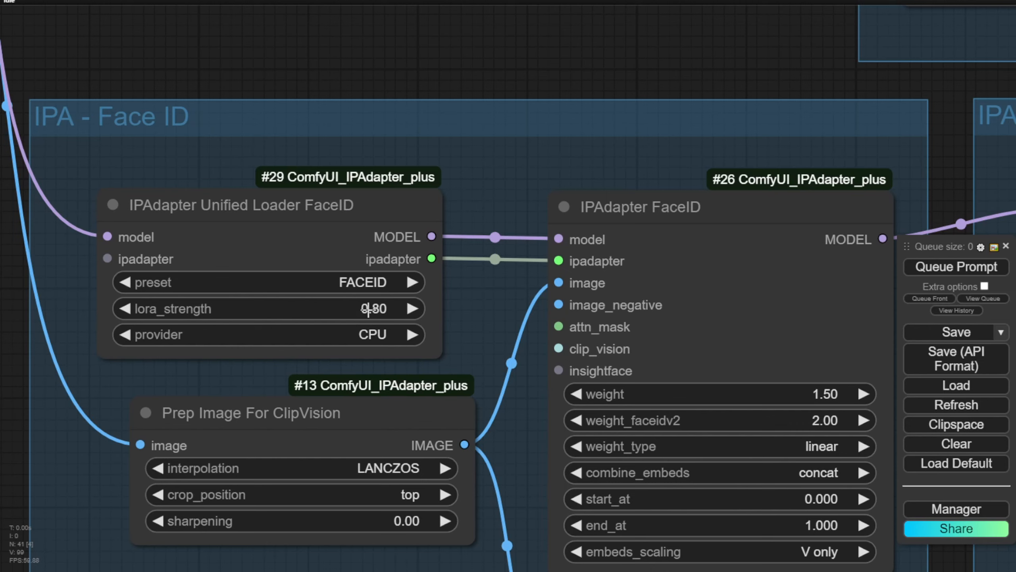
scroll(400, 314, "down", 2)
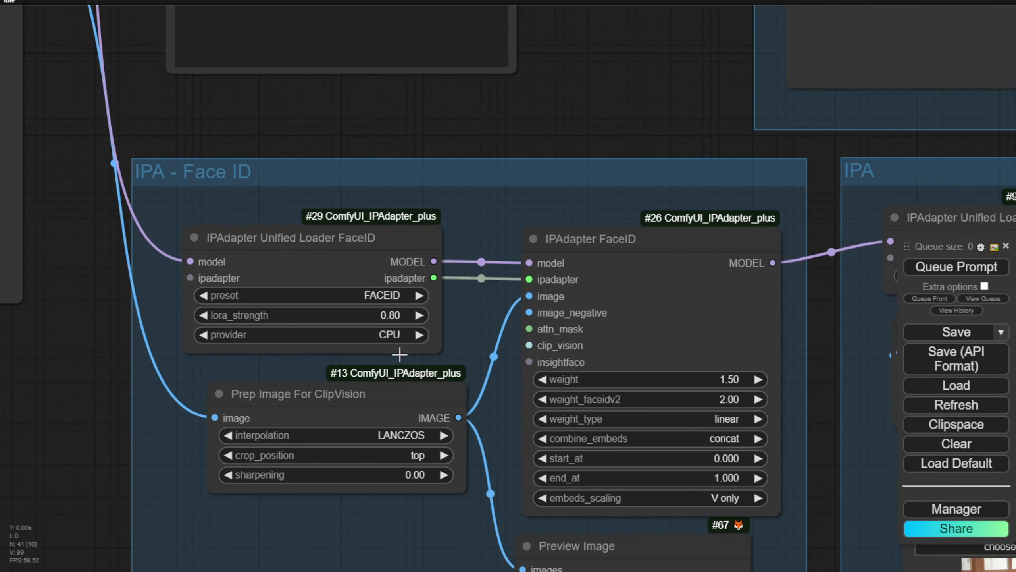
left_click_drag(452, 340, 484, 241)
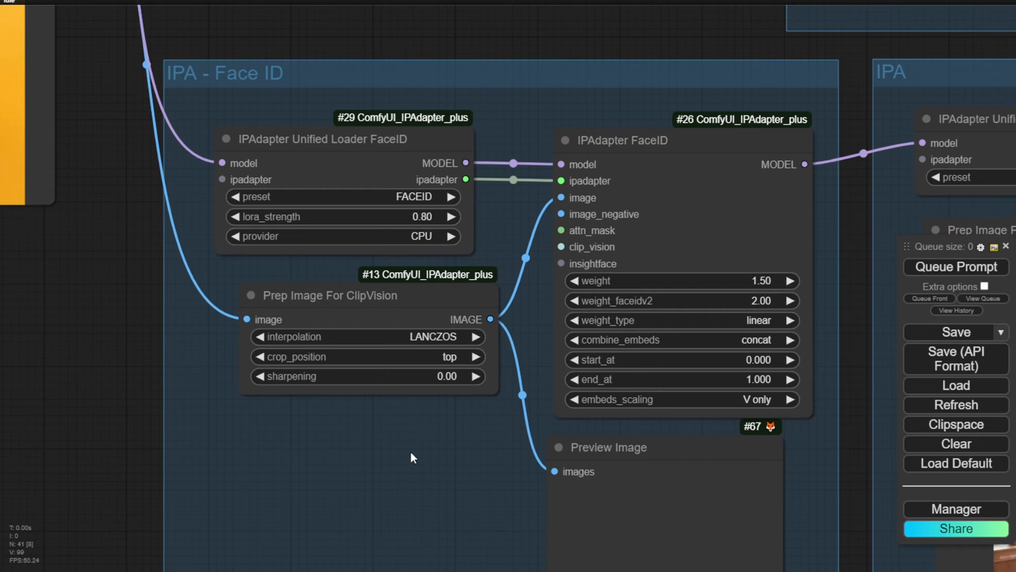
left_click_drag(410, 451, 271, 451)
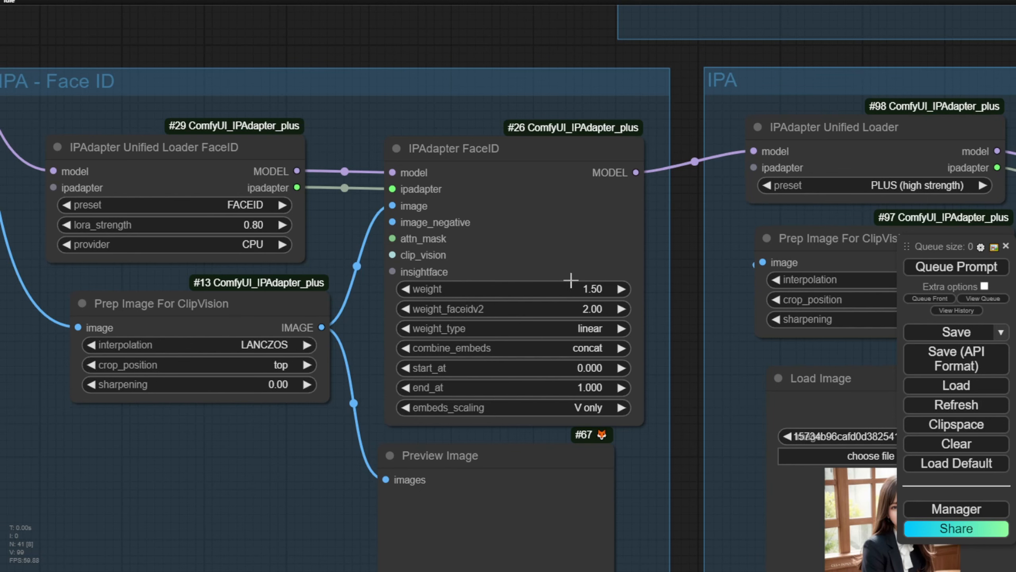
scroll(571, 284, "down", 1)
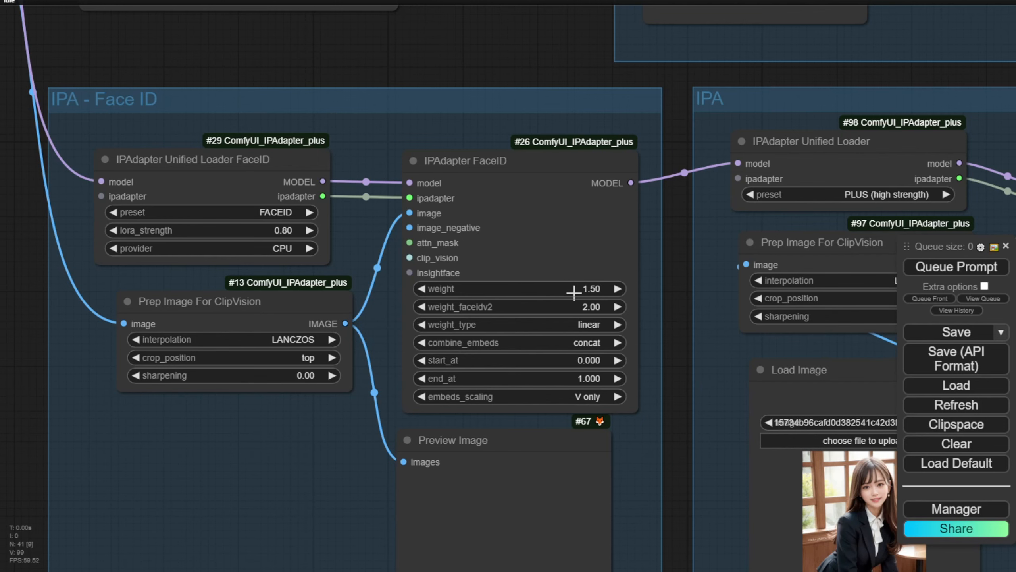
Examine the IPA group with its unified loader, IPAdapter Advanced node and second reference image
scroll(479, 202, "down", 6)
left_click_drag(429, 195, 227, 80)
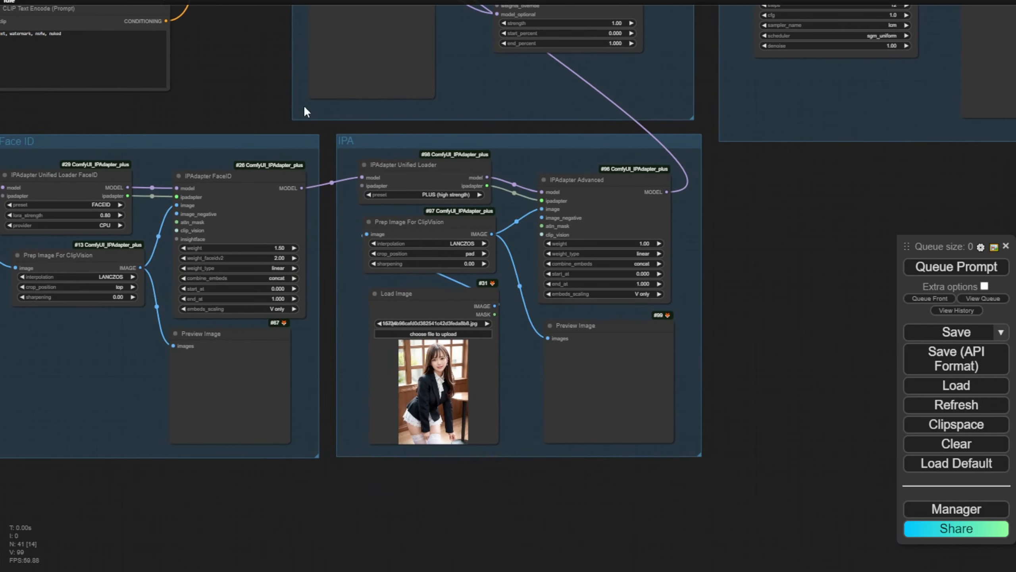
scroll(416, 153, "up", 3)
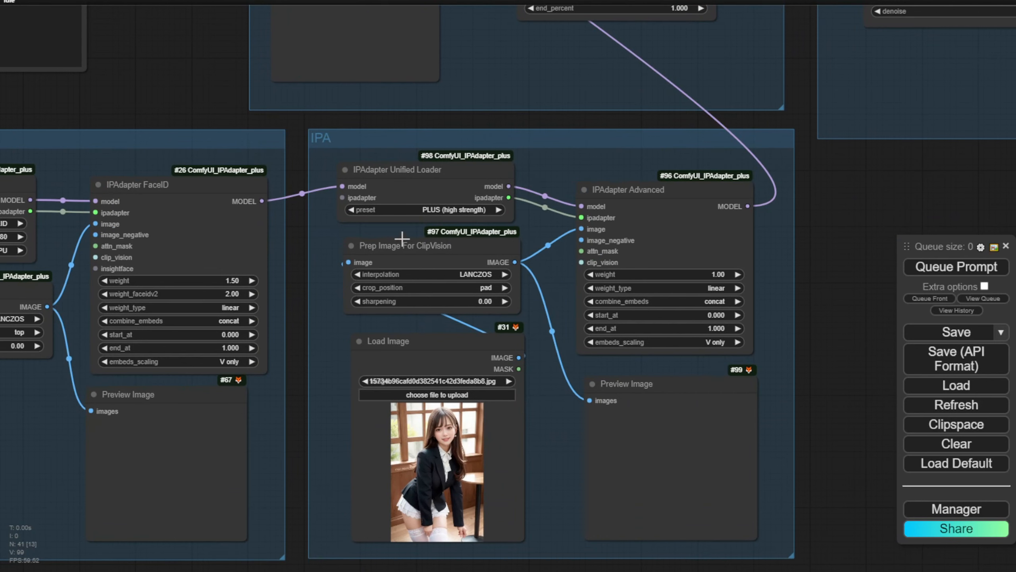
scroll(437, 355, "down", 1)
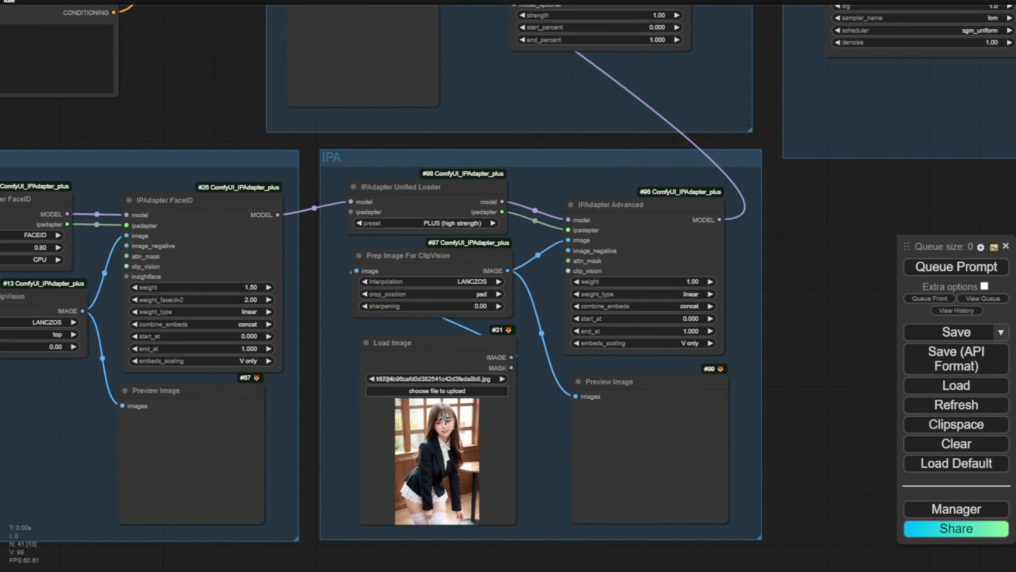
scroll(94, 117, "down", 1)
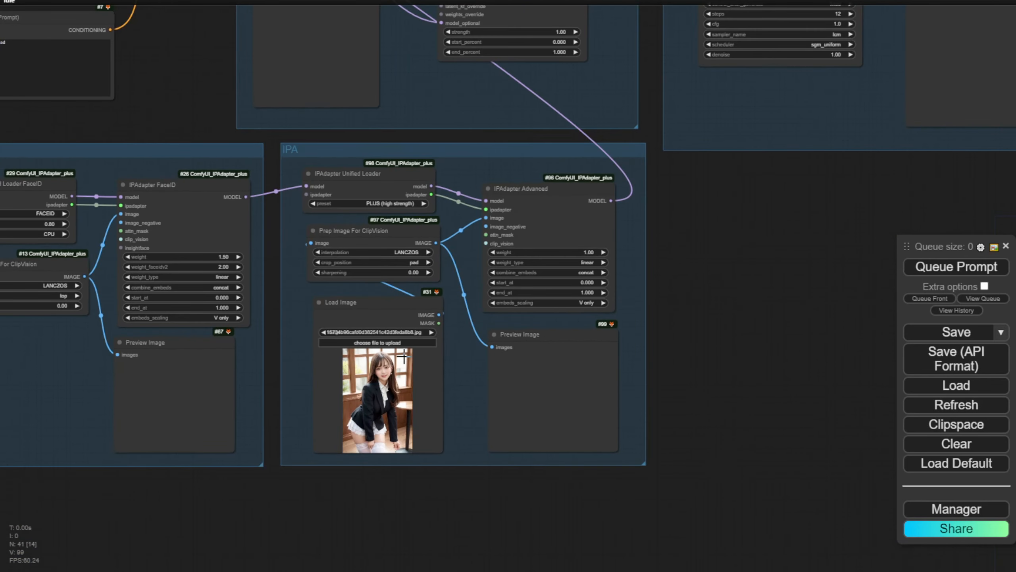
scroll(404, 354, "up", 5)
scroll(363, 407, "up", 2)
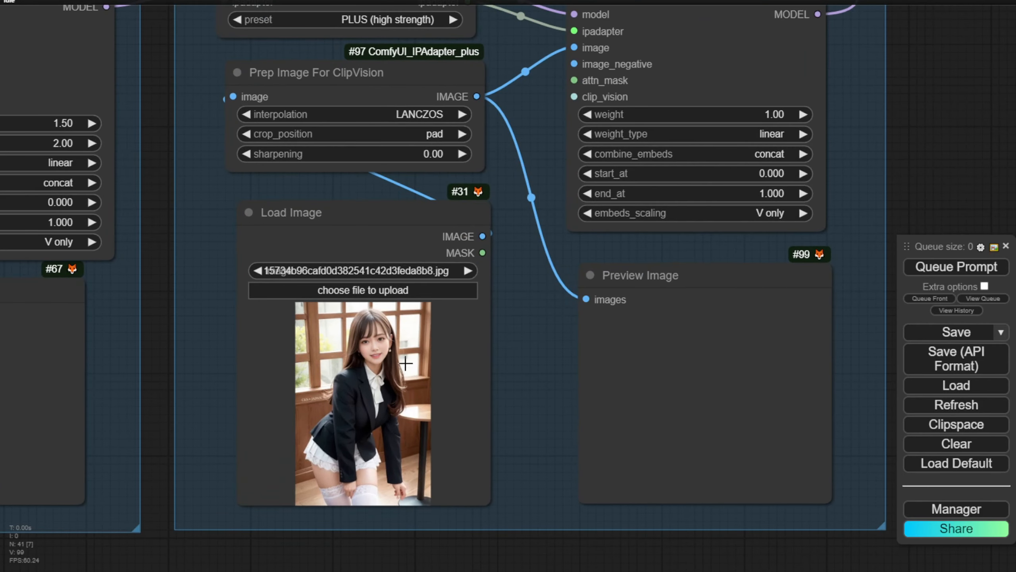
scroll(72, 344, "down", 6)
Trace the workflow from the expression reference image to the three ControlNet groups and their Sample groups
left_click_drag(38, 82, 790, 219)
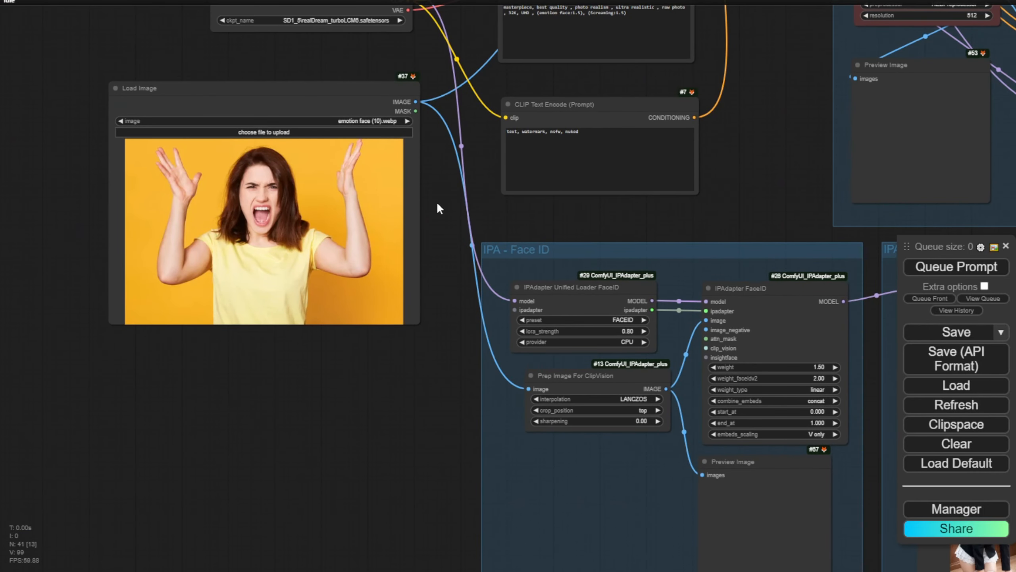
scroll(740, 137, "down", 3)
left_click_drag(740, 137, 229, 326)
scroll(234, 315, "down", 3)
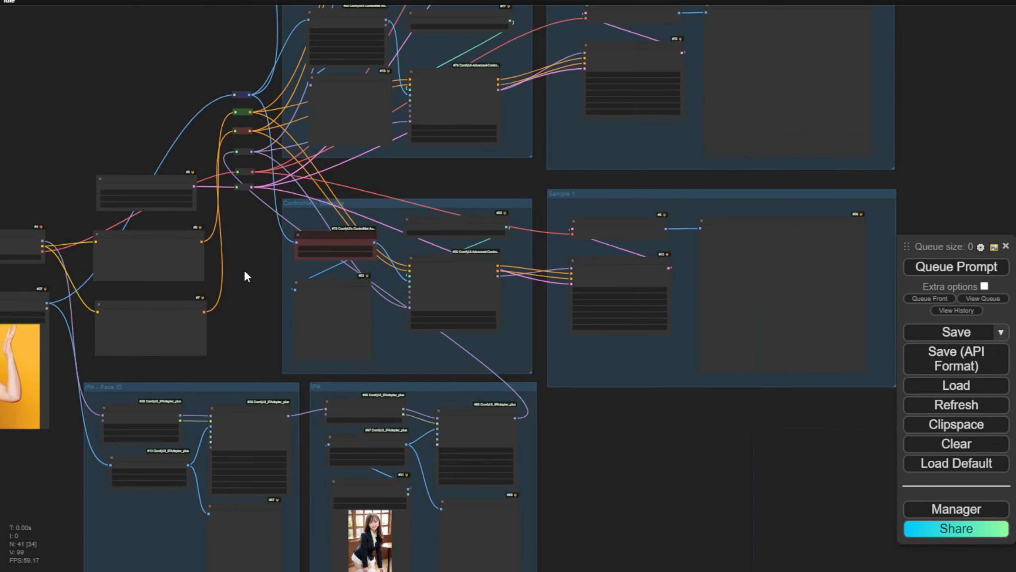
left_click_drag(245, 270, 198, 479)
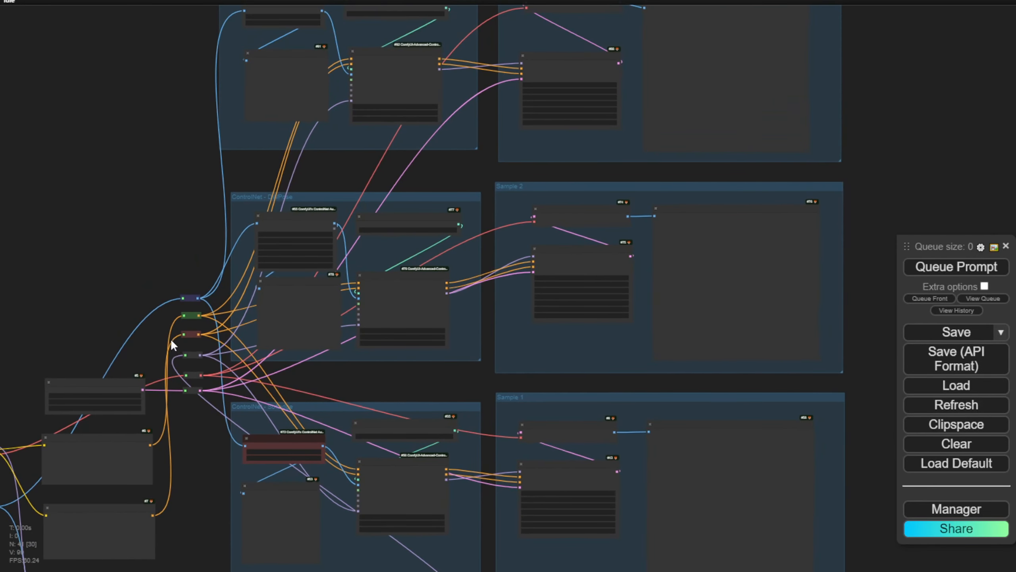
scroll(172, 356, "down", 2)
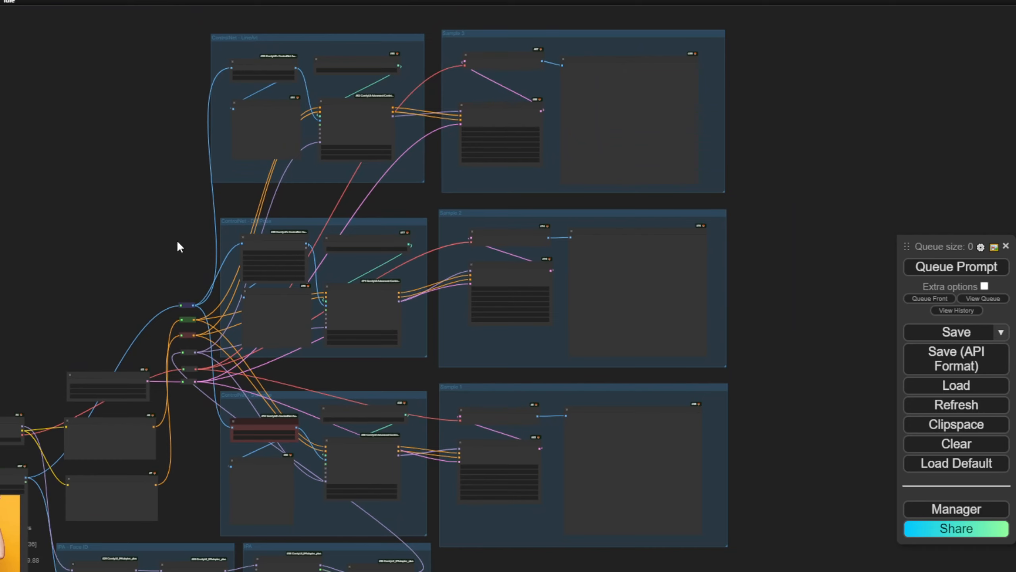
Trace the model connection from the IPAdapter Advanced node to the SoftEdge ControlNet group and examine that group's nodes
left_click_drag(176, 239, 162, 86)
scroll(208, 311, "up", 10)
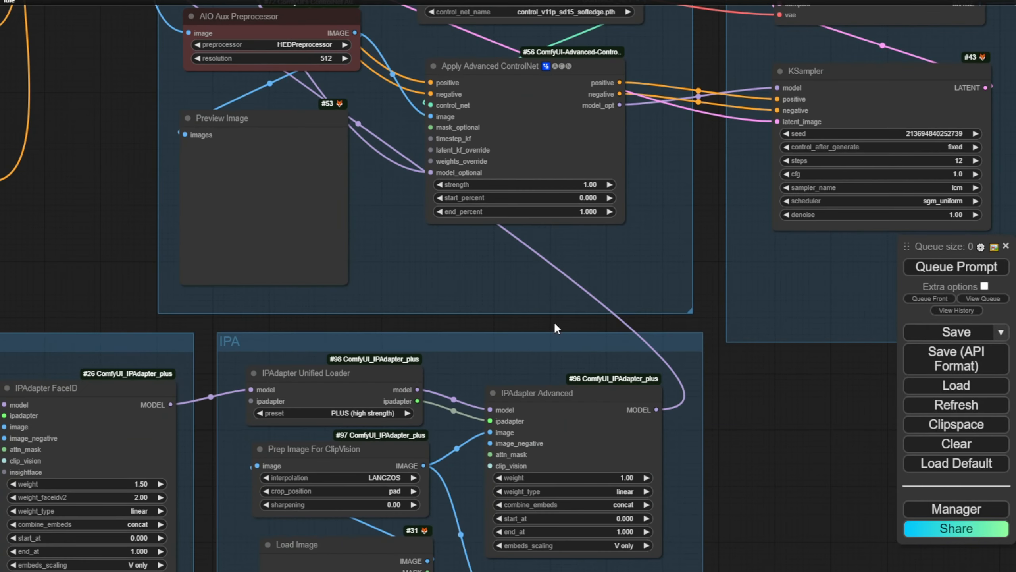
left_click_drag(554, 322, 655, 540)
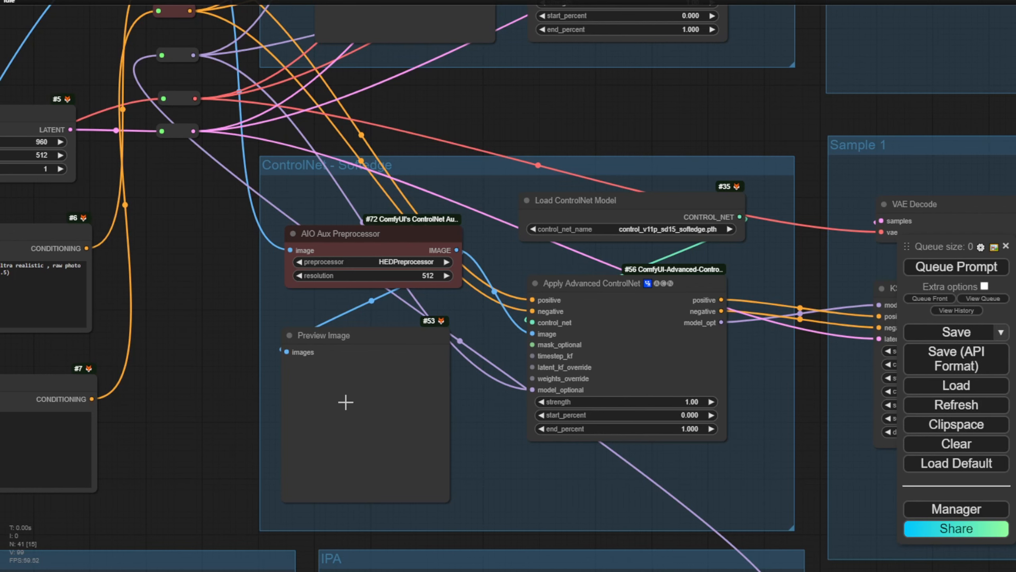
scroll(195, 403, "down", 4)
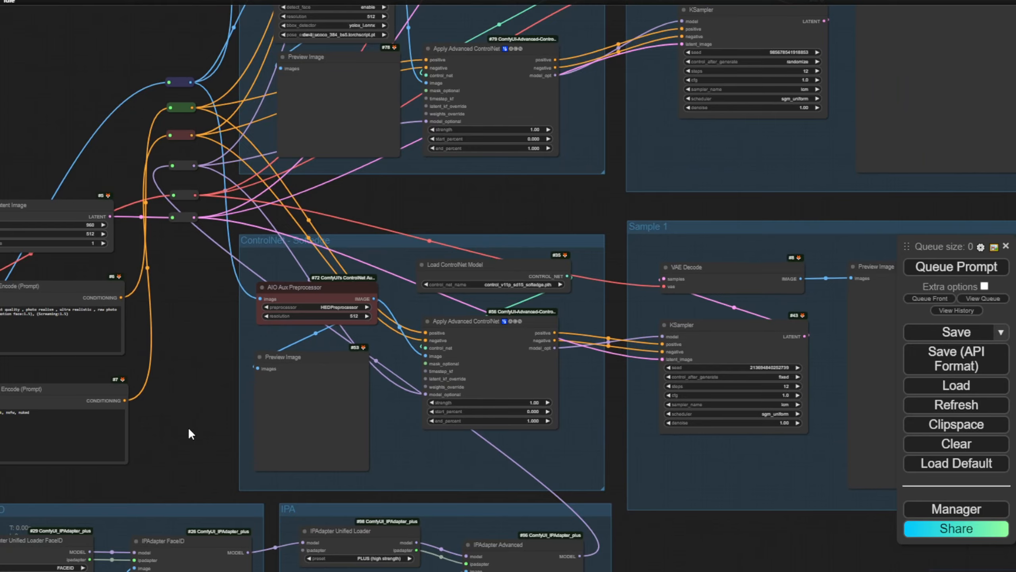
Examine the Empty Latent Image node and the two CLIP Text Encode prompts that feed the ControlNet groups
left_click_drag(189, 428, 450, 285)
scroll(418, 307, "up", 2)
left_click_drag(419, 306, 536, 436)
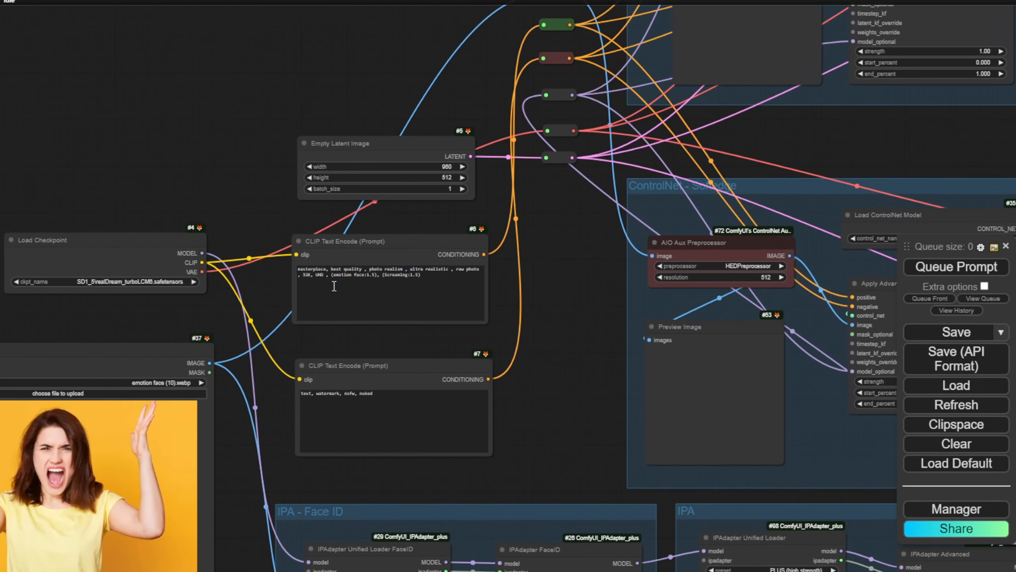
scroll(540, 281, "up", 3)
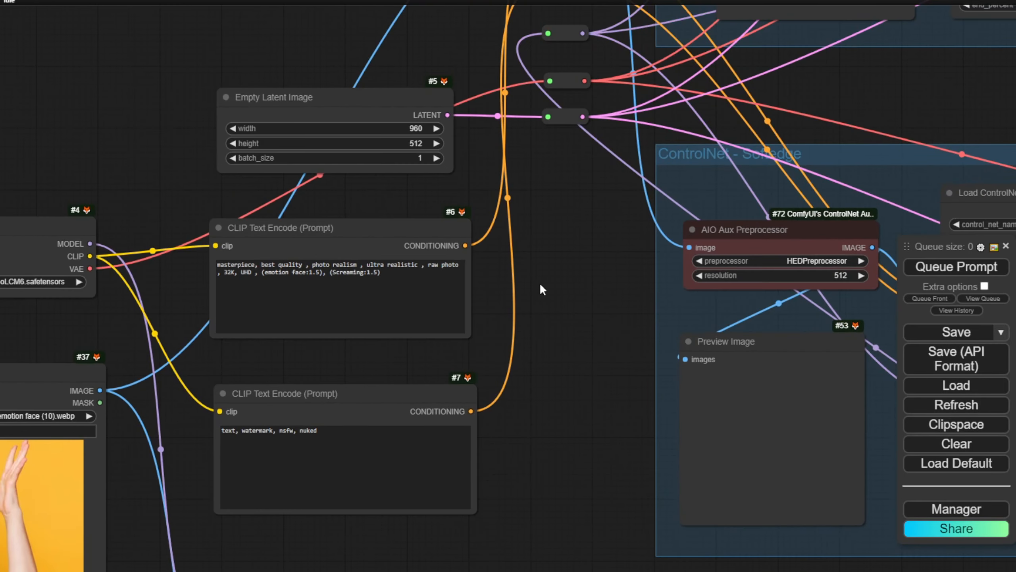
left_click_drag(540, 283, 621, 292)
scroll(561, 269, "up", 3)
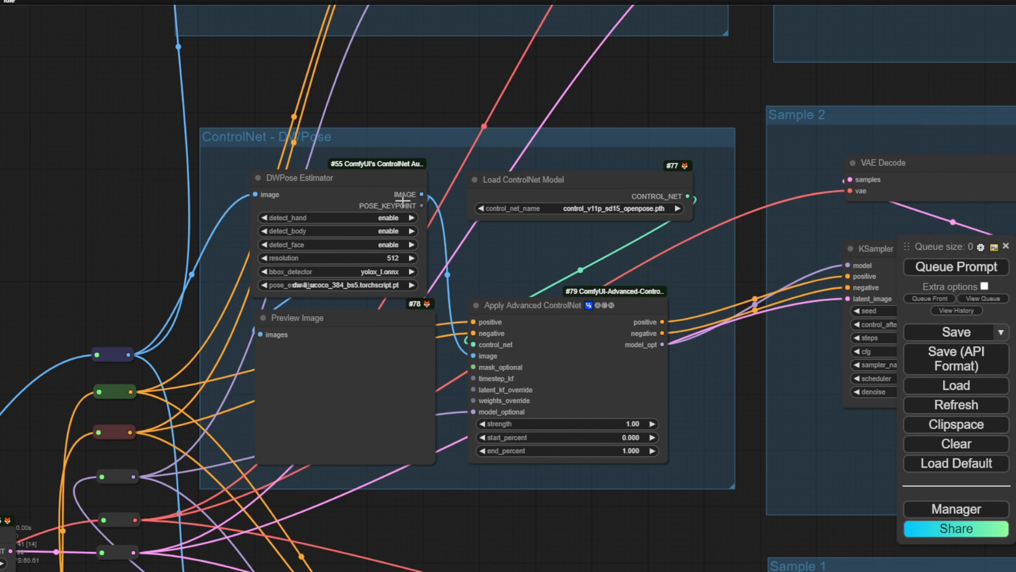
Examine the DWPose Estimator, ControlNet model loader and Apply Advanced ControlNet settings in the ControlNet - DWPose group
scroll(360, 223, "up", 4)
scroll(317, 264, "up", 2)
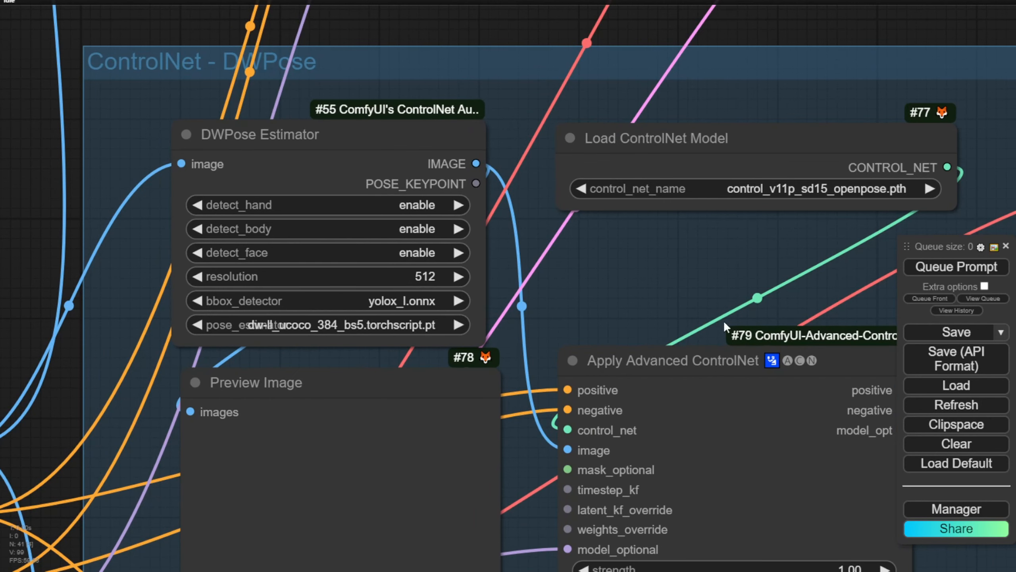
scroll(687, 276, "down", 8)
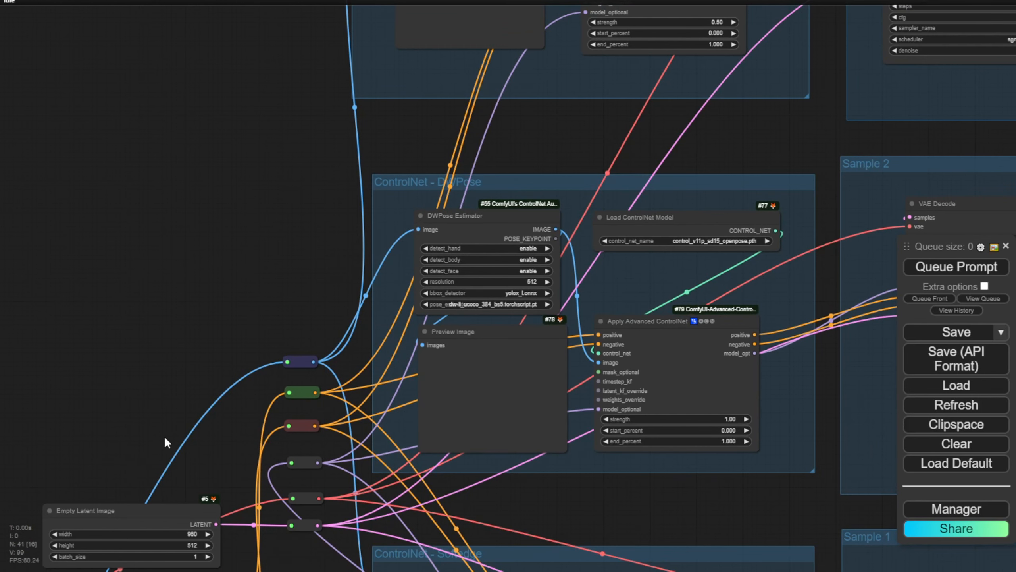
left_click_drag(154, 379, 135, 266)
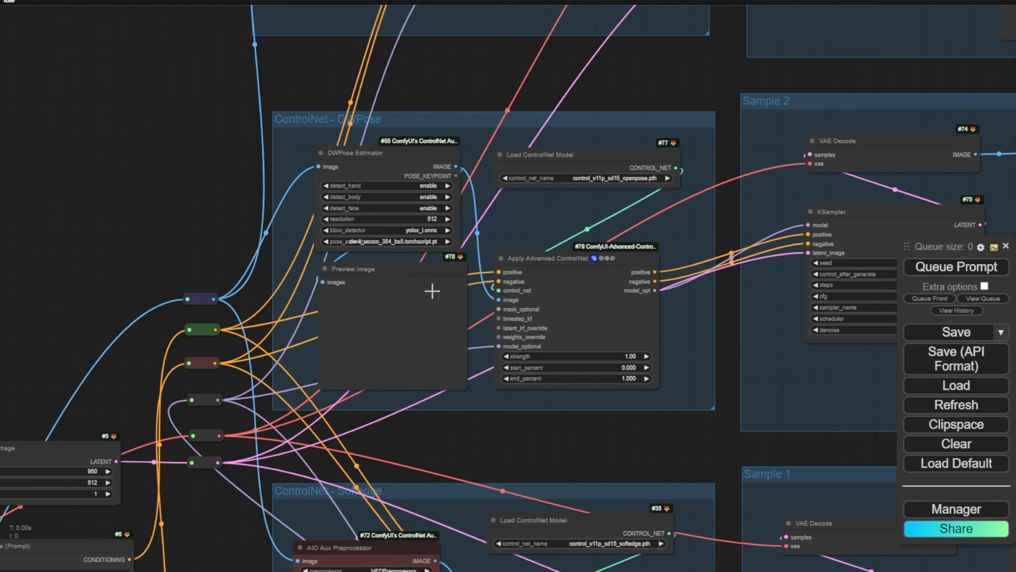
scroll(407, 336, "up", 2)
scroll(401, 329, "up", 2)
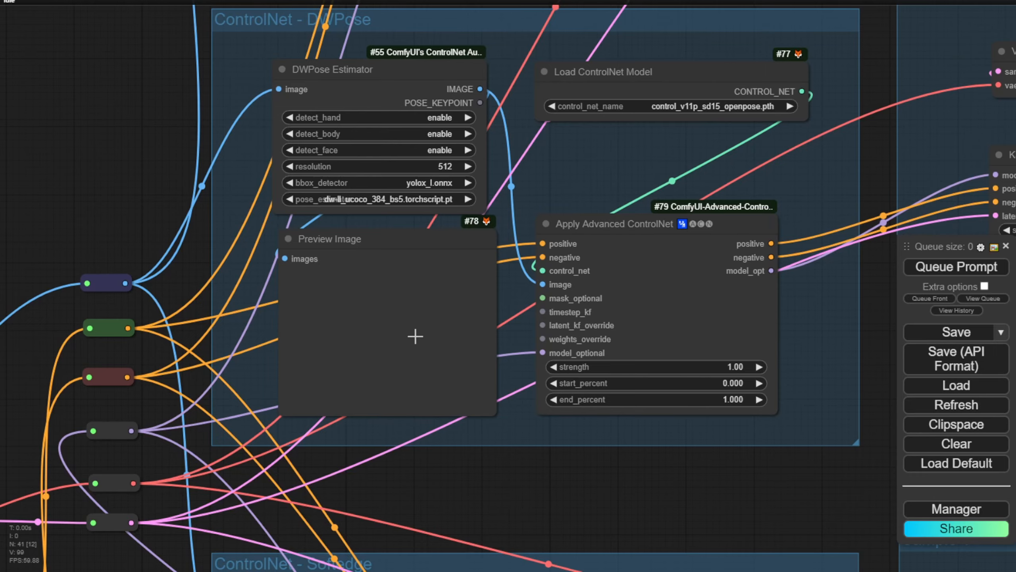
scroll(414, 334, "down", 2)
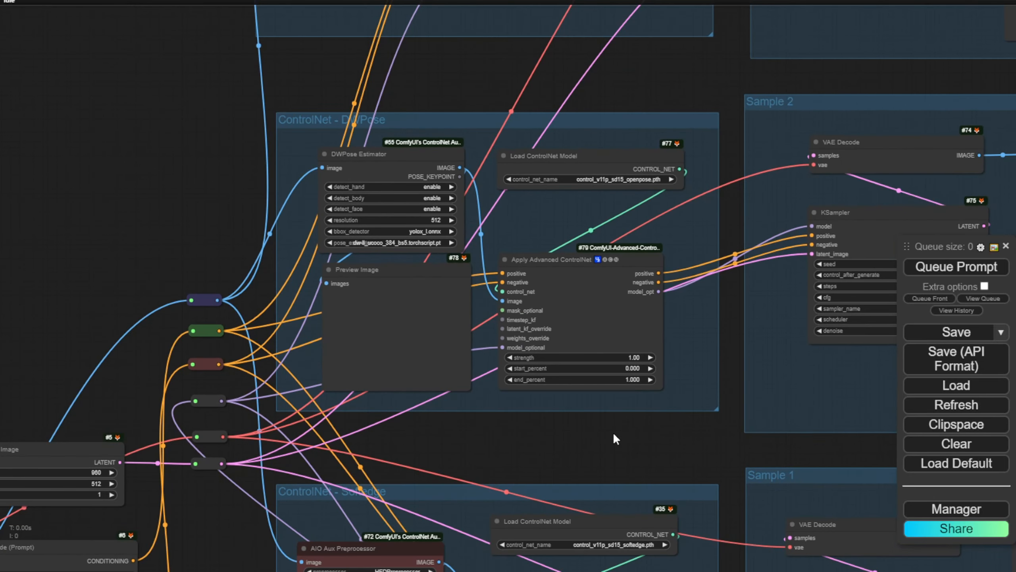
Examine the Realistic Lineart preprocessor, model loader and Apply Advanced ControlNet strength in the ControlNet - LineArt group
scroll(613, 432, "down", 2)
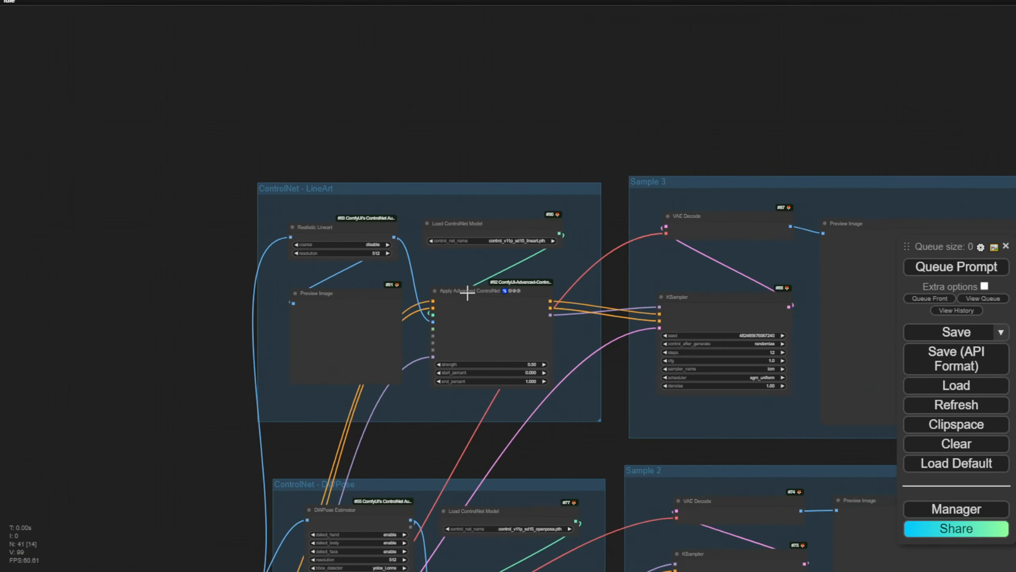
scroll(468, 293, "up", 4)
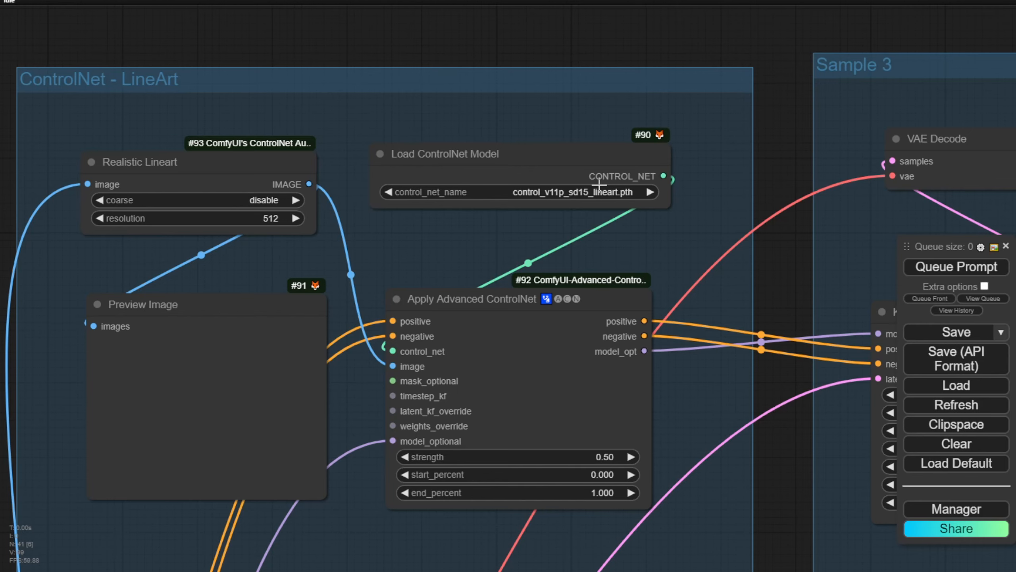
scroll(625, 169, "down", 6)
left_click_drag(782, 62, 430, 31)
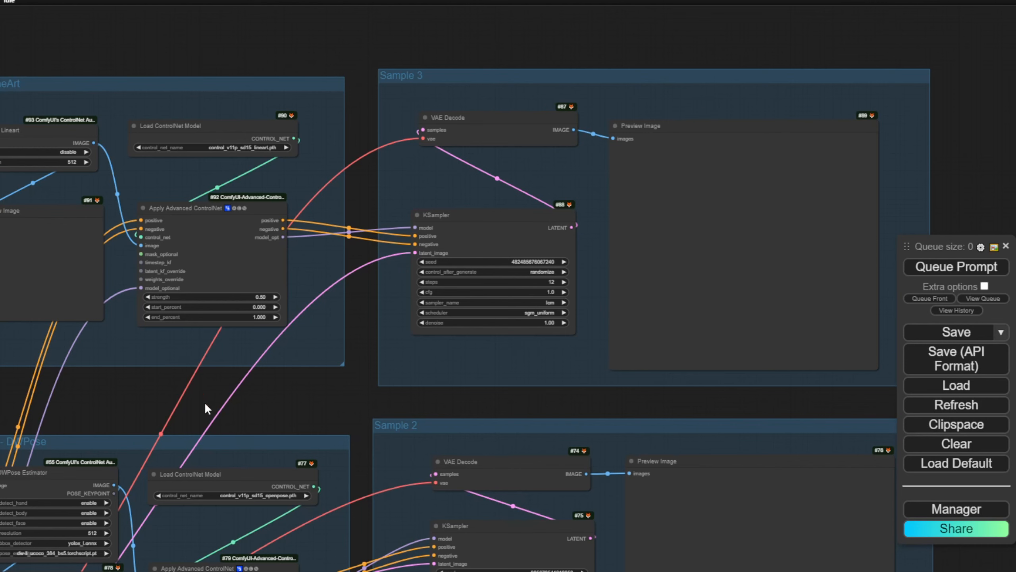
scroll(479, 435, "down", 2)
scroll(496, 396, "up", 10)
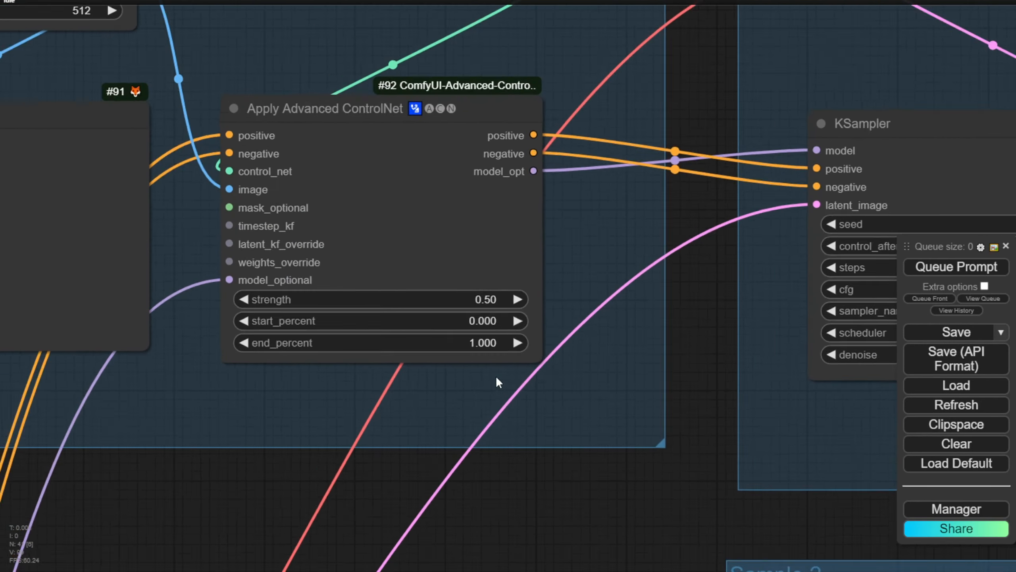
Examine the KSampler settings and the VAE Decode and preview nodes in the Sample 3 group
scroll(495, 376, "up", 2)
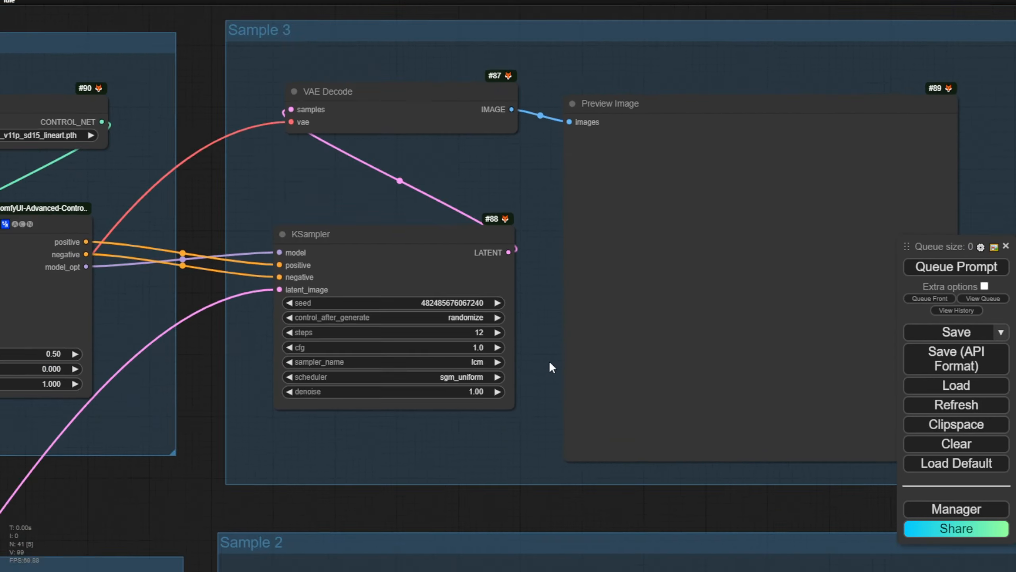
scroll(548, 361, "up", 1)
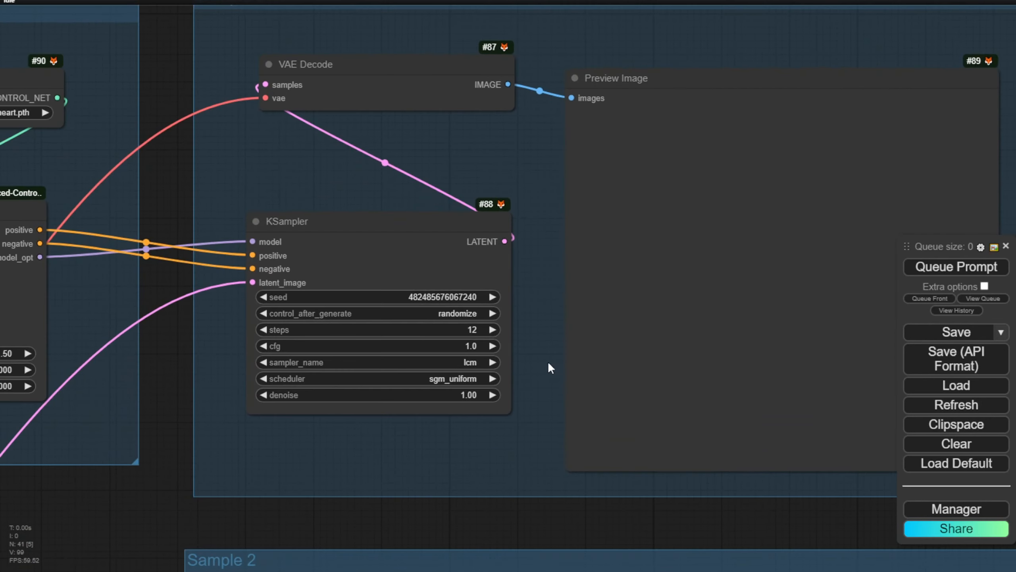
scroll(550, 365, "up", 2)
scroll(518, 363, "up", 2)
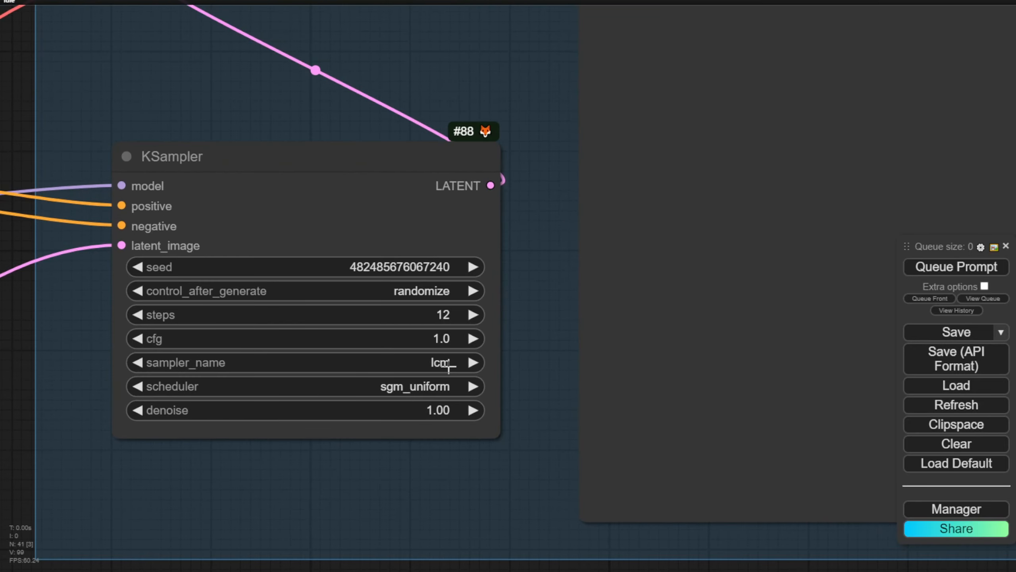
scroll(272, 234, "down", 2)
scroll(270, 261, "down", 4)
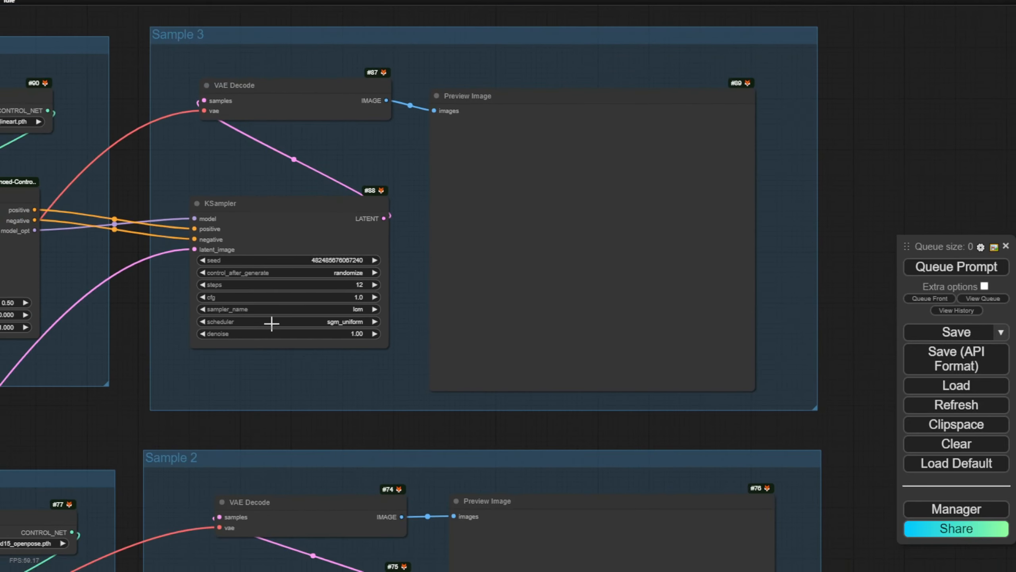
Compare the KSampler seed, steps, cfg, sampler and scheduler settings in the Sample 2 and Sample 1 groups
left_click_drag(335, 423, 369, 161)
scroll(290, 296, "down", 1)
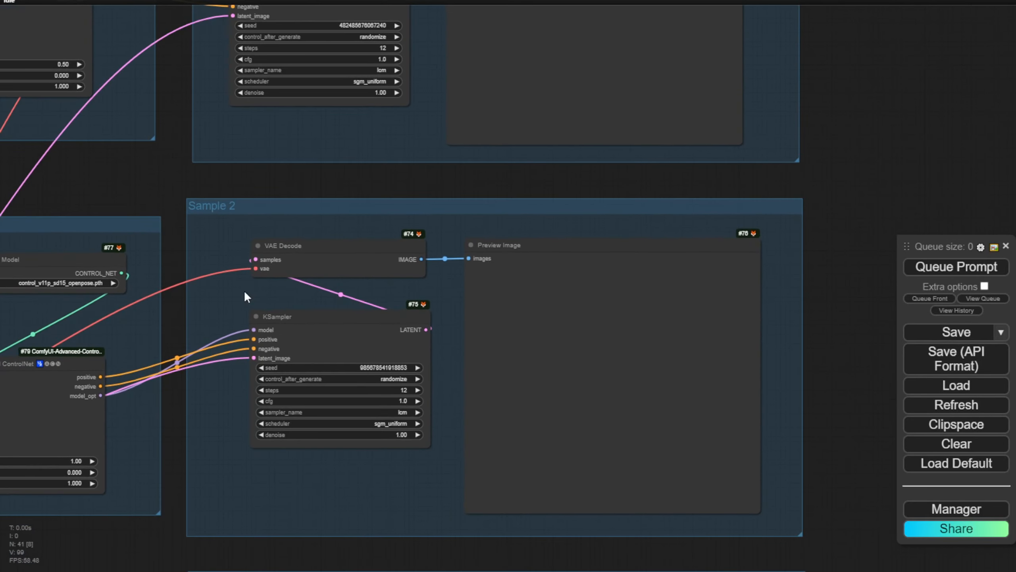
left_click_drag(166, 456, 154, 132)
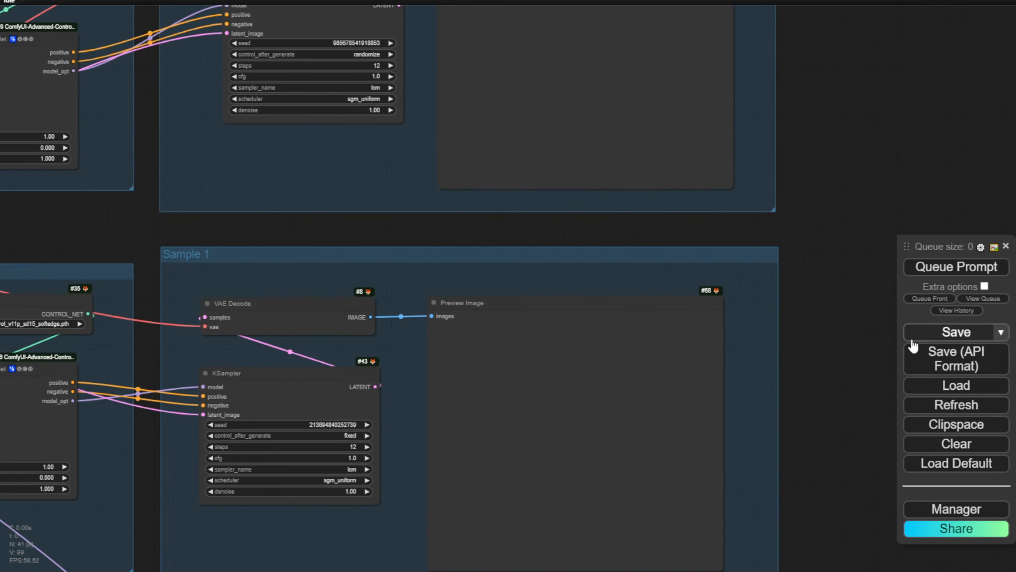
left_click_drag(831, 384, 864, 216)
scroll(384, 280, "up", 4)
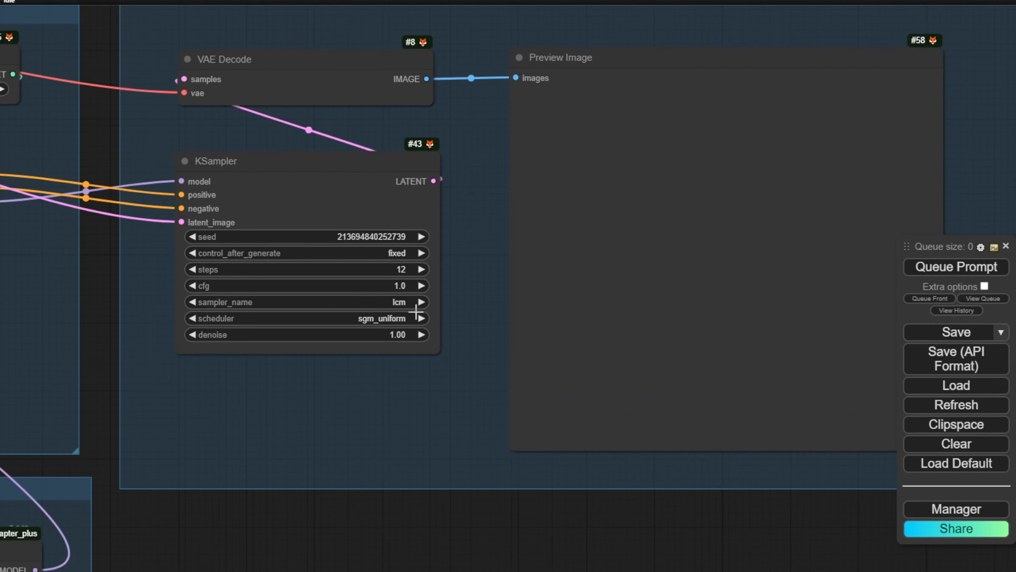
scroll(371, 384, "down", 3)
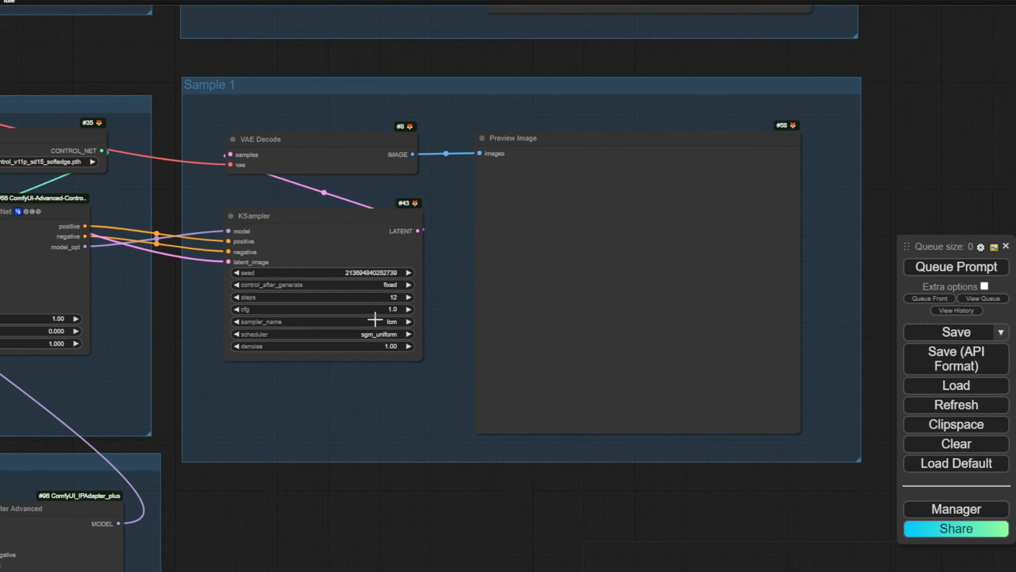
scroll(370, 300, "down", 1)
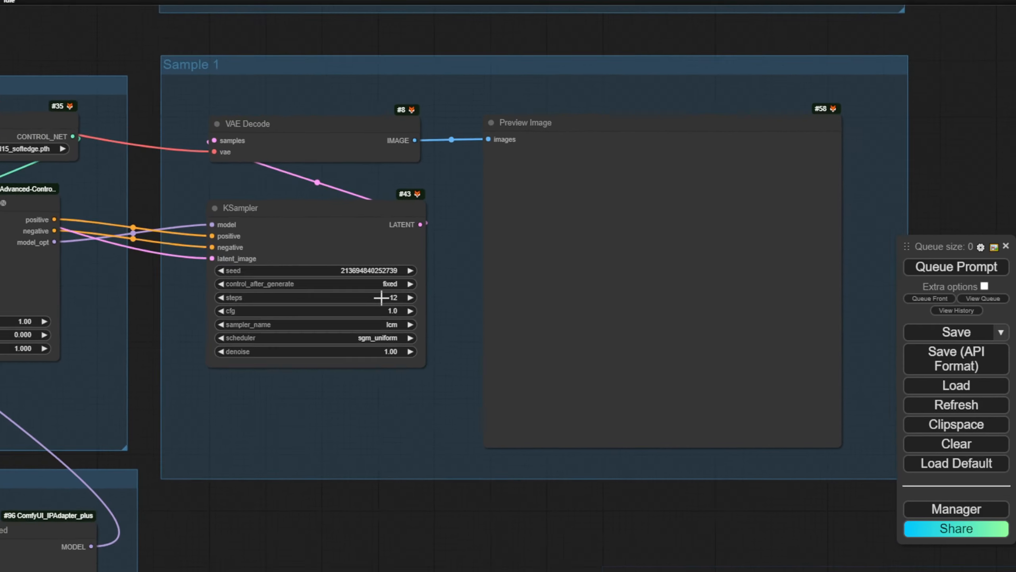
Queue the workflow for generation with emotion face (10).webp as the expression reference image
scroll(385, 279, "up", 3)
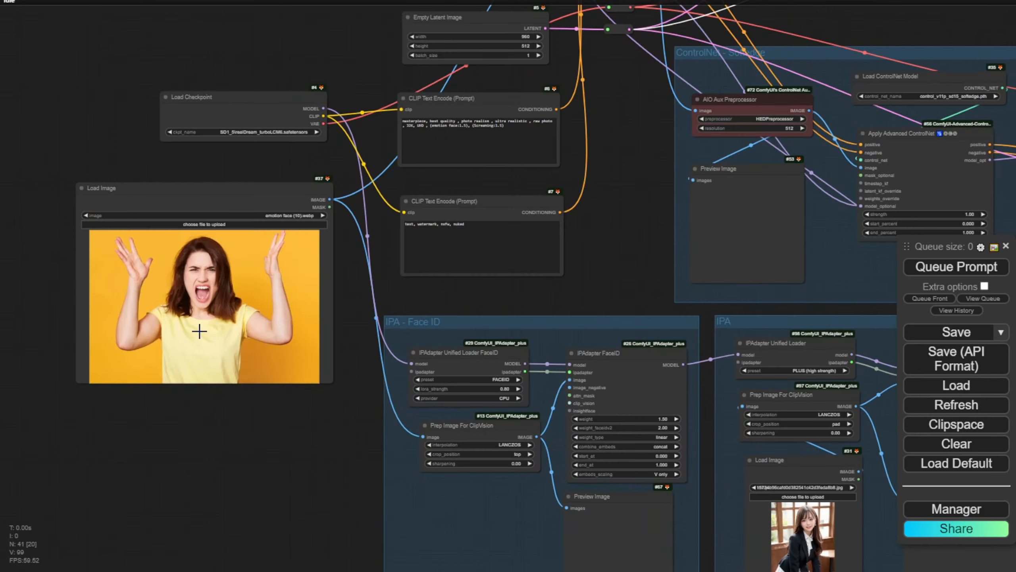
scroll(204, 328, "up", 2)
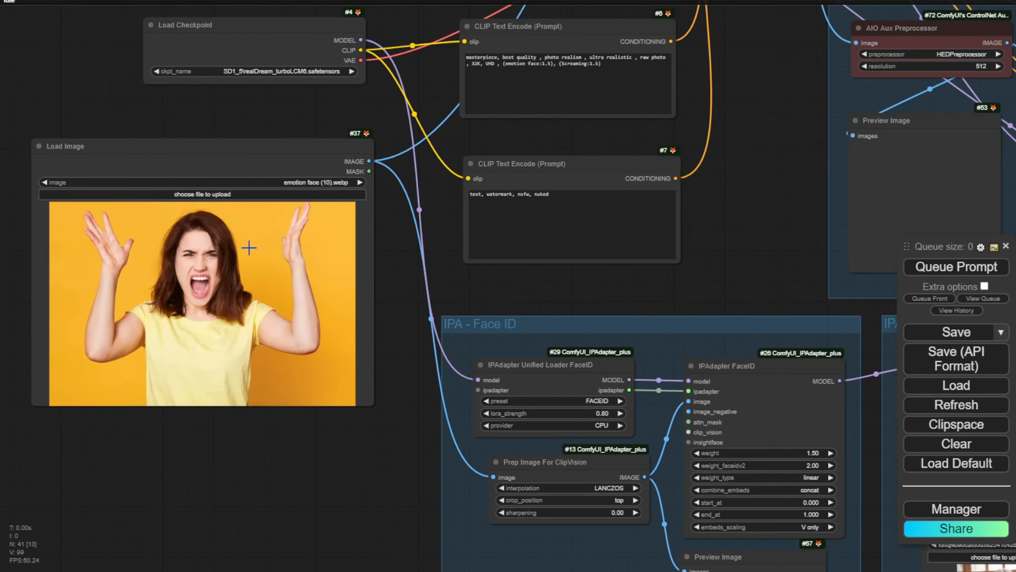
left_click(957, 267)
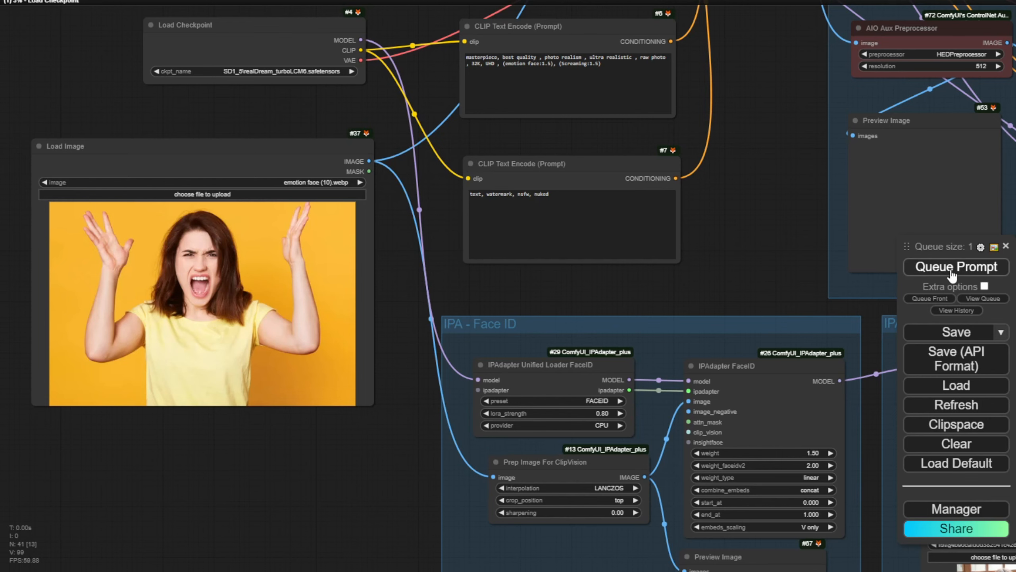
Examine the cropped face preview in the IPA - Face ID group against the expression reference photo while the workflow runs
scroll(677, 337, "down", 1)
scroll(677, 337, "down", 5)
left_click_drag(696, 315, 527, 214)
scroll(456, 441, "up", 3)
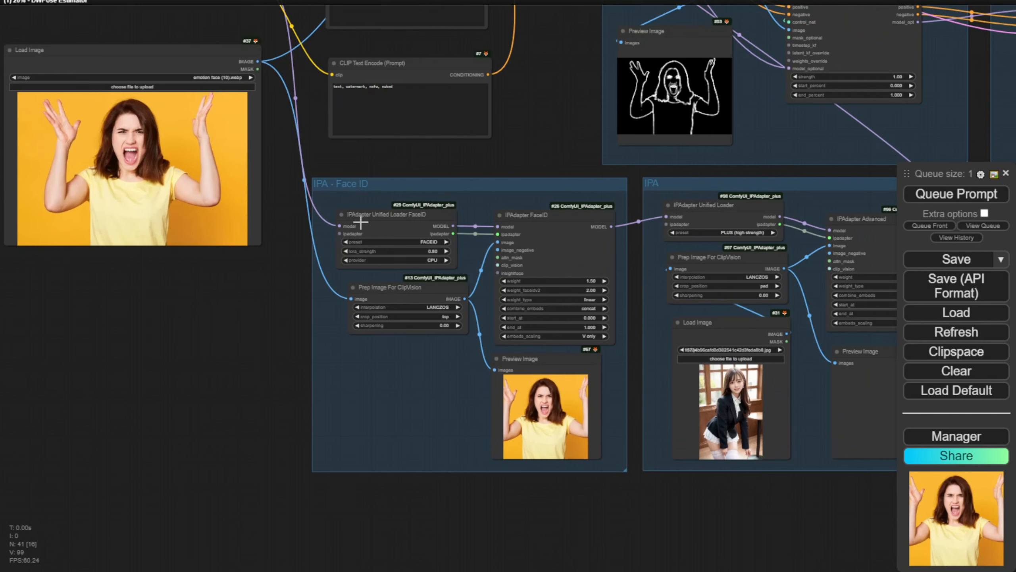
scroll(520, 400, "up", 3)
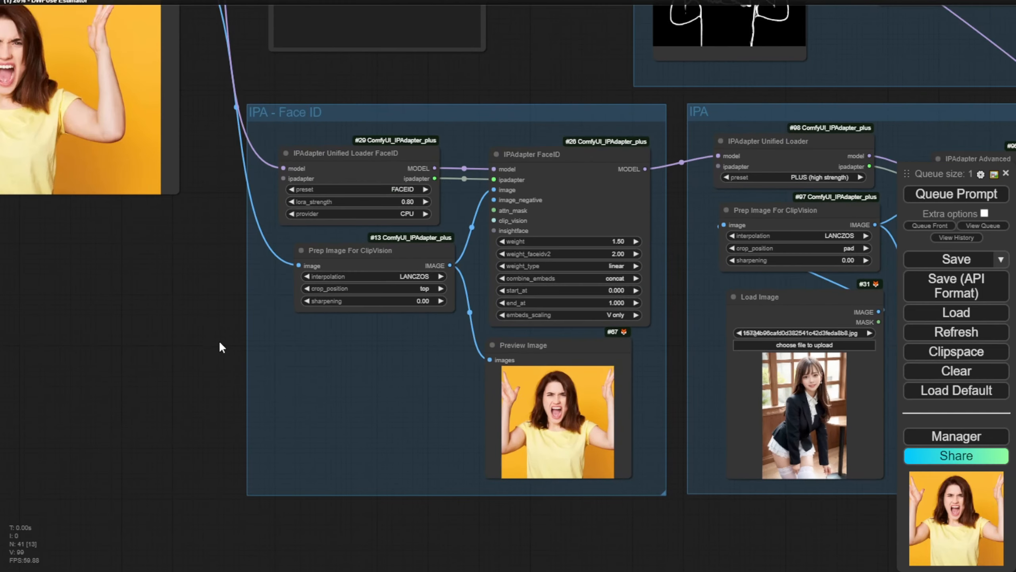
scroll(200, 339, "down", 2)
left_click_drag(186, 338, 317, 504)
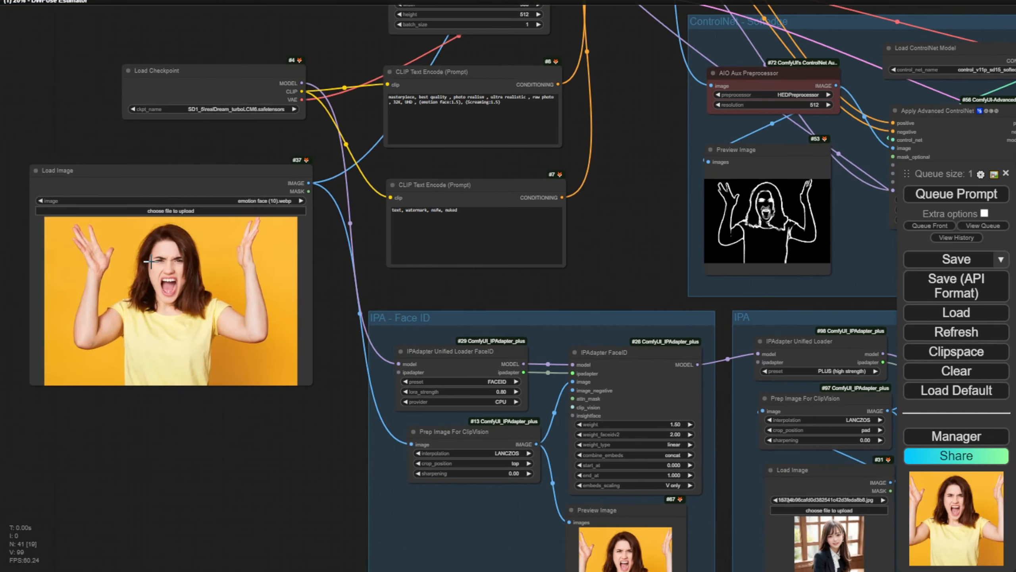
scroll(154, 262, "up", 1)
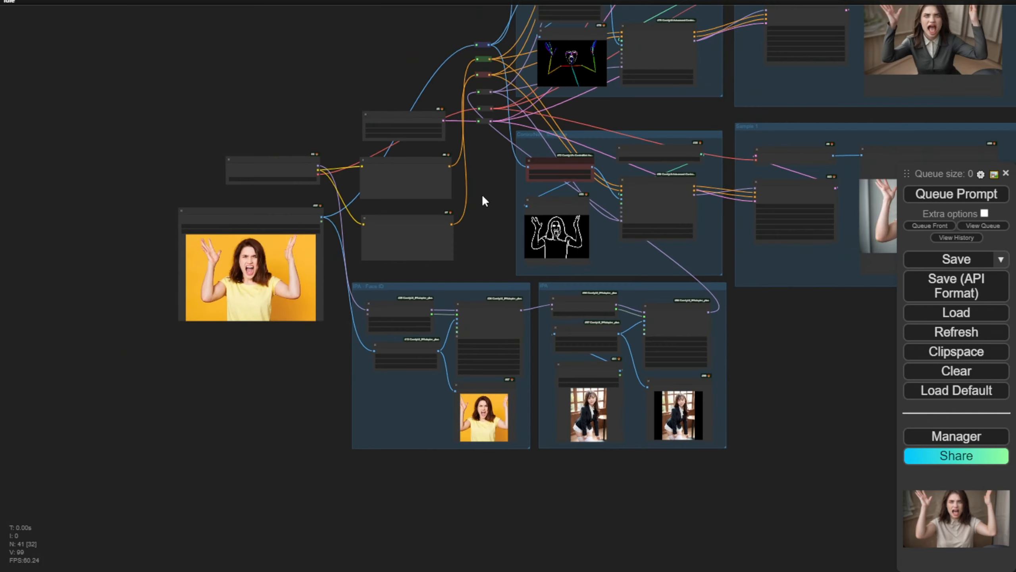
Examine the generated ControlNet previews, the Load Checkpoint node and the weighted expression terms in the positive prompt
left_click_drag(482, 194, 489, 357)
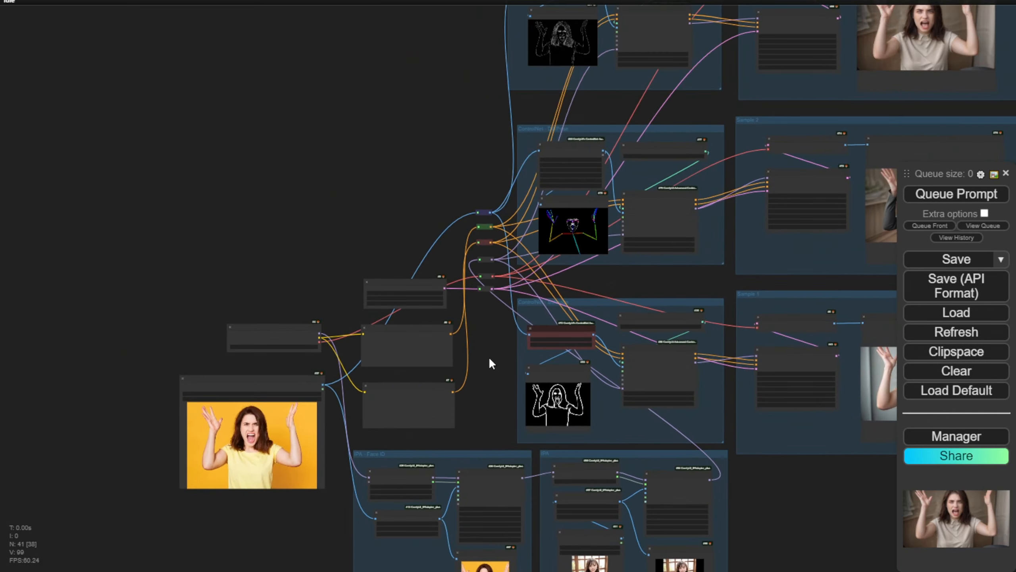
scroll(490, 357, "up", 3)
scroll(490, 356, "up", 6)
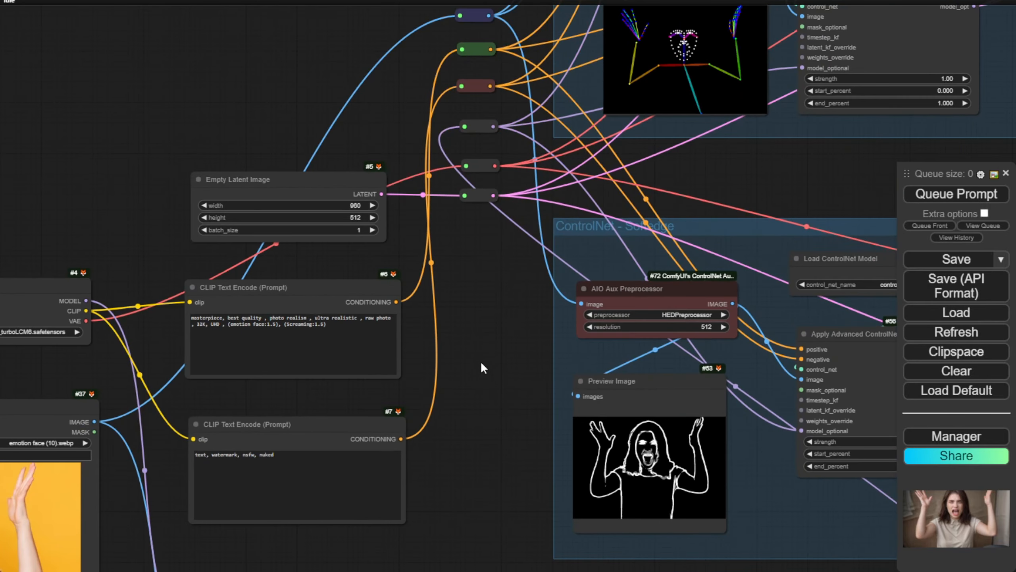
left_click_drag(482, 363, 732, 320)
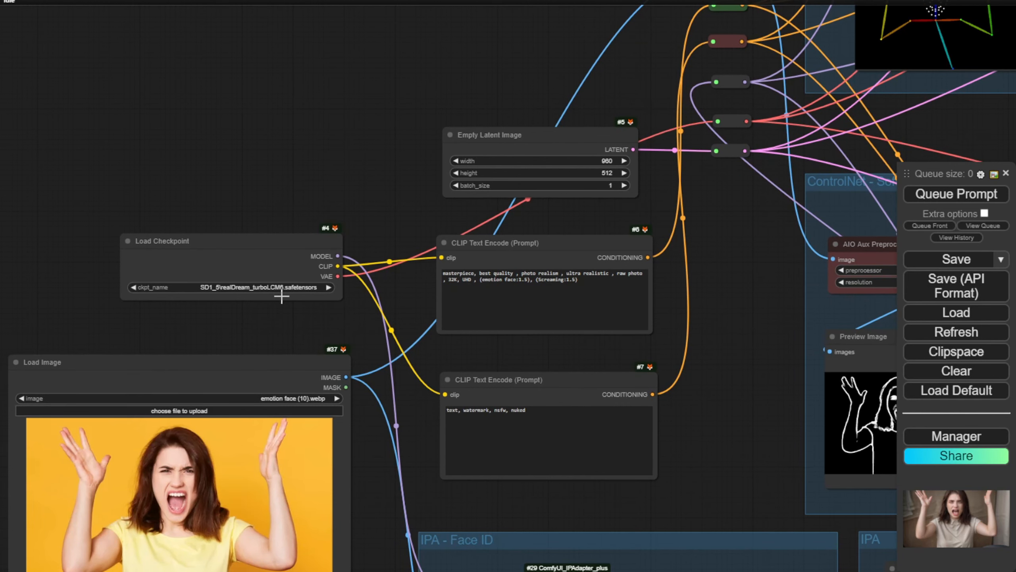
scroll(295, 328, "up", 5)
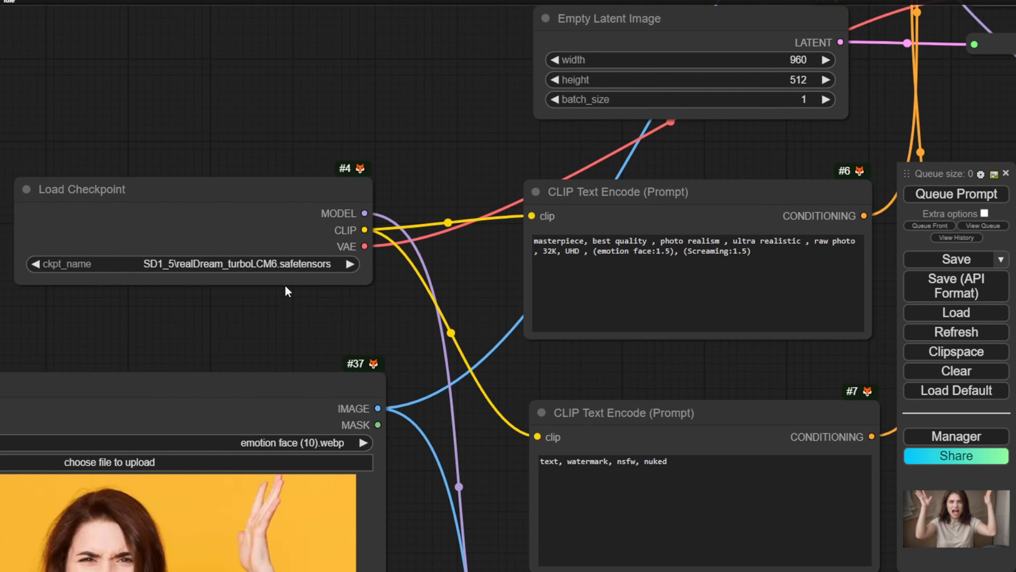
Examine the ControlNet - SoftEdge preprocessor preview, its model settings and the face in the Sample 1 generated image
left_click(278, 260)
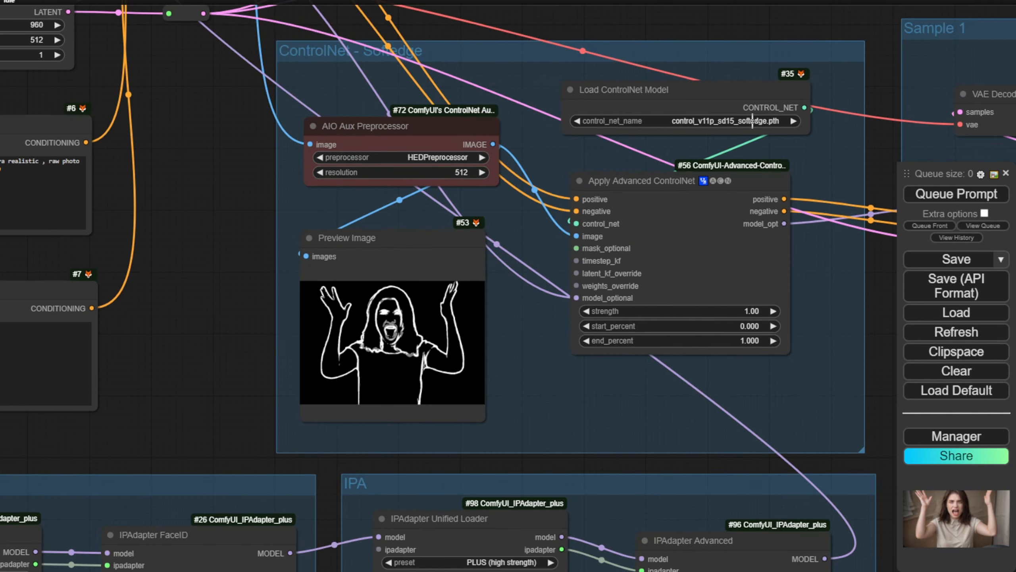
scroll(450, 337, "up", 3)
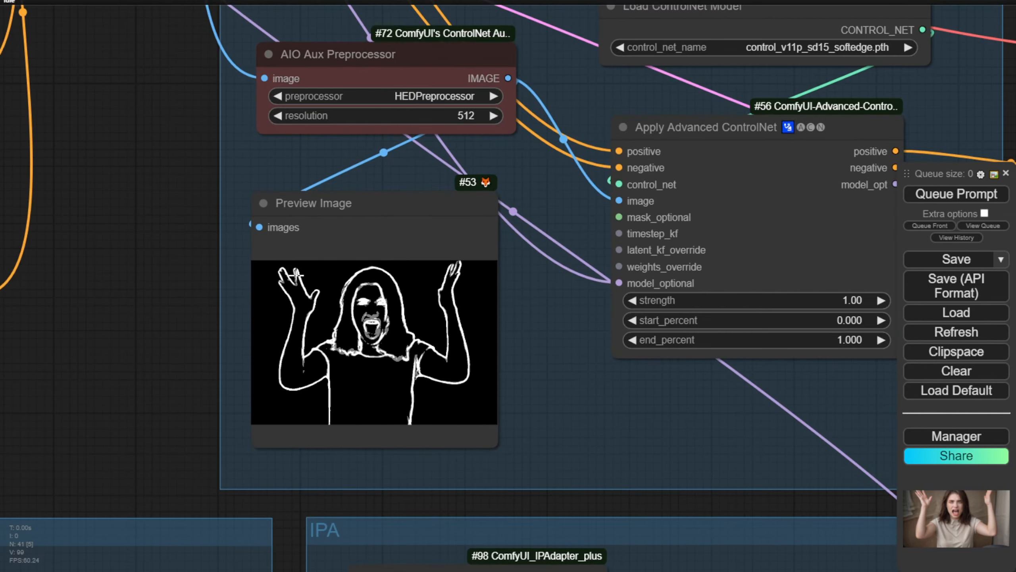
left_click_drag(356, 211, 392, 211)
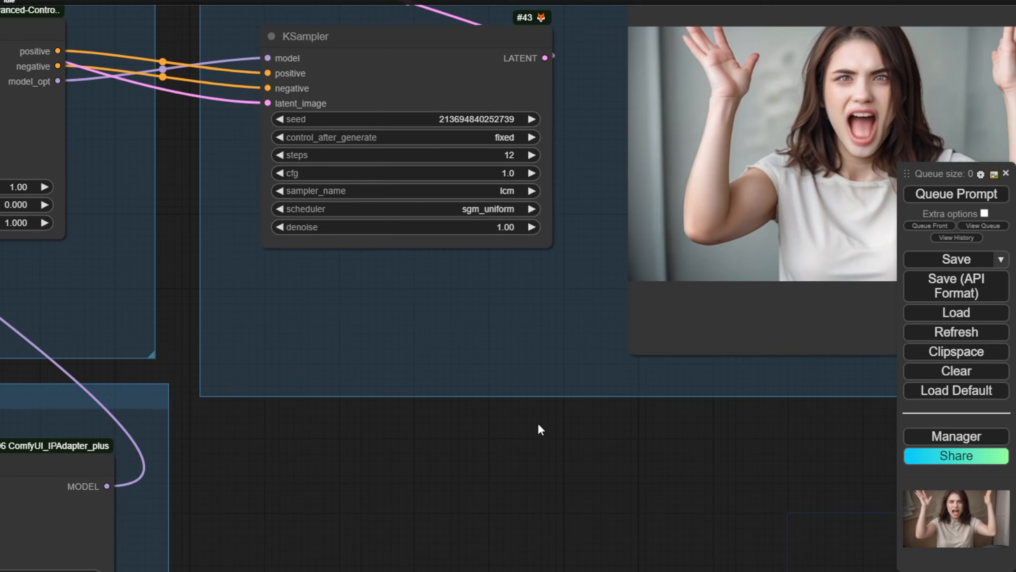
scroll(538, 423, "down", 2)
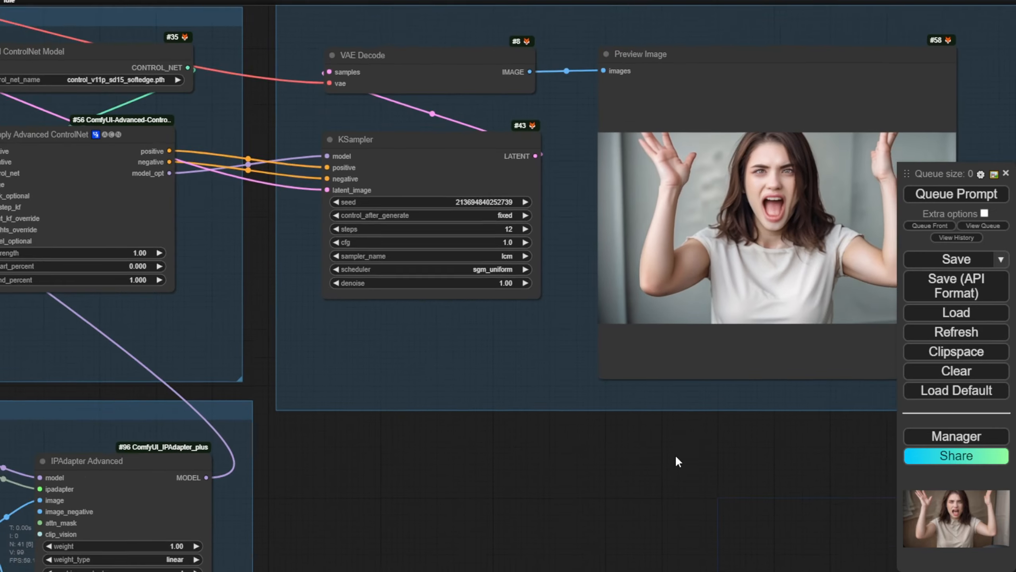
scroll(613, 310, "up", 3)
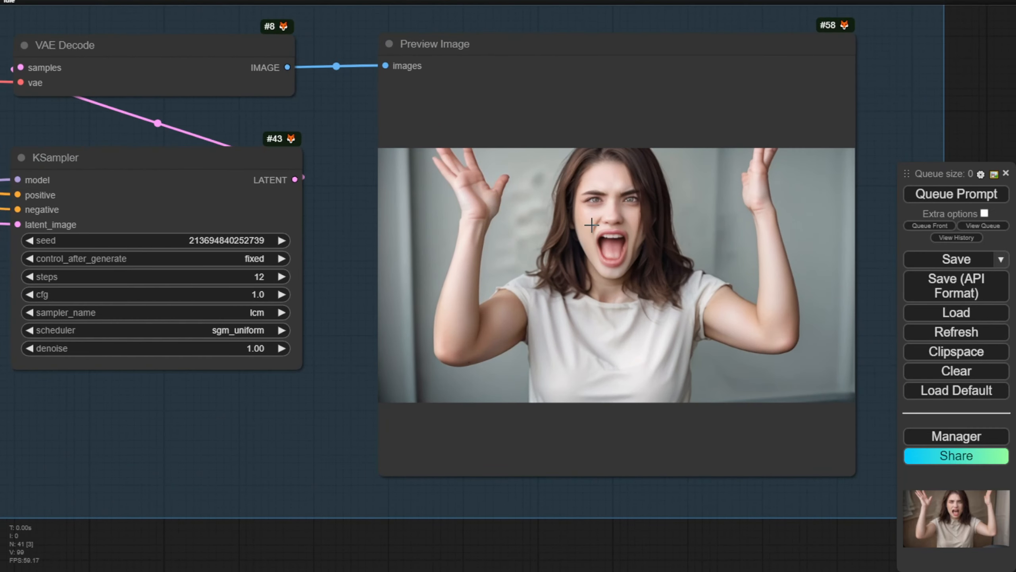
scroll(603, 196, "up", 3)
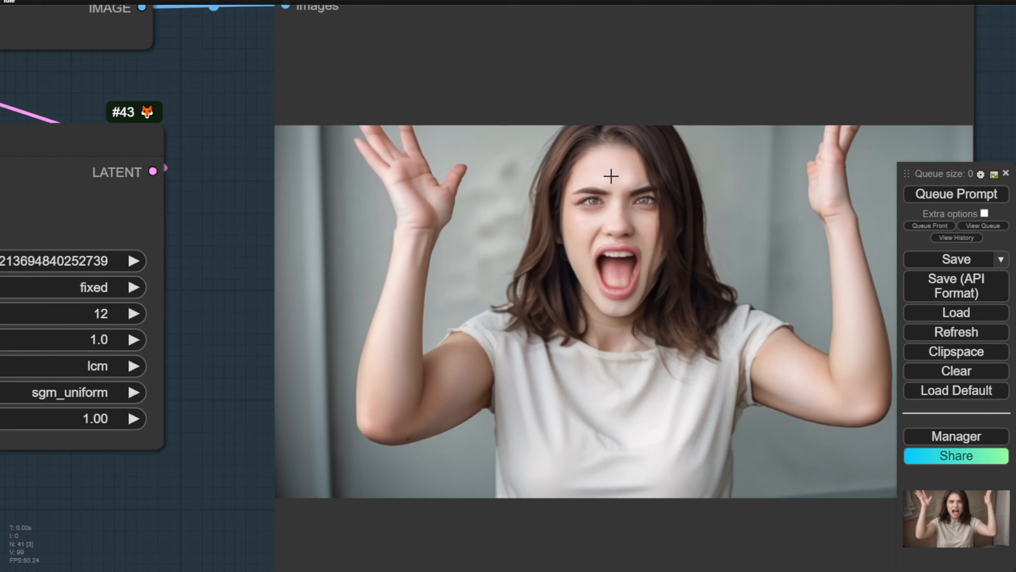
scroll(637, 267, "down", 3)
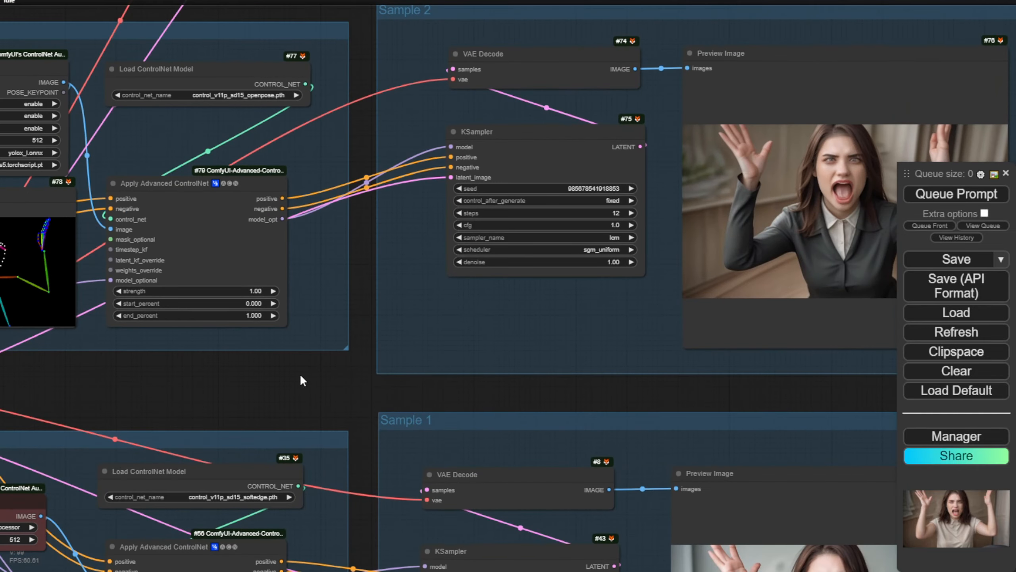
Examine the ControlNet - DWPose estimator settings and pose preview together with the Sample 2 generated image
left_click_drag(303, 381, 481, 415)
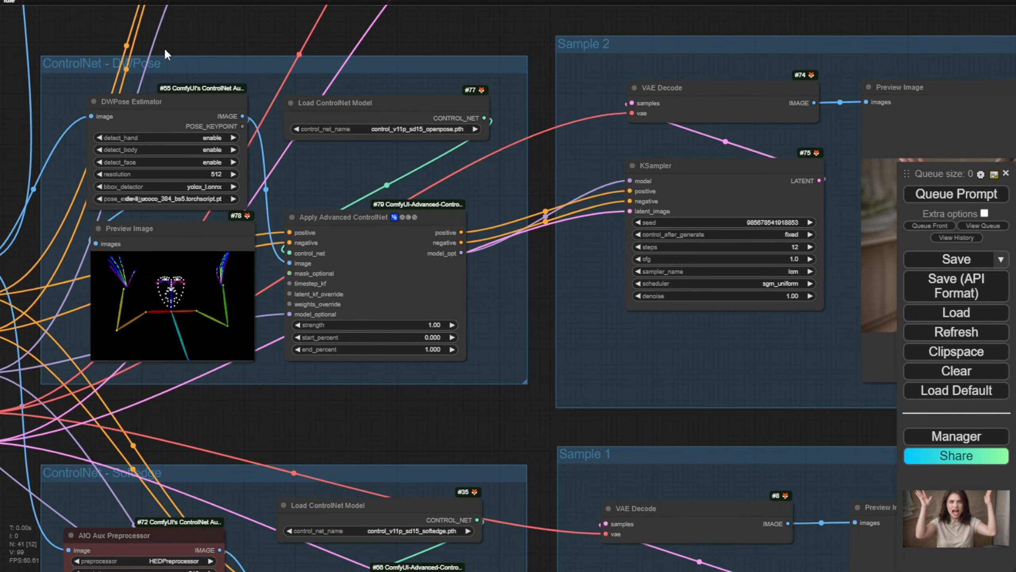
scroll(216, 277, "up", 5)
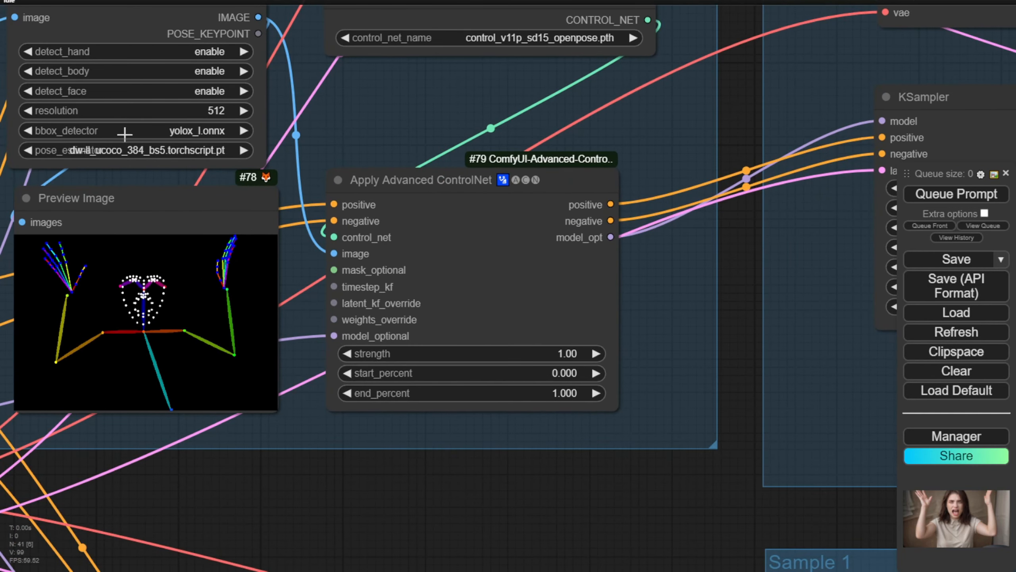
left_click_drag(324, 137, 517, 208)
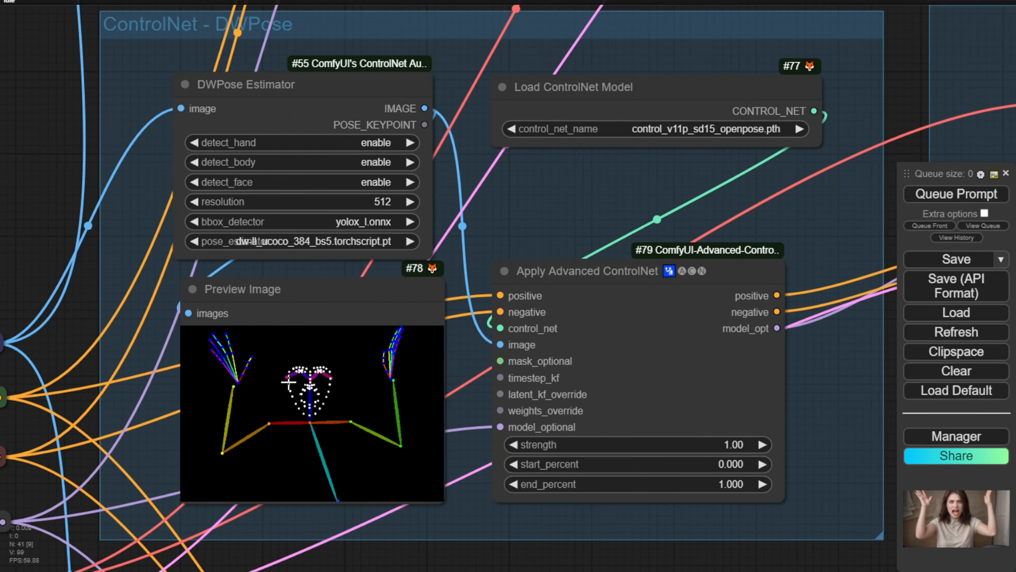
scroll(316, 394, "up", 1)
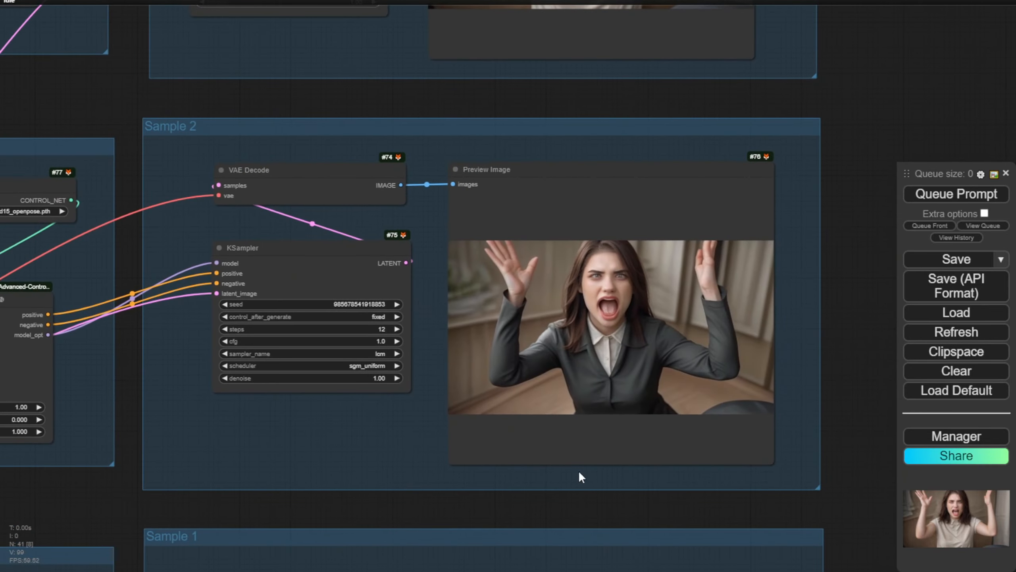
scroll(560, 332, "up", 2)
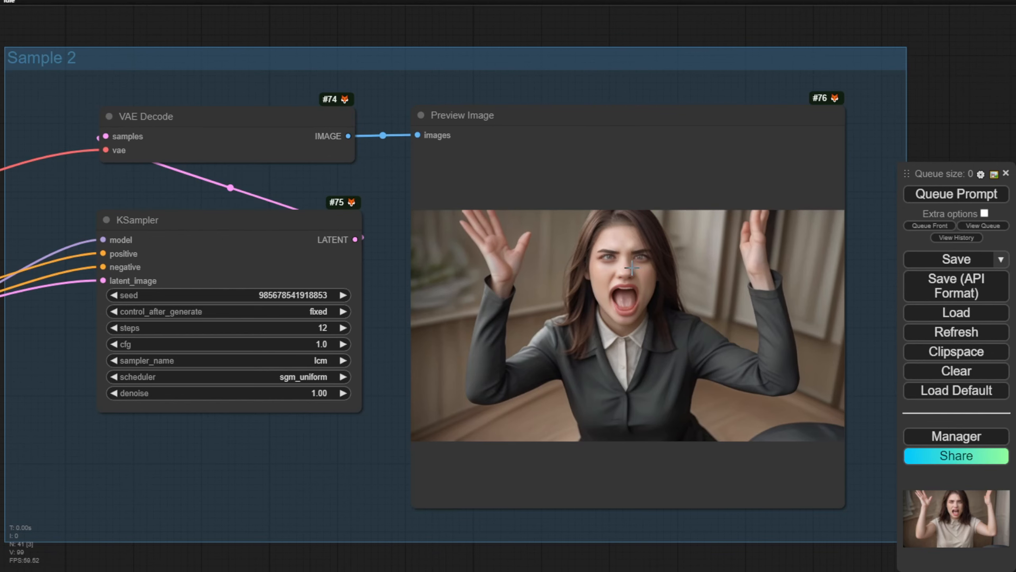
scroll(638, 277, "up", 5)
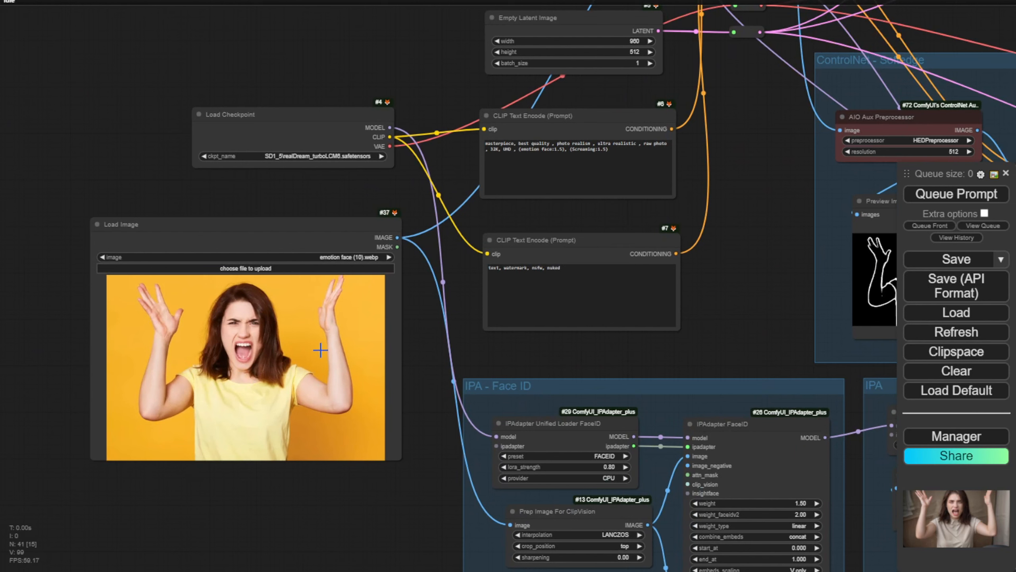
Compare the expression reference photo in the Load Image node with the Sample 1 and Sample 2 results
scroll(250, 334, "down", 3)
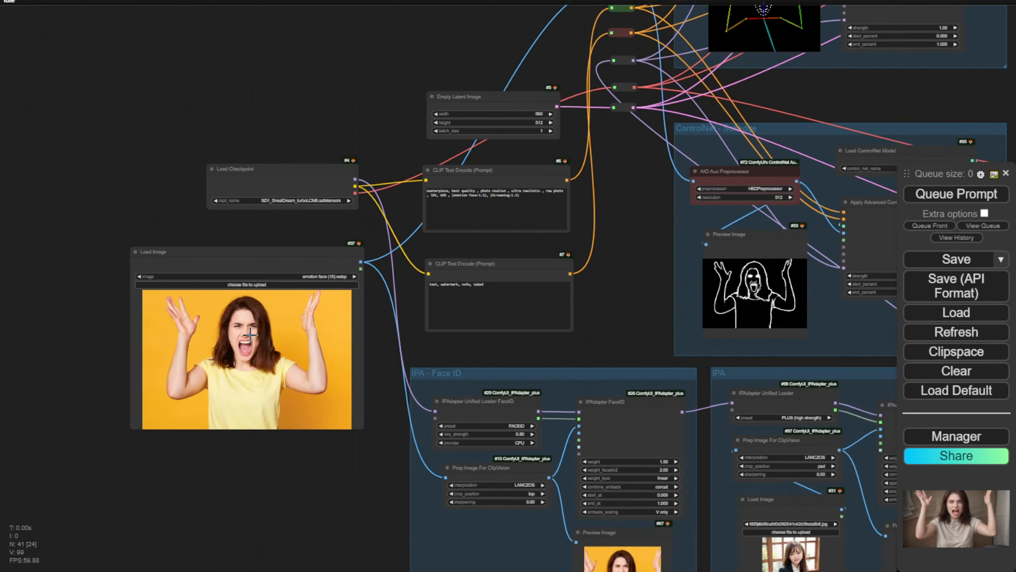
scroll(285, 379, "down", 2)
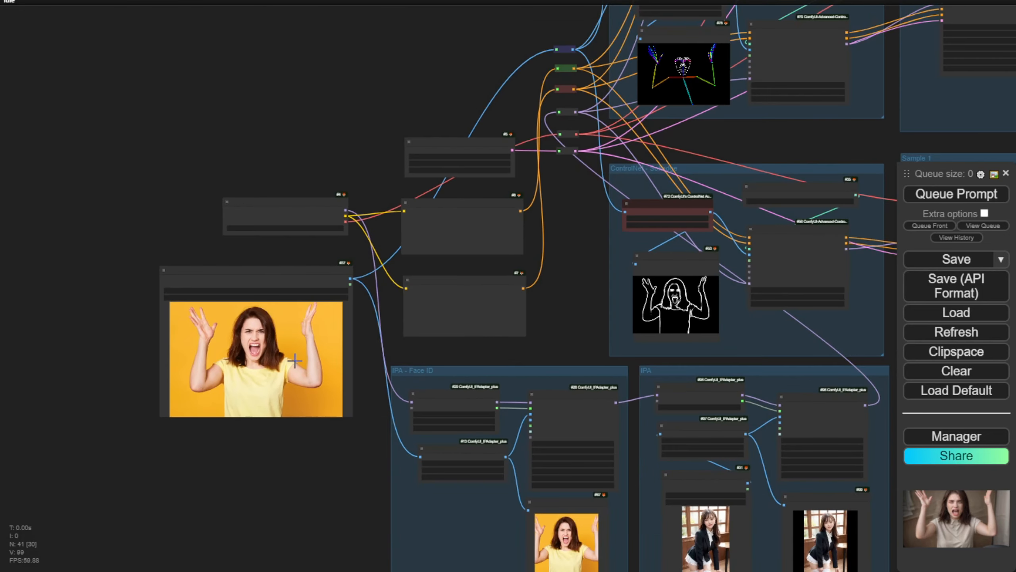
scroll(327, 341, "up", 1)
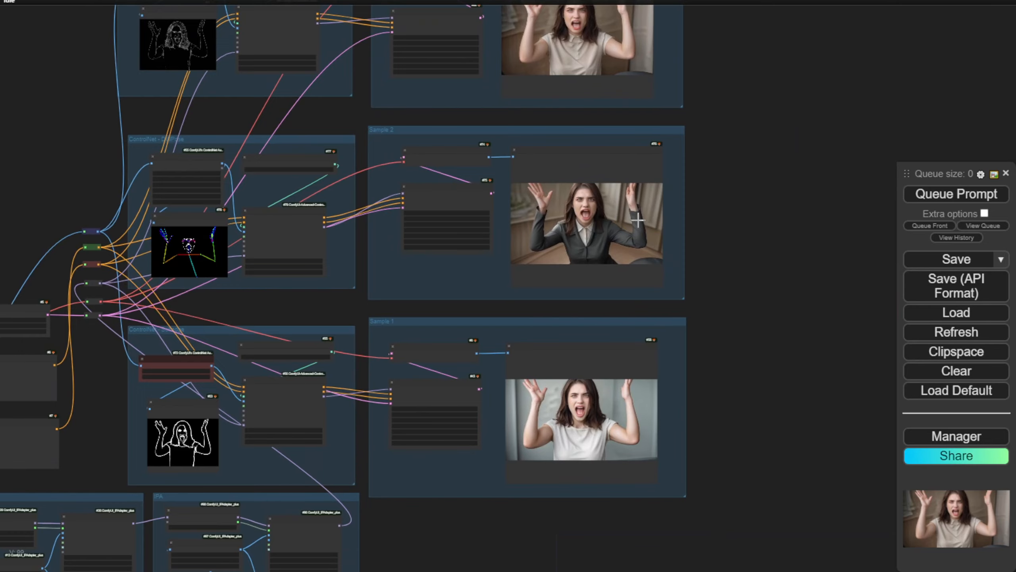
scroll(638, 219, "up", 3)
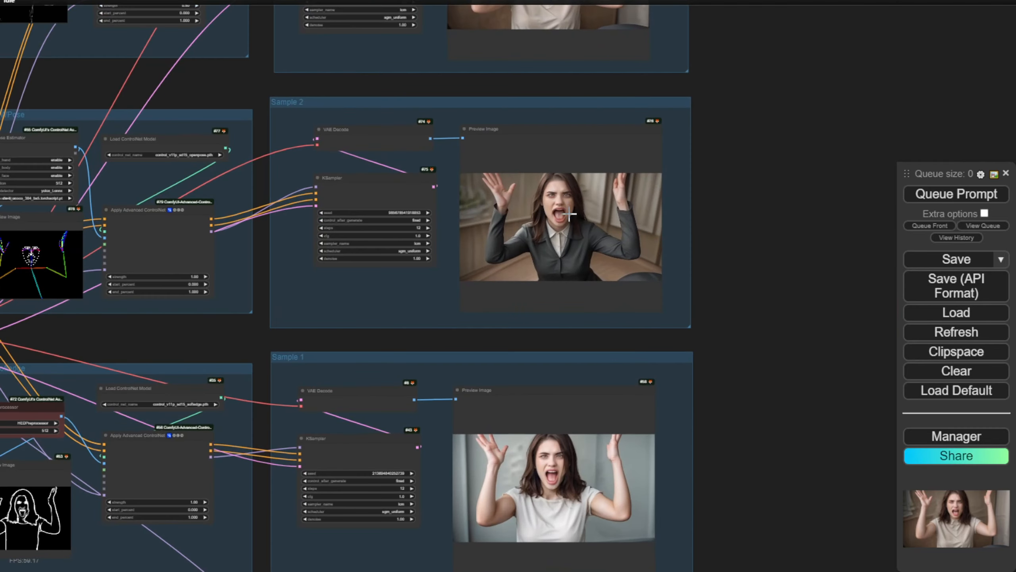
scroll(558, 210, "up", 5)
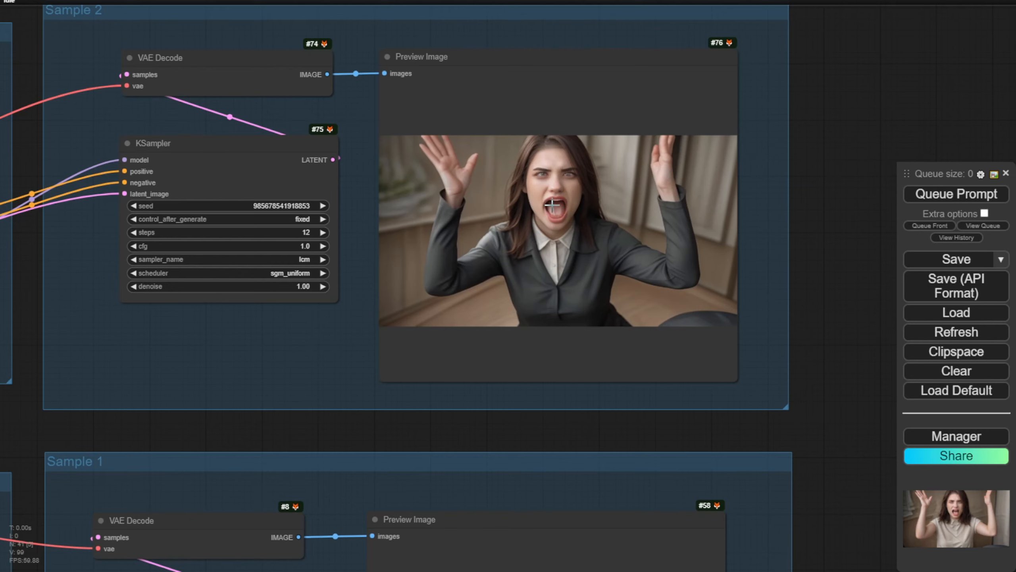
scroll(555, 204, "down", 6)
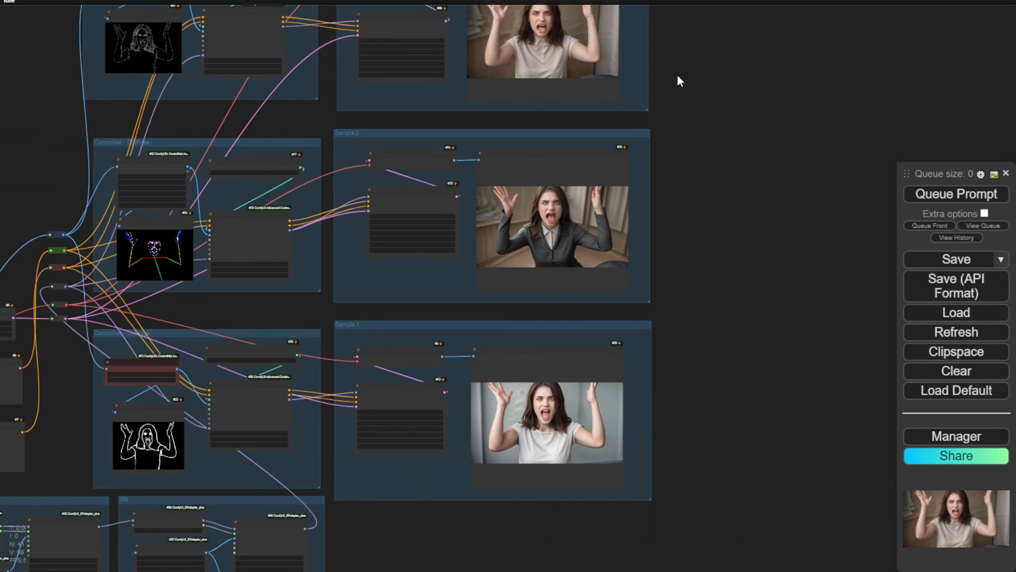
Examine the ControlNet - LineArt preview and strength setting along with the facial expression in the Sample 3 image
scroll(448, 325, "up", 7)
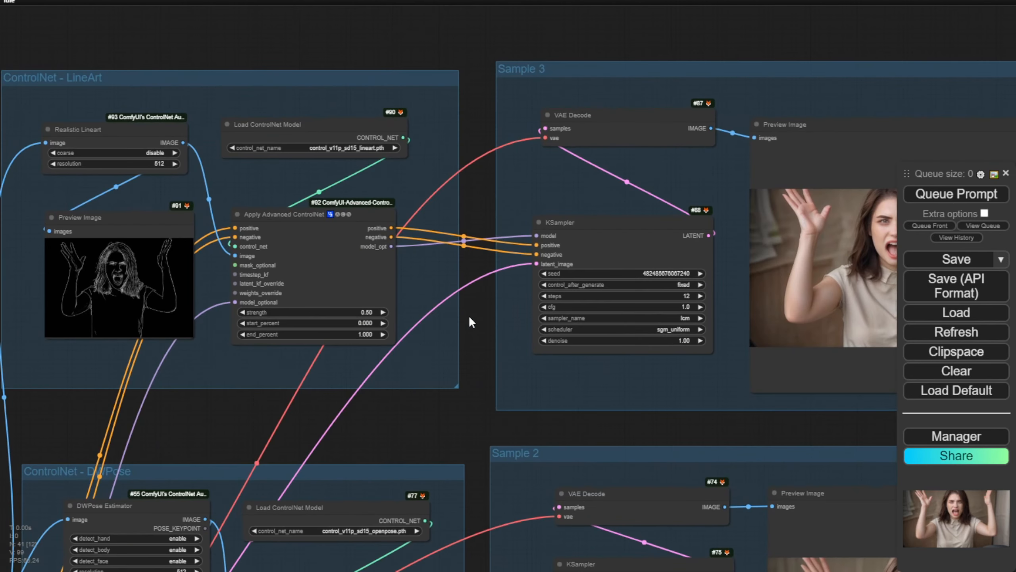
scroll(404, 325, "up", 3)
scroll(400, 319, "down", 3)
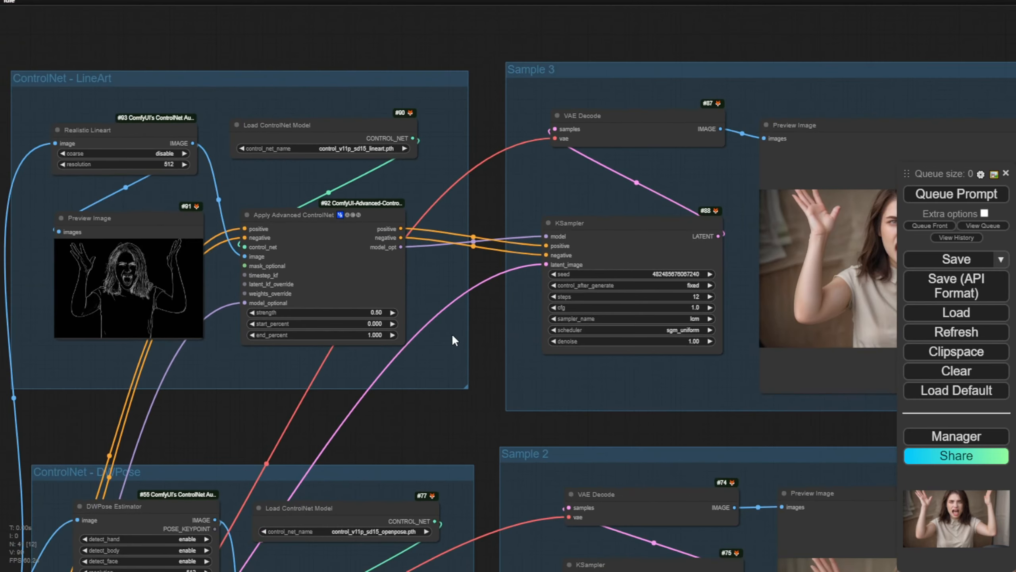
scroll(667, 232, "up", 5)
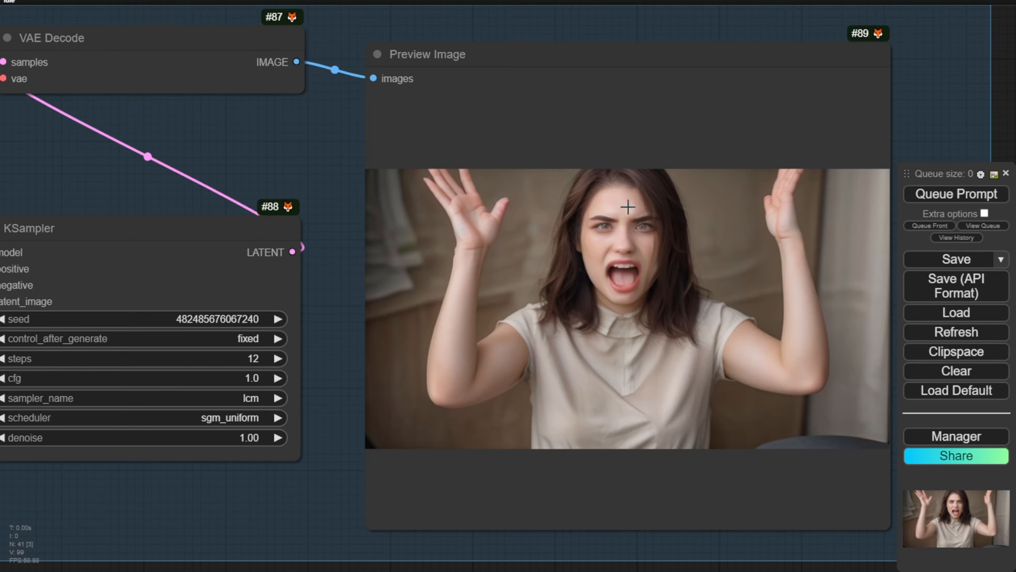
scroll(529, 289, "down", 5)
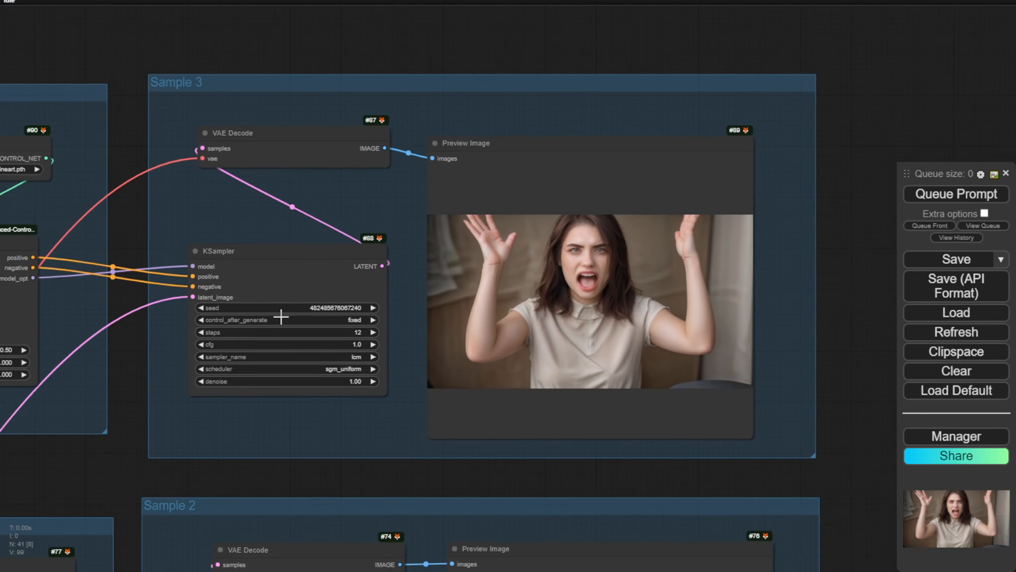
Set the strength of the Apply Advanced ControlNet node in the LineArt group to 1.0
left_click_drag(127, 358, 559, 381)
double_click(412, 367)
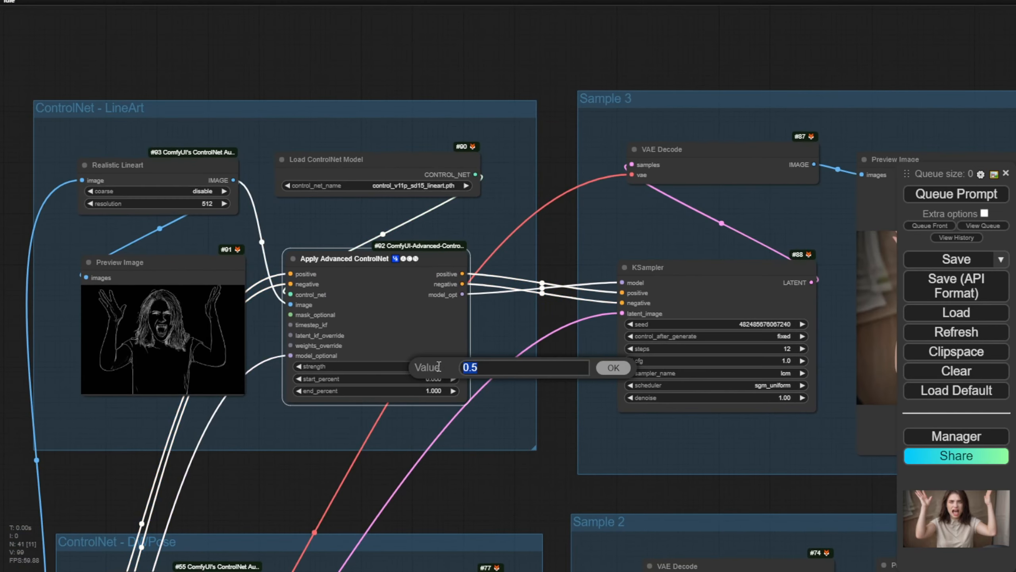
type("12")
type(".0")
key("Return")
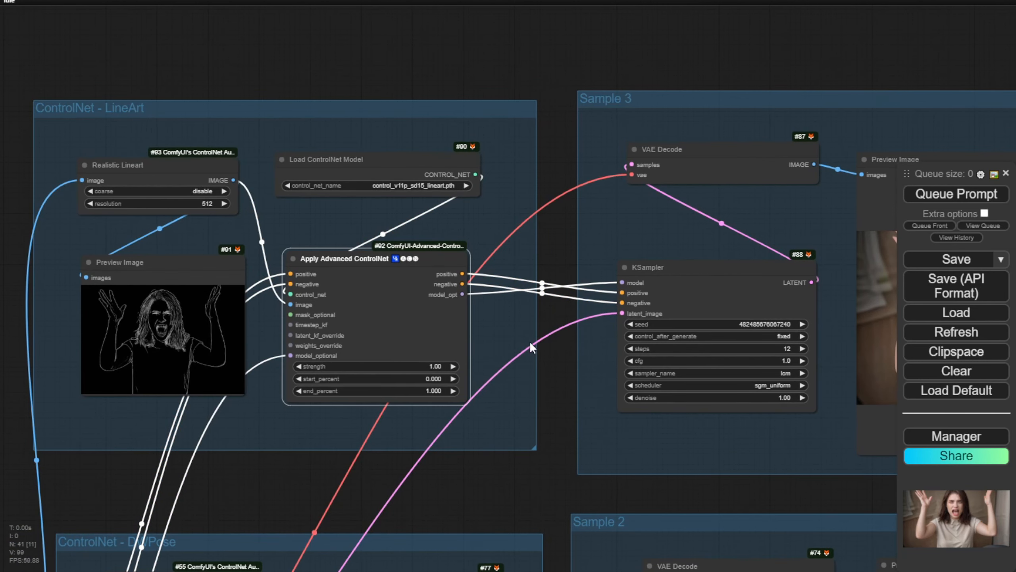
Queue the workflow to regenerate the Sample 3 image with the changed LineArt ControlNet strength
left_click(977, 195)
scroll(725, 107, "down", 4)
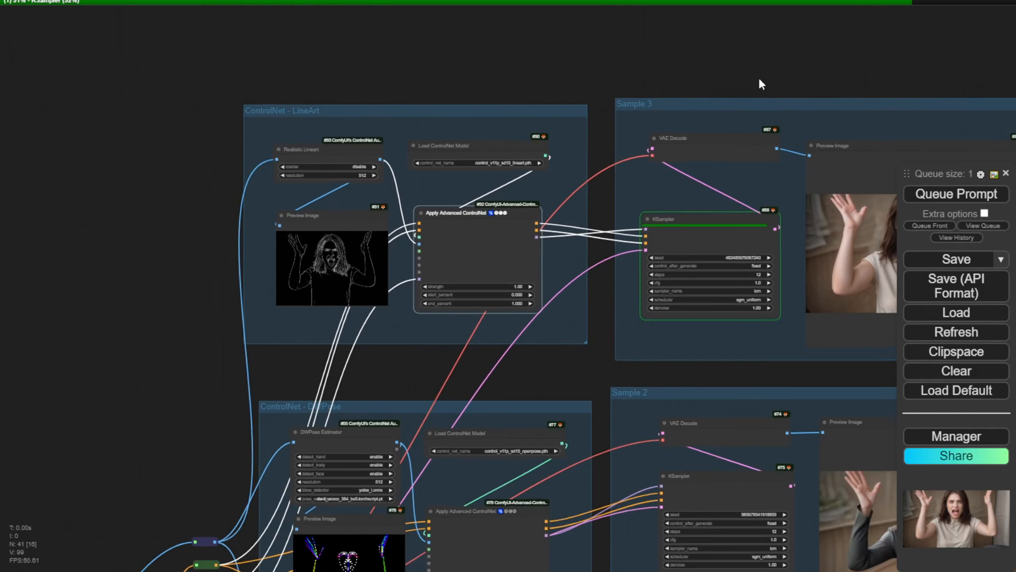
left_click_drag(760, 77, 559, 75)
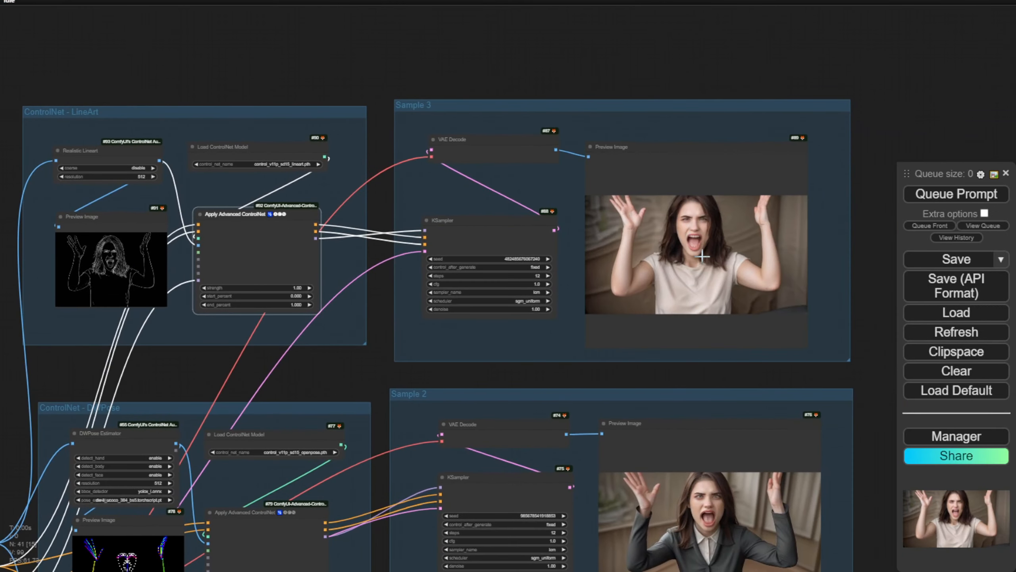
Examine the regenerated Sample 3 image up close, checking the facial expression against the LineArt ControlNet strength
scroll(380, 308, "up", 3)
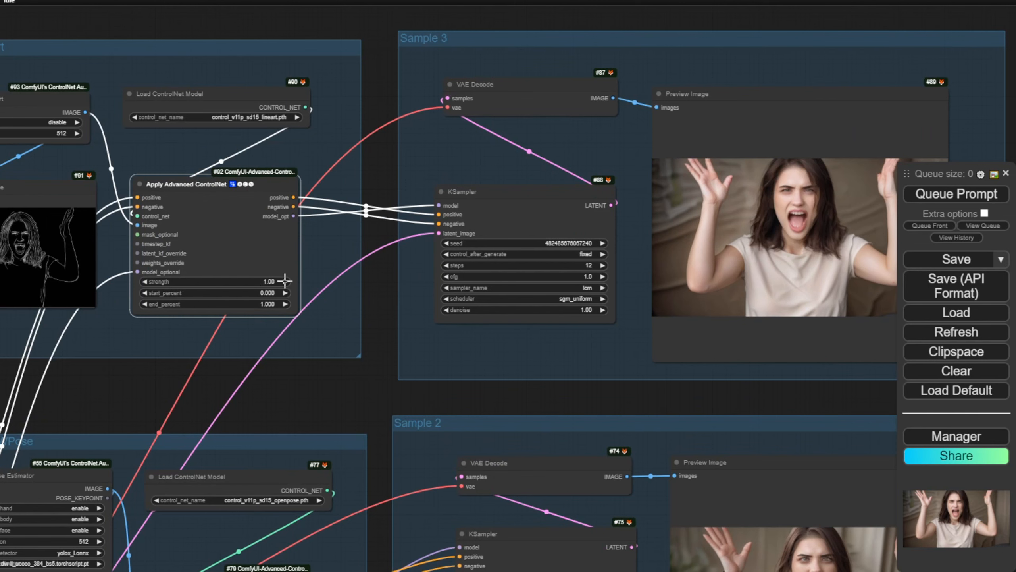
left_click_drag(637, 394, 540, 418)
scroll(732, 229, "up", 3)
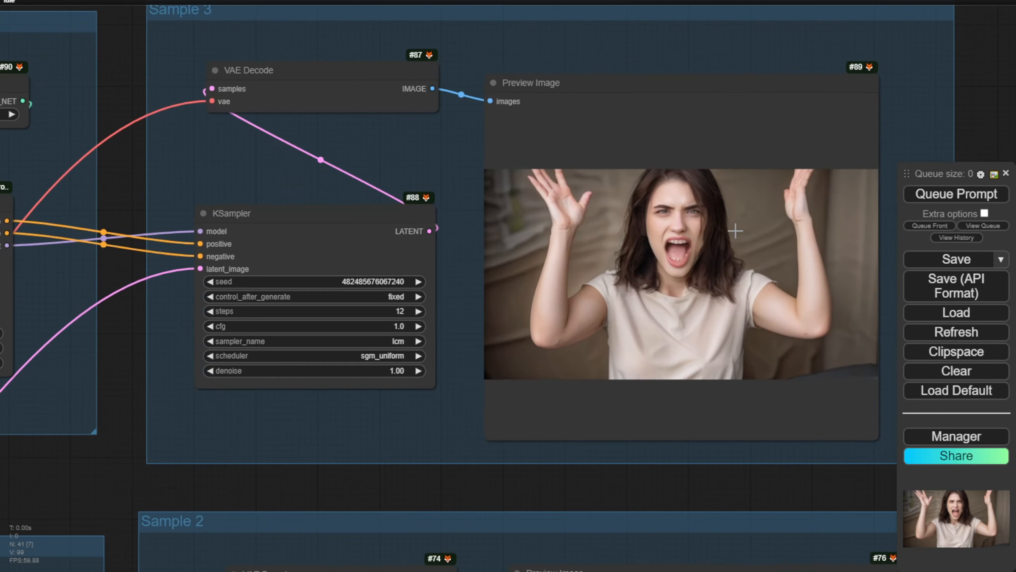
scroll(657, 201, "up", 3)
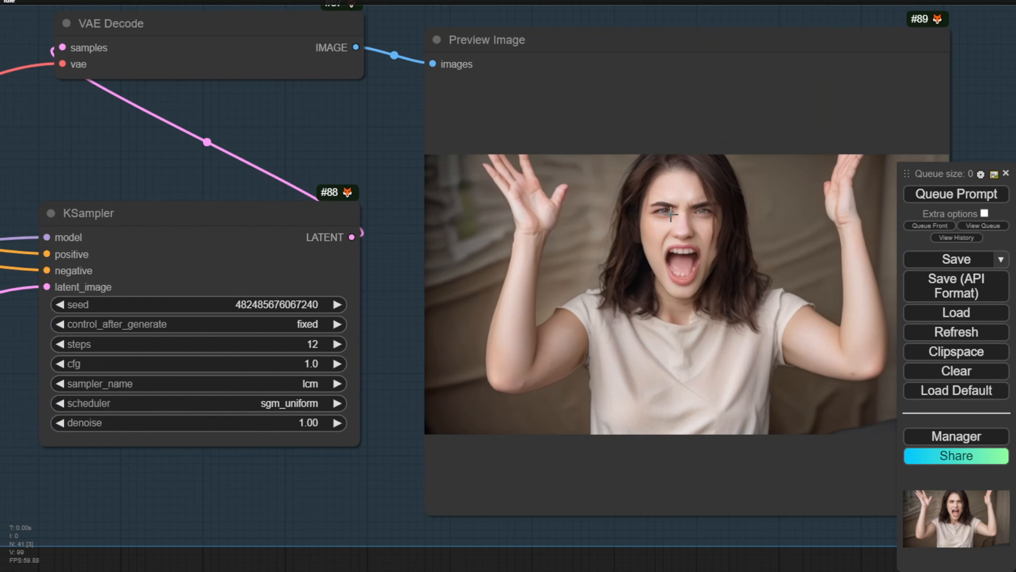
scroll(680, 233, "down", 1)
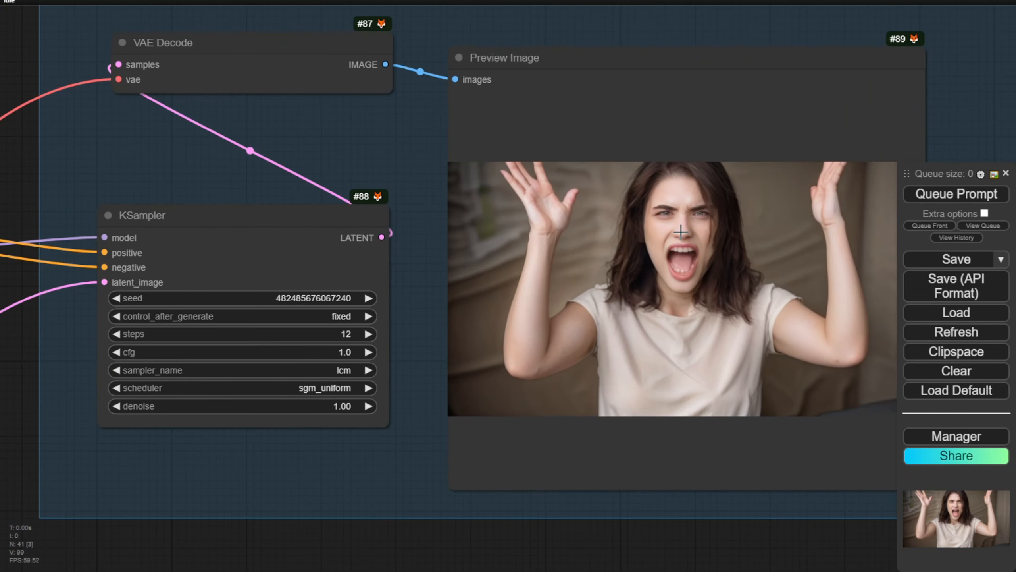
scroll(554, 251, "down", 3)
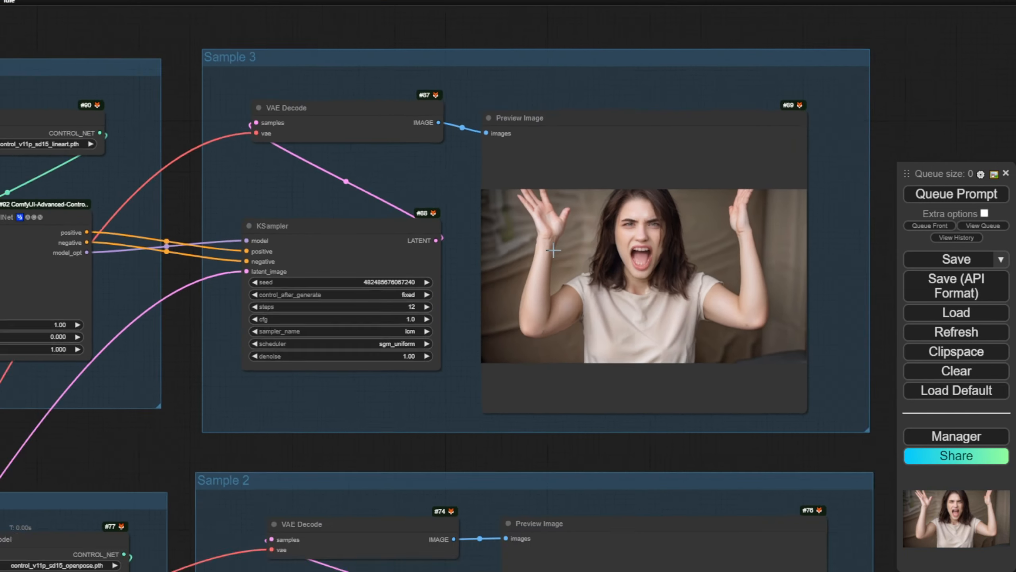
scroll(553, 251, "down", 3)
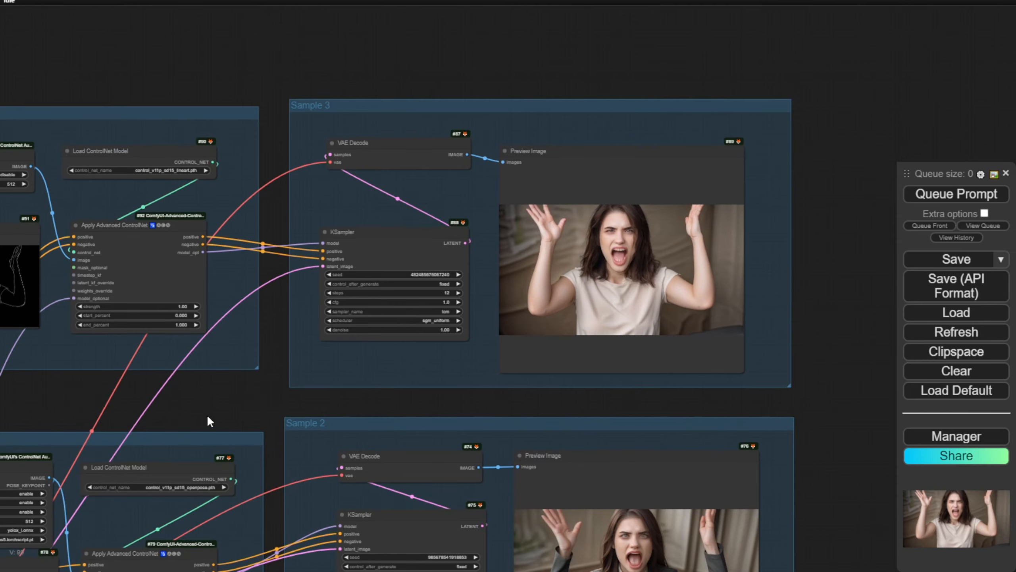
Move the Load Image node holding the expression reference photo beside the Sample 3 preview image
left_click_drag(208, 417, 999, 160)
scroll(421, 308, "down", 4)
left_click_drag(385, 441, 429, 188)
scroll(342, 354, "up", 2)
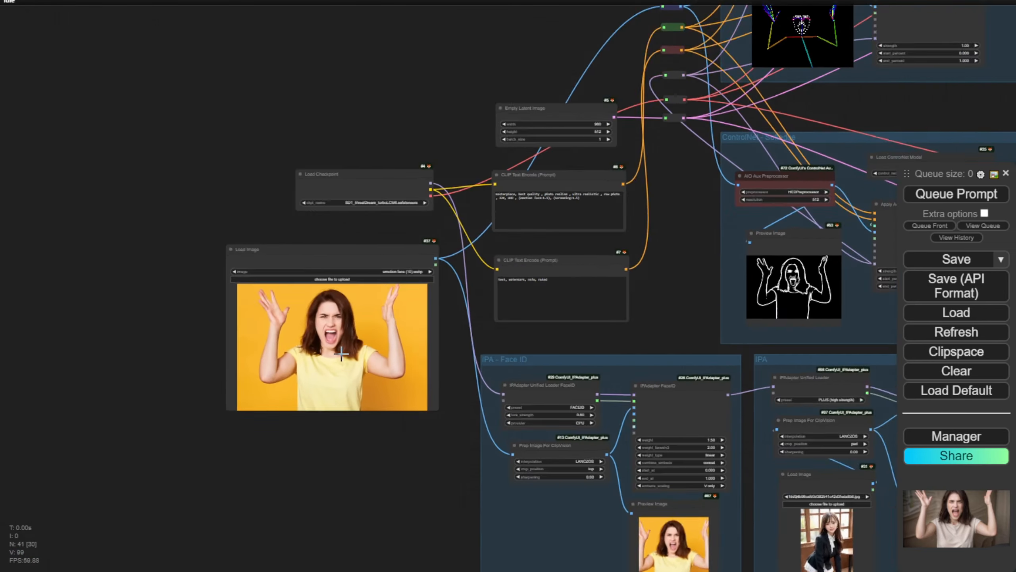
scroll(328, 342, "up", 5)
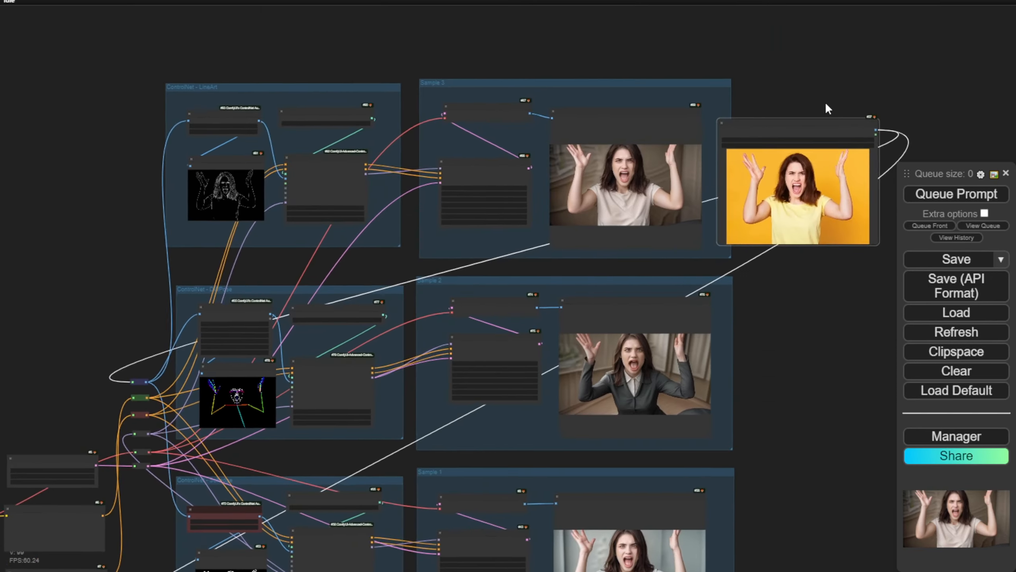
Compare the Sample 3 preview up close with the expression reference photo placed beside it
scroll(740, 154, "up", 10)
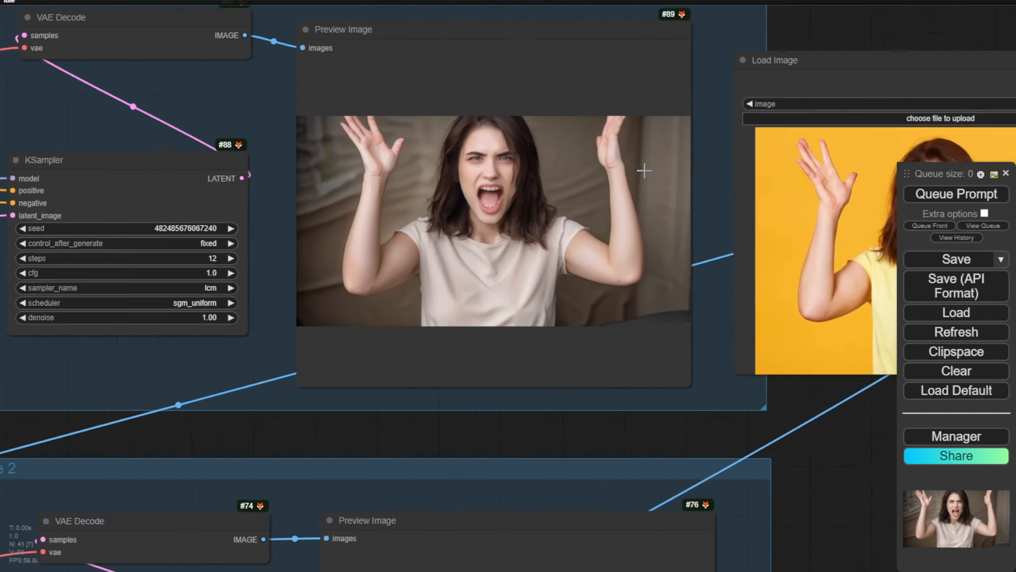
scroll(644, 171, "up", 1)
left_click_drag(787, 459, 550, 467)
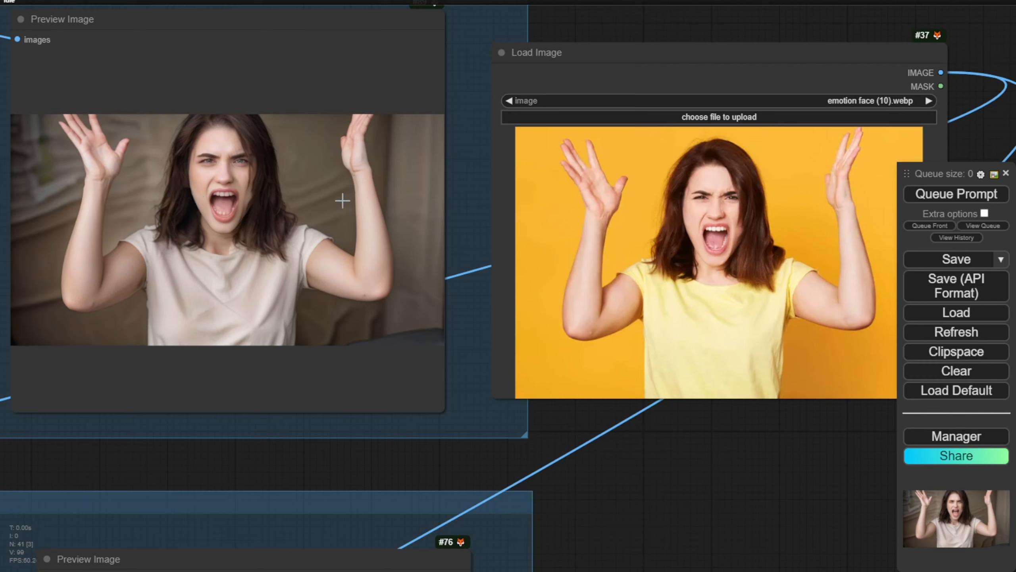
Move the Load Image node holding the reference photo back beside the prompt nodes at the start of the workflow
scroll(720, 76, "down", 10)
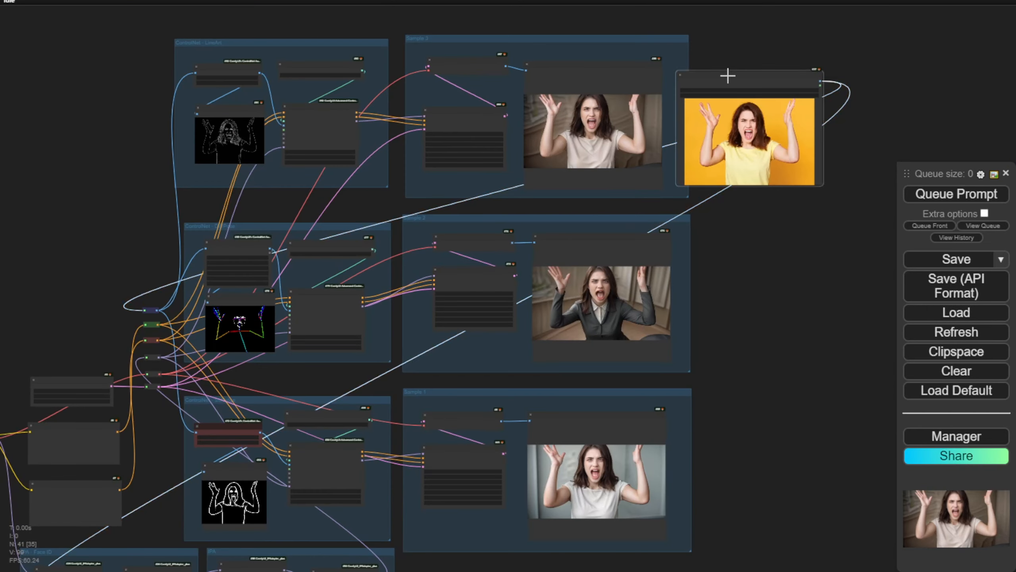
left_click_drag(727, 76, 4, 218)
left_click_drag(80, 171, 296, 79)
left_click_drag(234, 132, 144, 383)
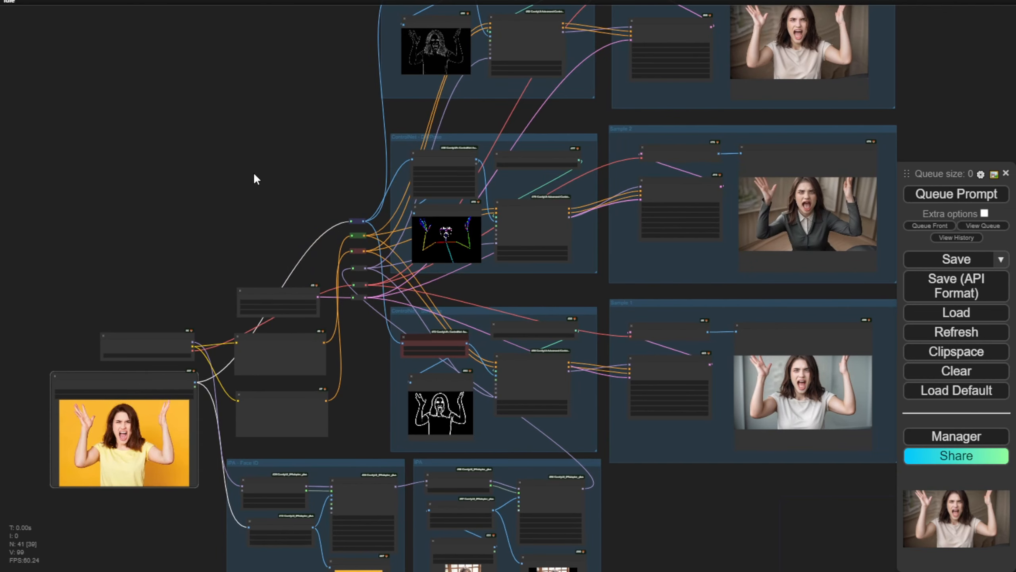
Copy the four nodes of the SoftEdge ControlNet group and paste them into the empty area above the LineArt group
left_click_drag(254, 177, 0, 198)
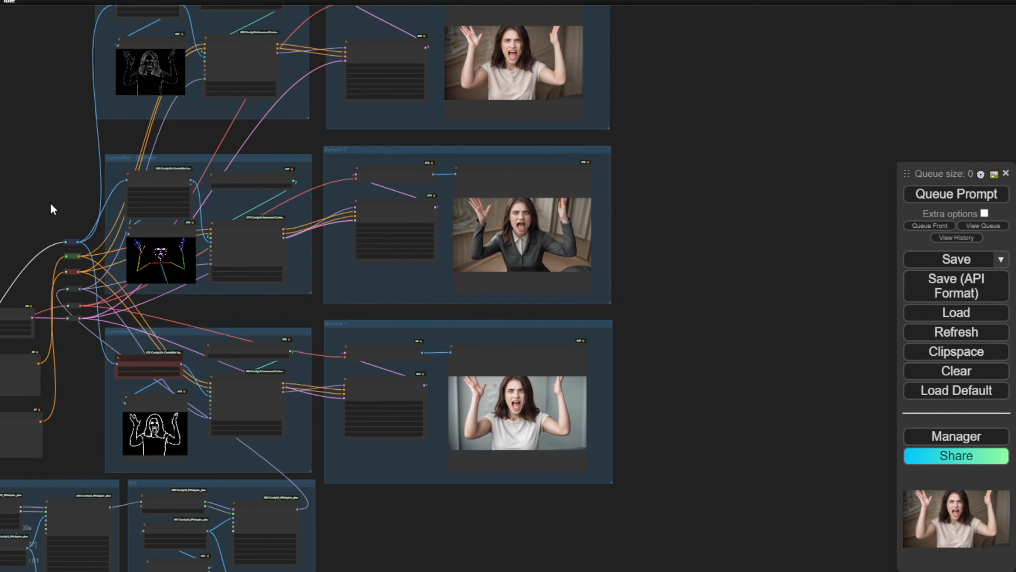
left_click_drag(50, 201, 143, 294)
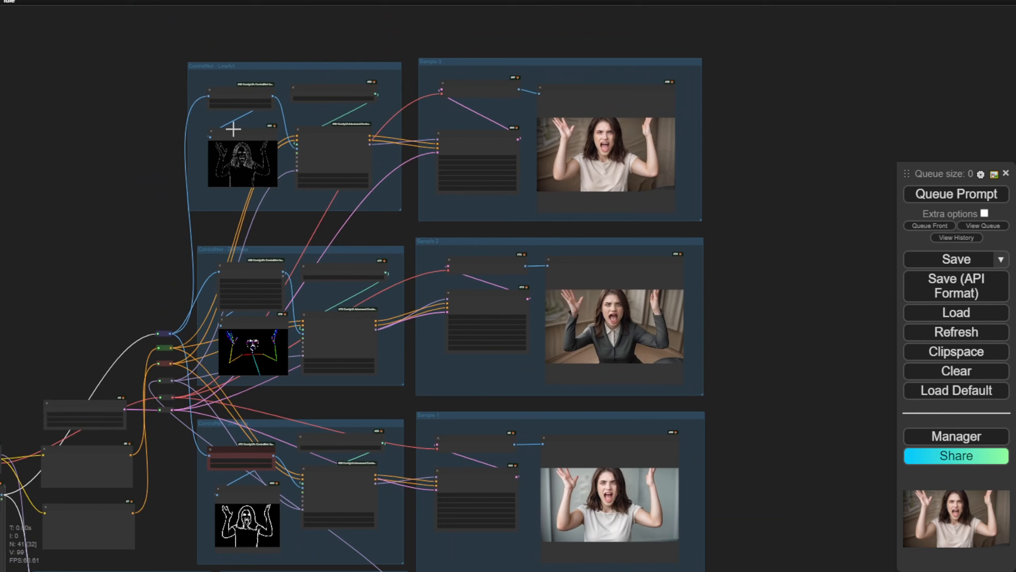
scroll(235, 446, "up", 6)
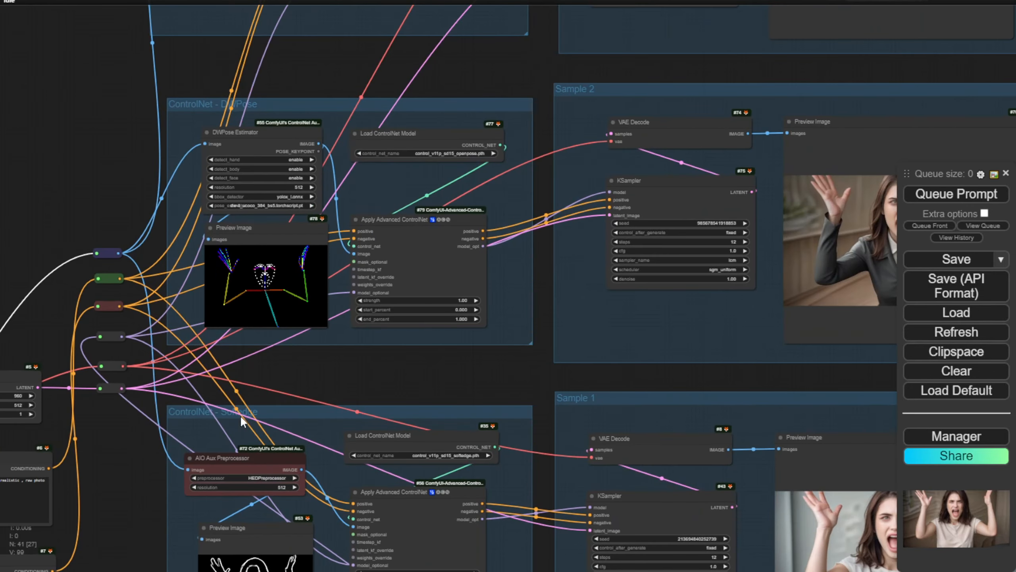
scroll(316, 398, "down", 7)
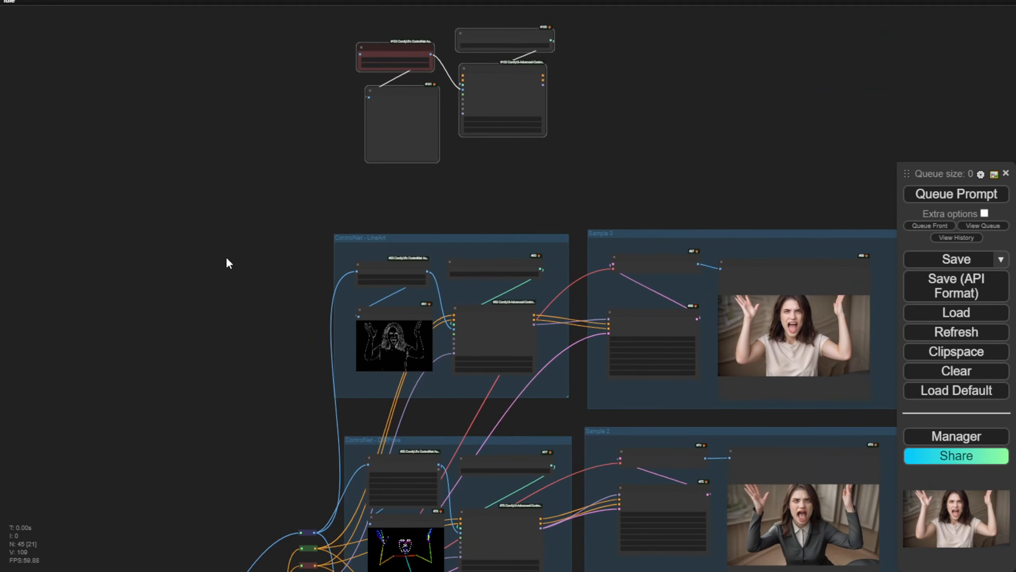
Copy the four nodes of the ControlNet - LineArt group and paste them beside the duplicated SoftEdge nodes
left_click_drag(300, 226, 530, 397)
key("ctrl+c")
left_click_drag(604, 32, 522, 255)
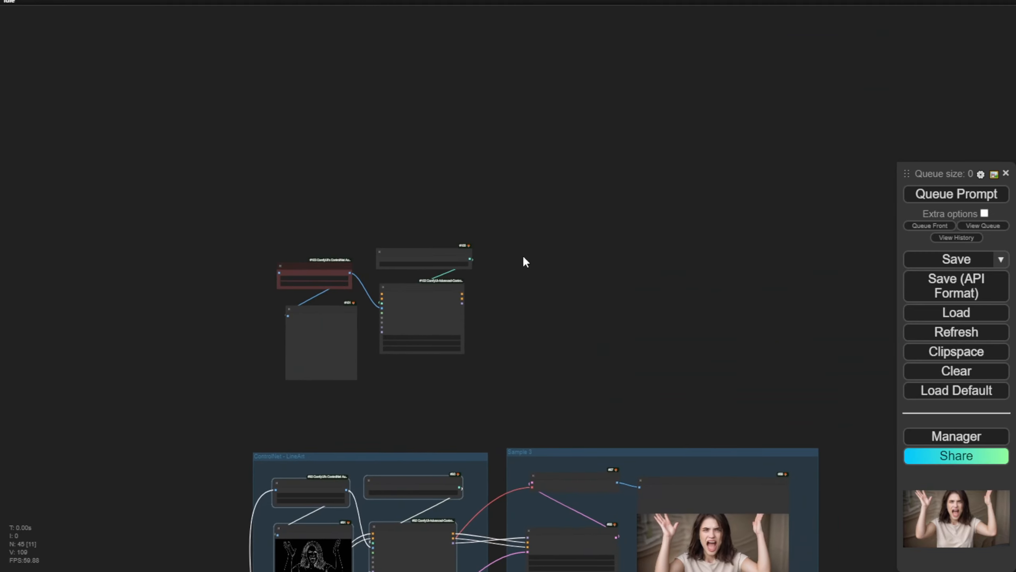
key("ctrl+v")
scroll(497, 358, "up", 4)
scroll(498, 360, "up", 4)
scroll(490, 368, "down", 3)
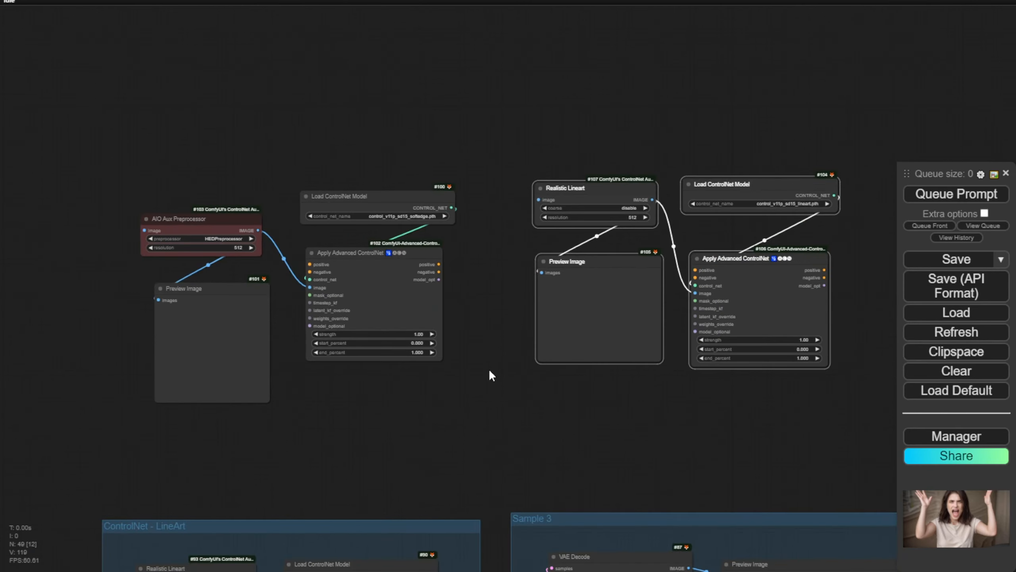
left_click_drag(489, 369, 475, 334)
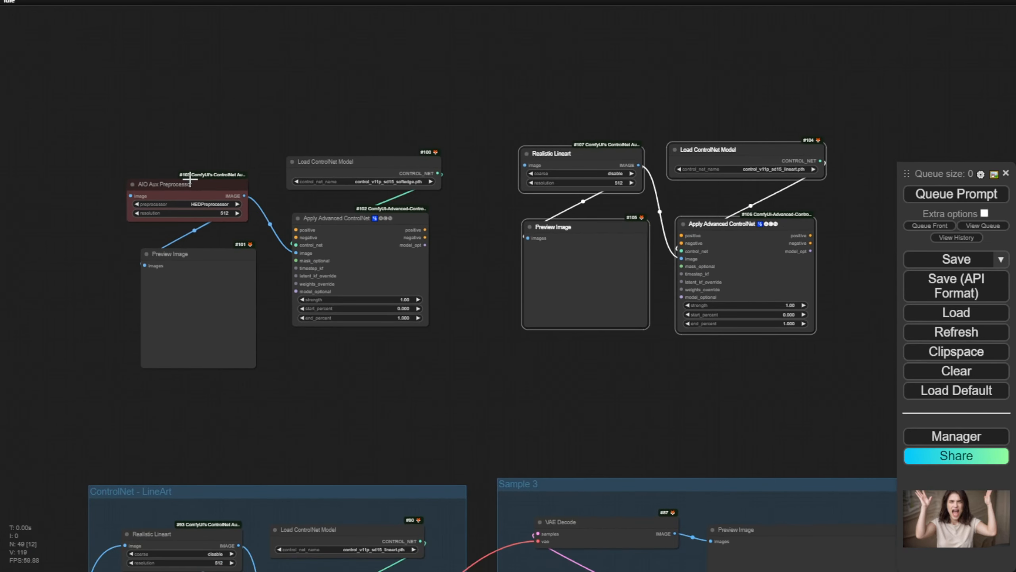
scroll(258, 226, "up", 3)
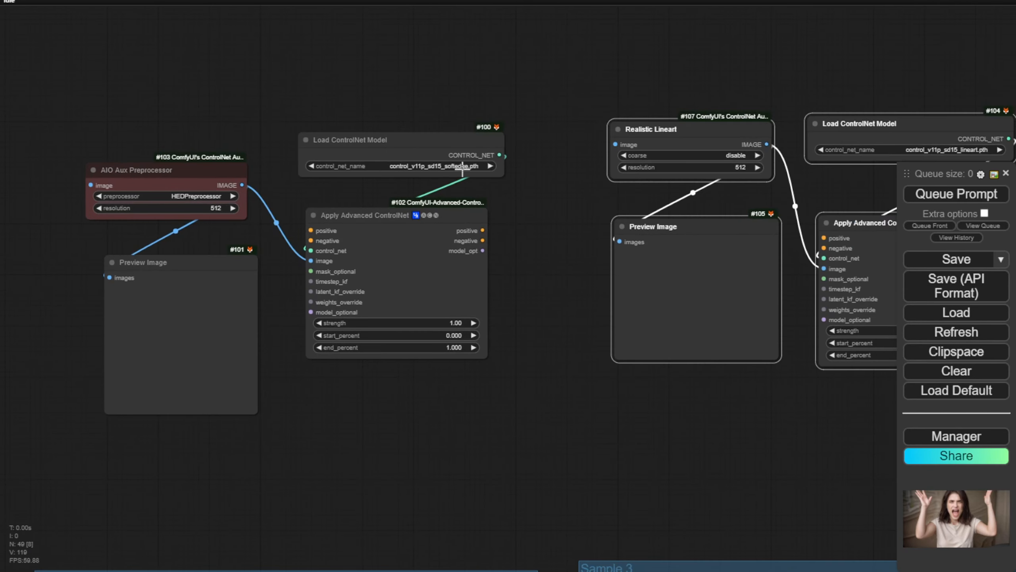
left_click_drag(511, 207, 262, 214)
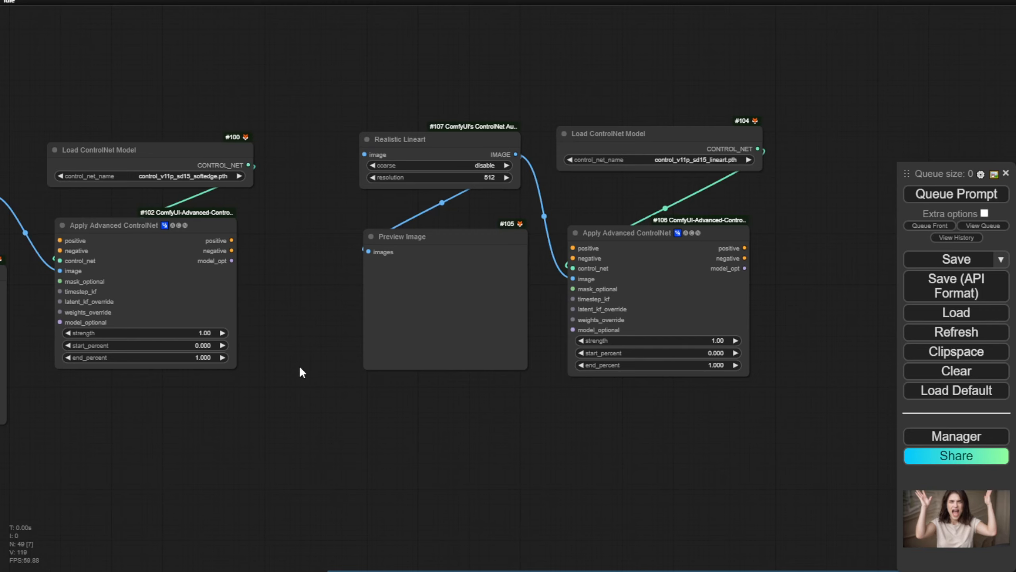
Copy the Sample 3 group's VAE Decode, KSampler and Preview Image nodes and paste them beside the duplicated LineArt nodes
scroll(304, 385, "down", 3)
left_click_drag(326, 378, 283, 141)
scroll(282, 141, "up", 1)
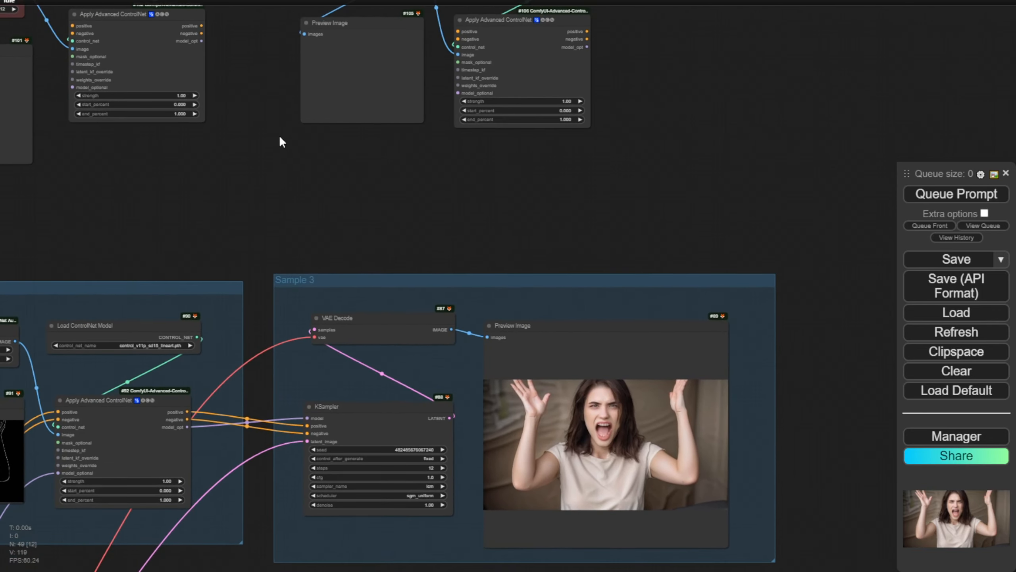
scroll(336, 234, "down", 2)
left_click_drag(336, 234, 531, 374)
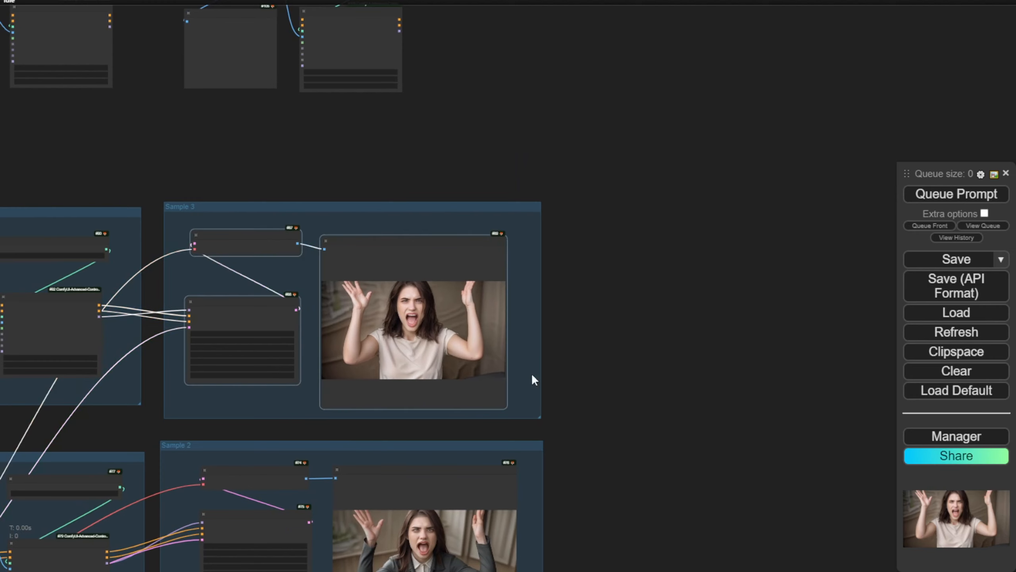
scroll(320, 185, "up", 2)
left_click_drag(216, 252, 150, 504)
left_click_drag(517, 295, 499, 331)
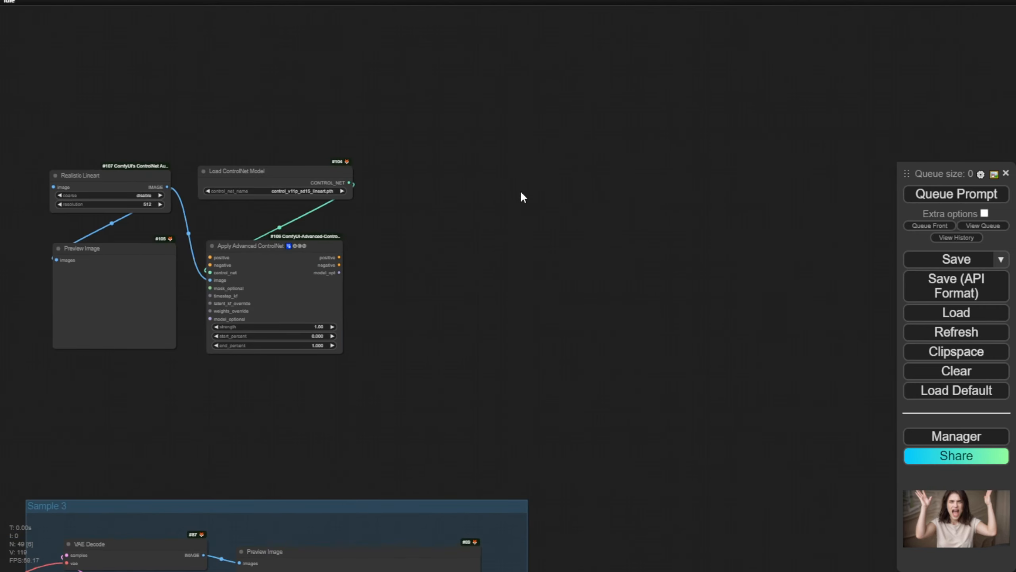
key("ctrl+v")
left_click_drag(544, 176, 469, 160)
scroll(367, 235, "up", 4)
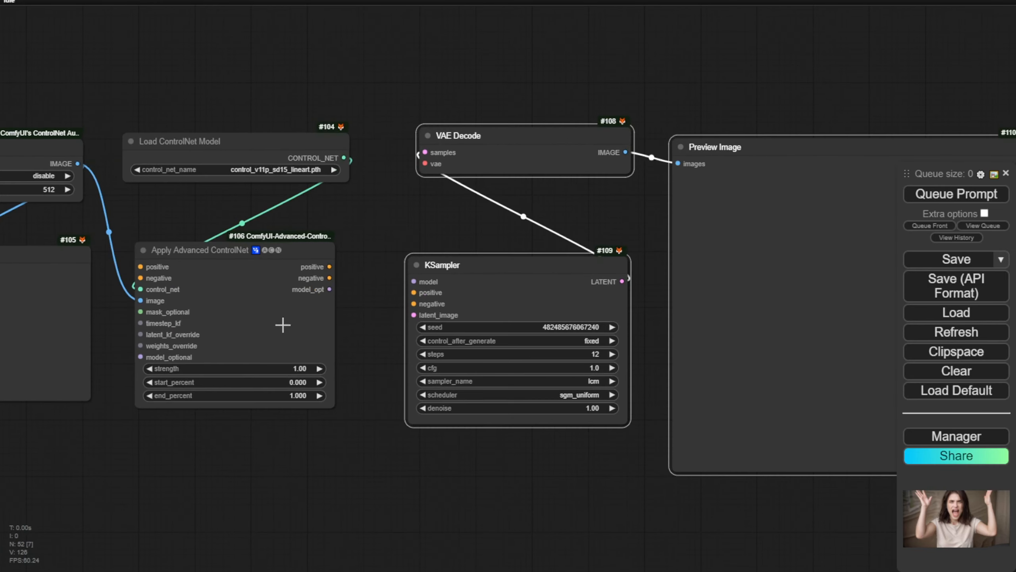
Chain the positive and negative outputs of the duplicated SoftEdge ControlNet through the duplicated LineArt ControlNet into the new KSampler
left_click_drag(329, 267, 414, 293)
left_click_drag(329, 278, 414, 304)
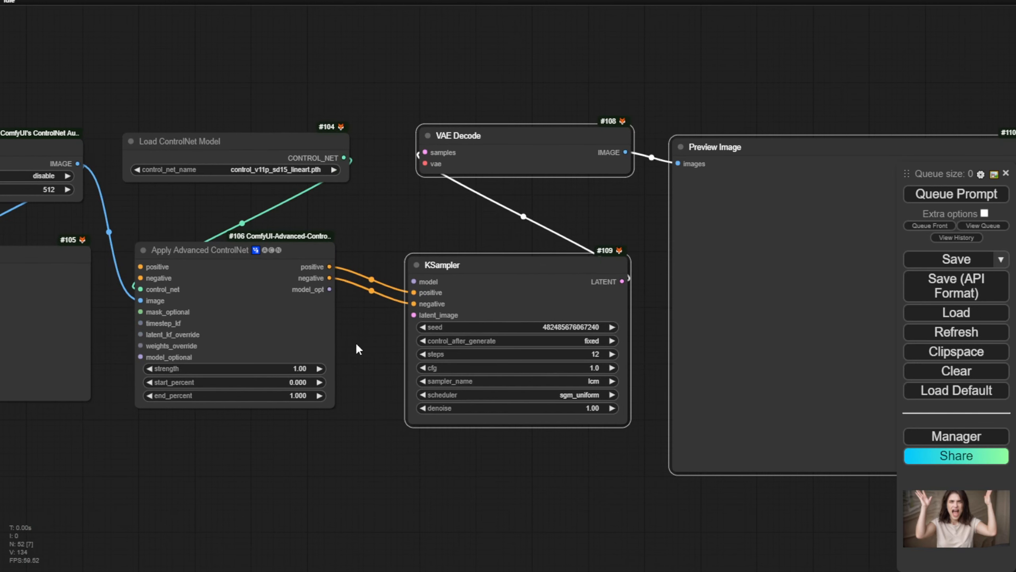
left_click_drag(356, 352, 669, 340)
scroll(669, 340, "down", 3)
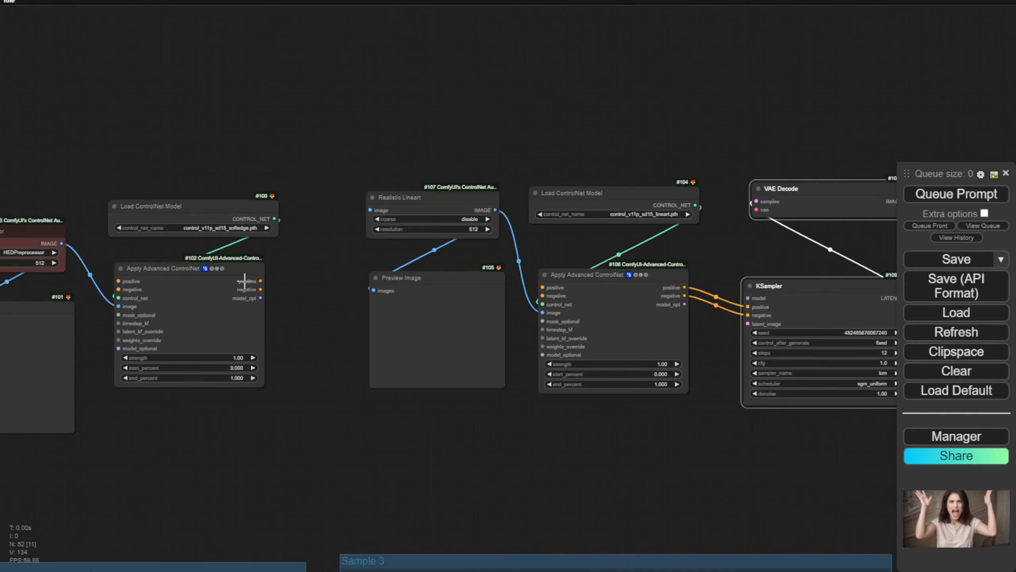
left_click_drag(260, 281, 544, 287)
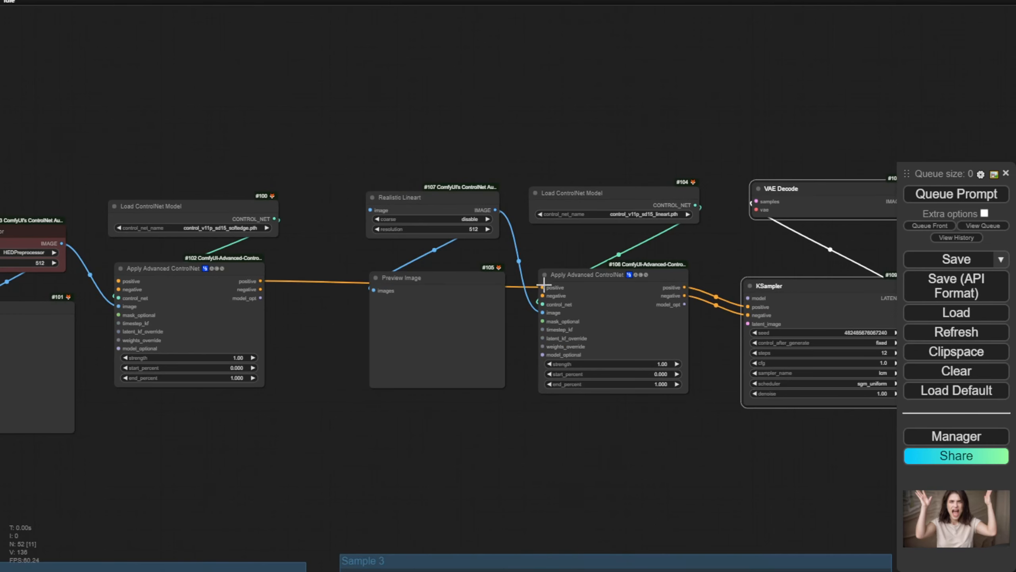
left_click_drag(260, 289, 543, 296)
Wire the stacked SoftEdge and LineArt ControlNet chain to the shared reroute nodes and queue the workflow
left_click_drag(335, 453, 602, 425)
scroll(518, 345, "up", 3)
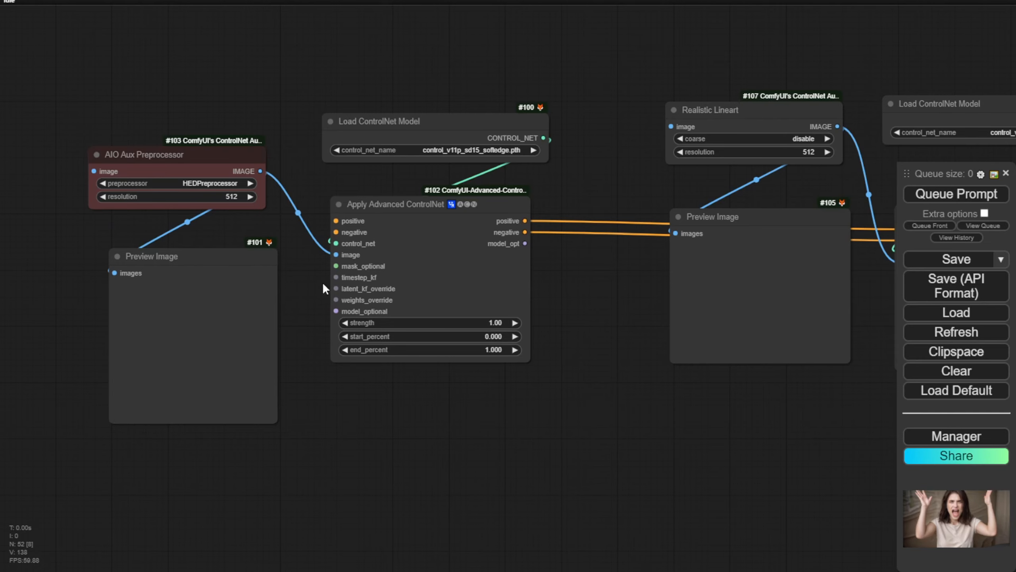
left_click_drag(375, 208, 374, 292)
scroll(345, 306, "down", 3)
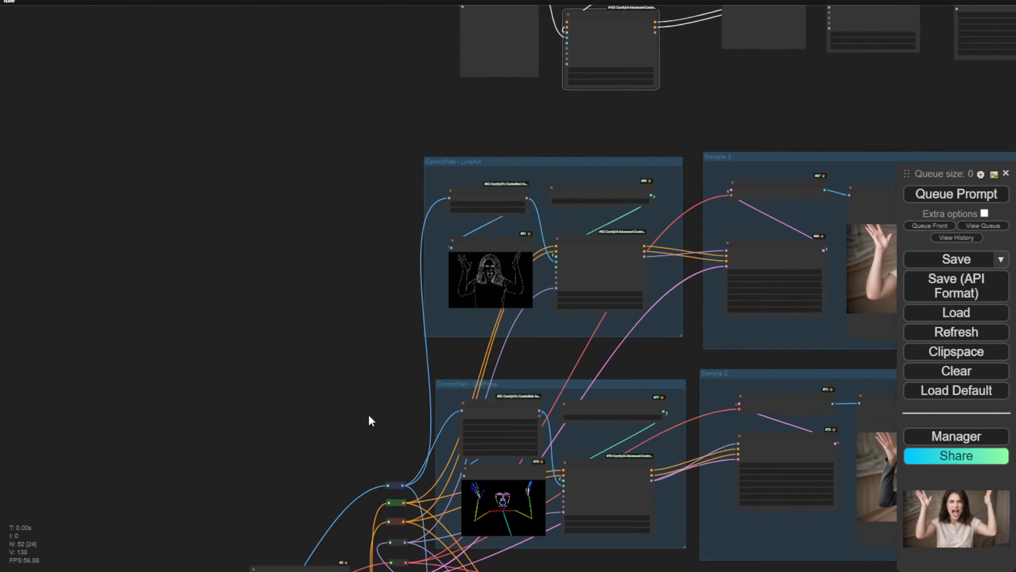
left_click(327, 82)
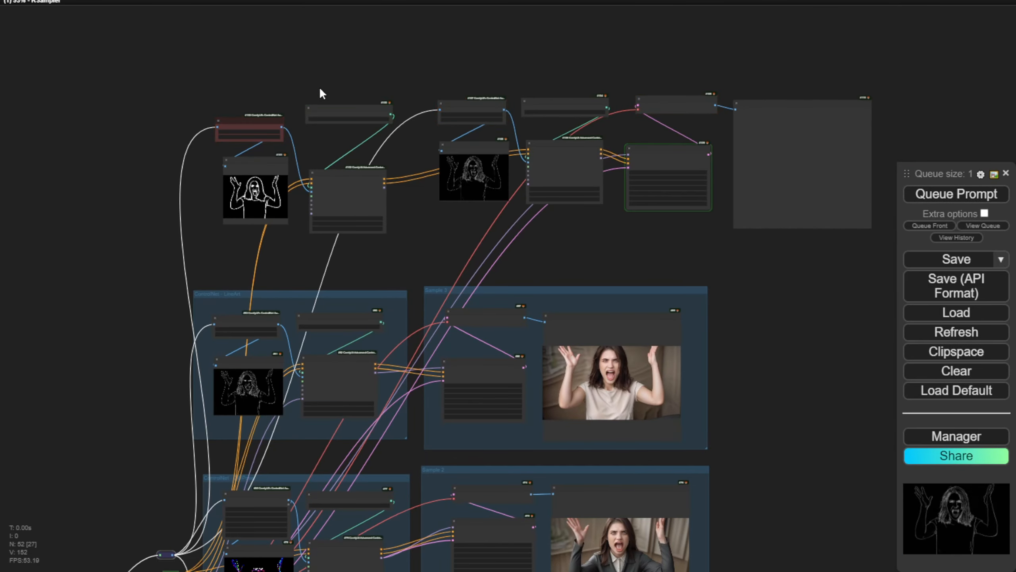
Examine the stacked chain's SoftEdge and LineArt preprocessor previews and the image generated from both ControlNets
scroll(319, 87, "up", 2)
scroll(320, 86, "up", 1)
left_click_drag(293, 102, 292, 164)
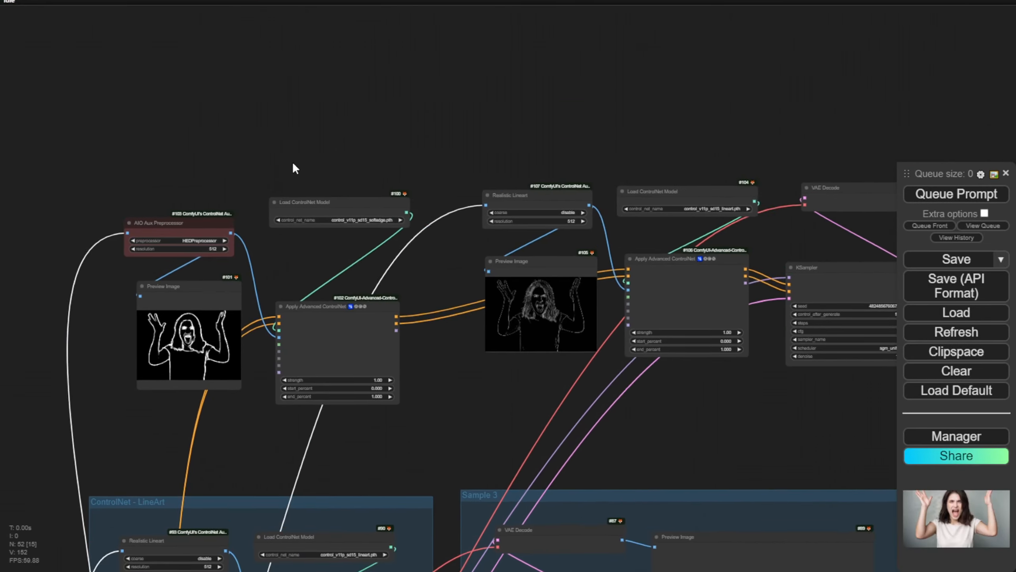
scroll(347, 247, "up", 5)
left_click_drag(461, 292, 152, 321)
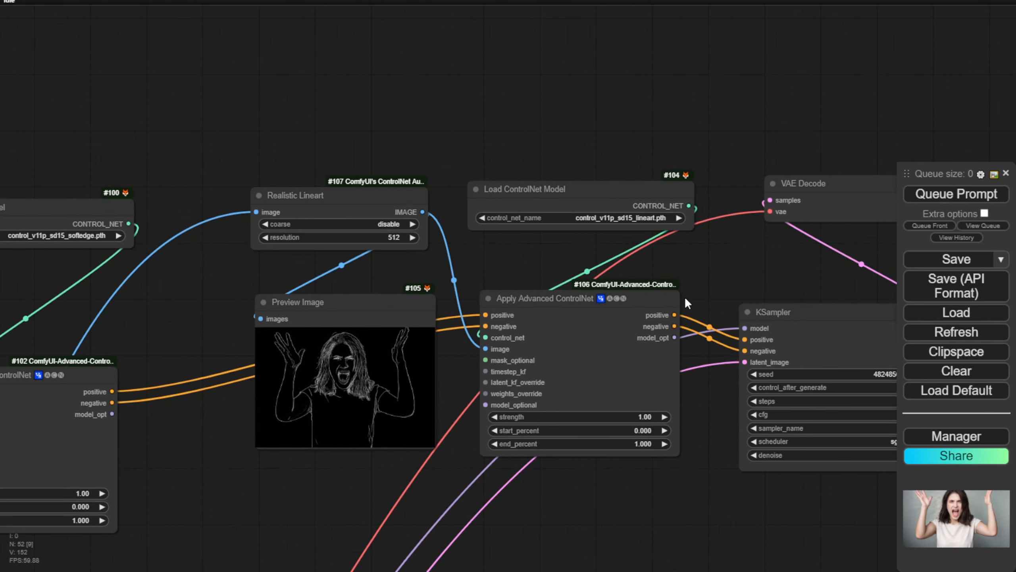
scroll(684, 296, "down", 2)
left_click_drag(726, 277, 169, 172)
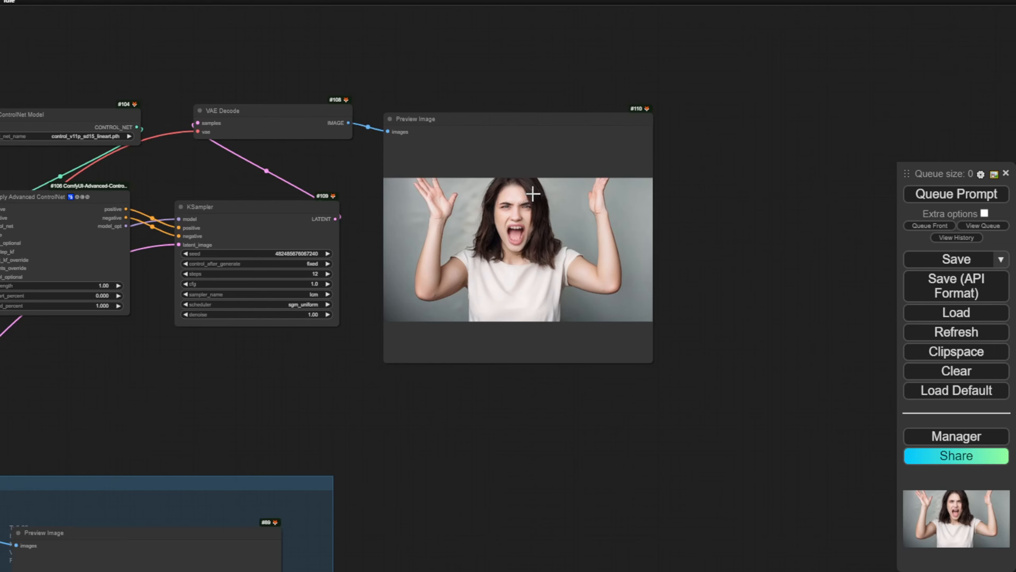
scroll(532, 303, "down", 3)
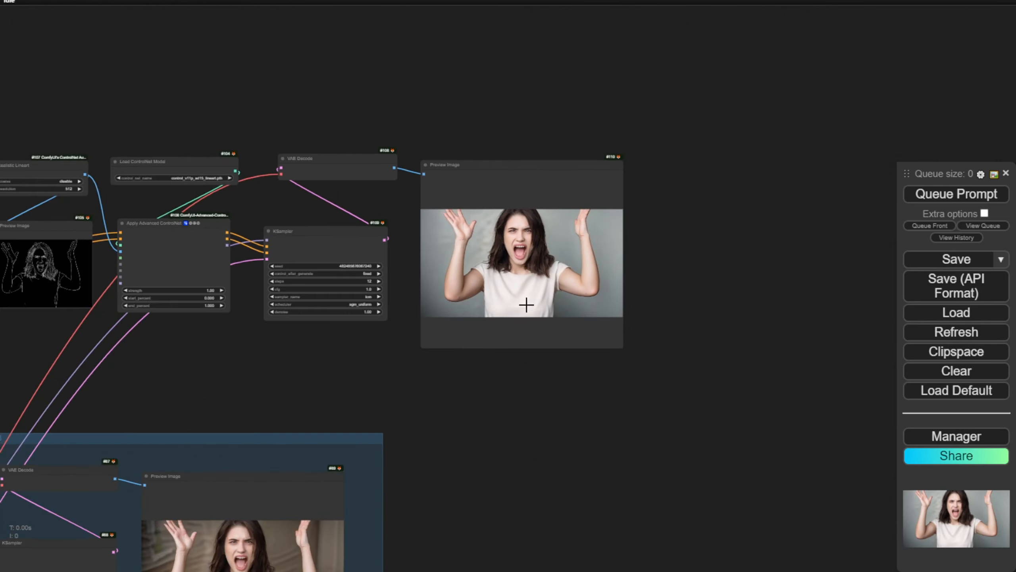
scroll(516, 267, "up", 2)
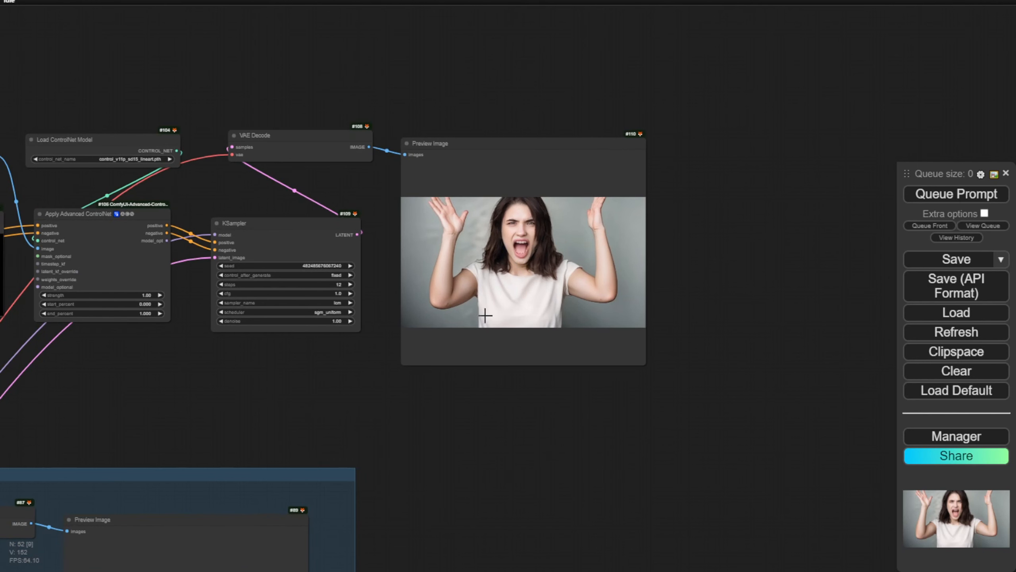
Move the stacked chain's Preview Image node beside the Sample 3 preview and compare the two facial expressions
scroll(490, 422, "down", 3)
left_click_drag(476, 470, 492, 231)
scroll(493, 240, "down", 6)
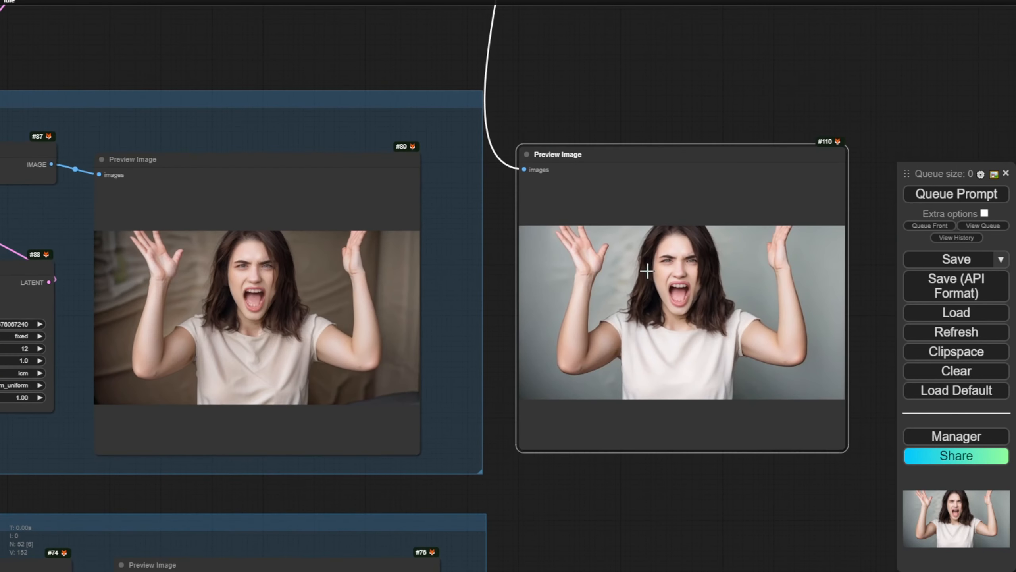
scroll(665, 281, "up", 3)
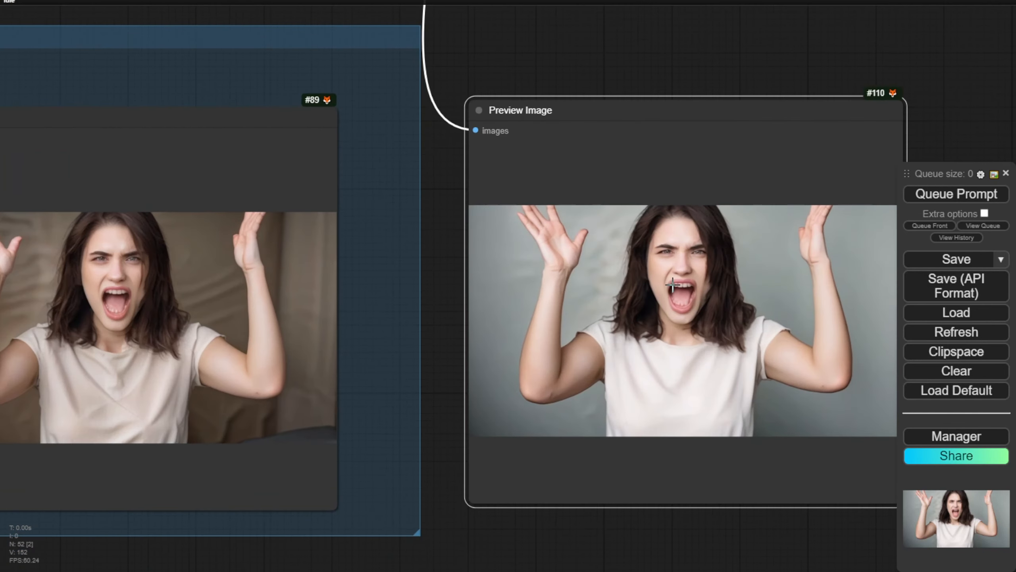
scroll(673, 284, "up", 2)
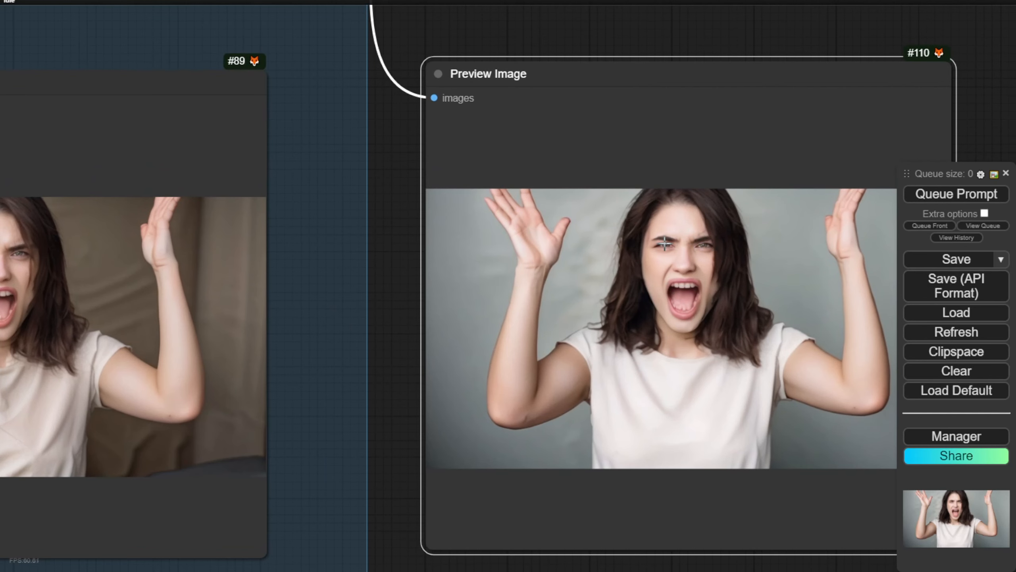
Move the stacked chain's Preview Image node beside Sample 2 and then Sample 1 to compare the generated images
scroll(668, 243, "up", 3)
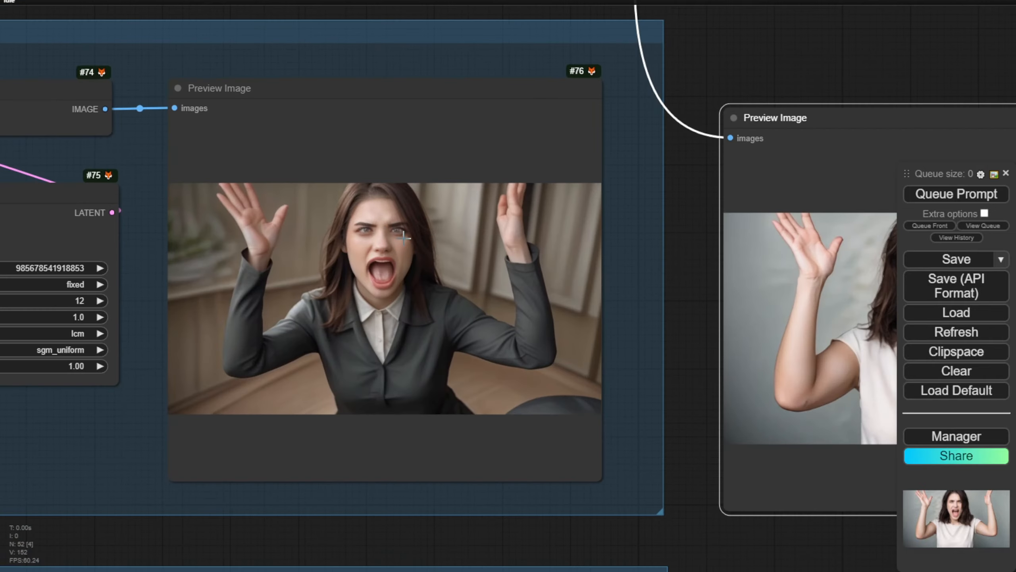
scroll(601, 314, "down", 5)
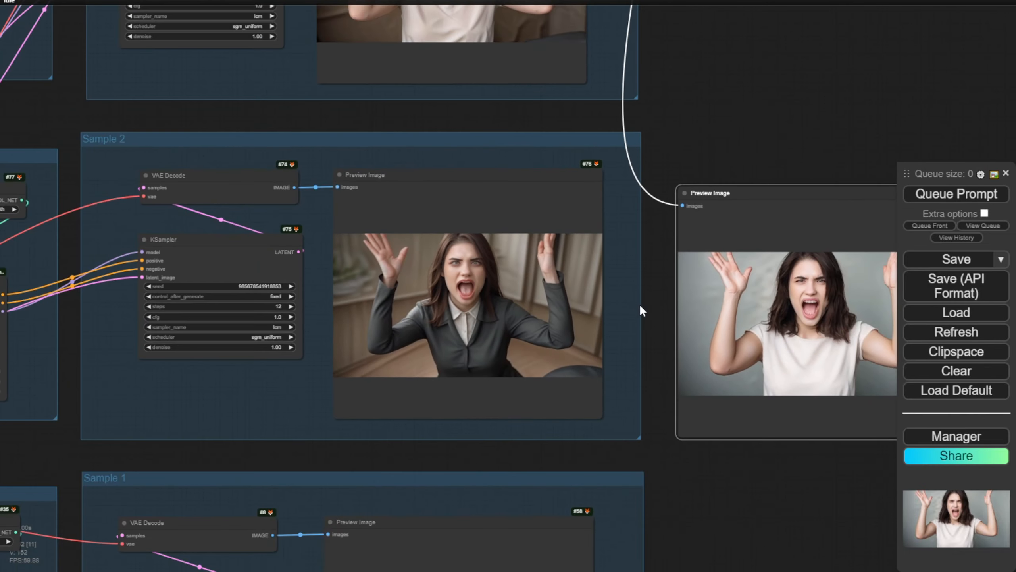
left_click_drag(639, 304, 494, 317)
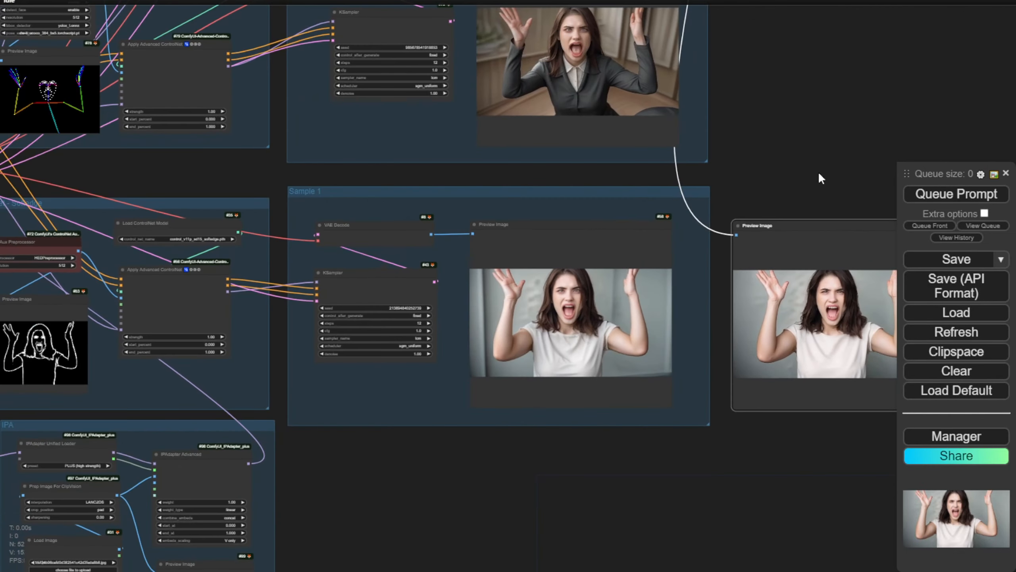
left_click_drag(305, 445, 442, 446)
scroll(173, 284, "up", 4)
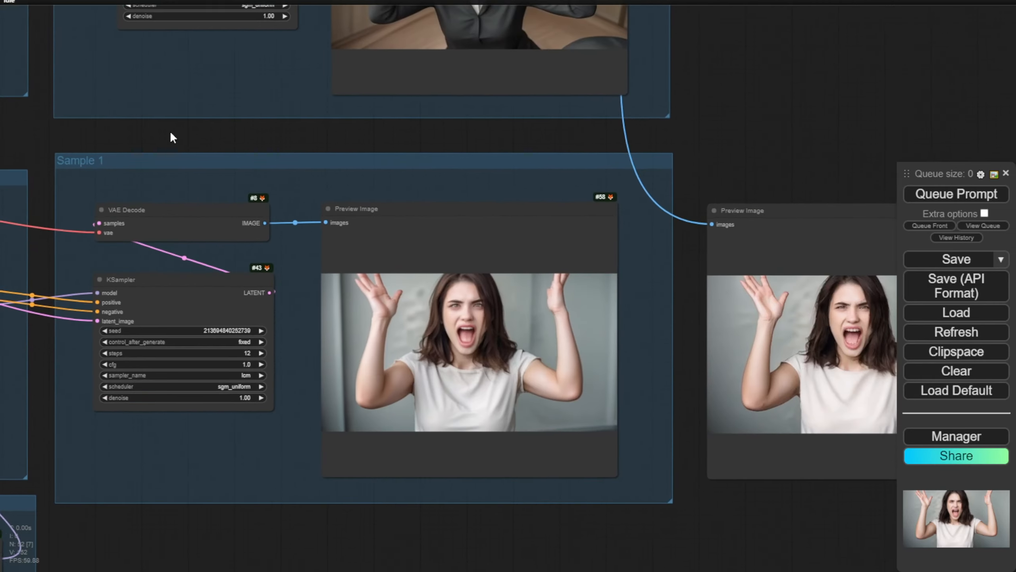
Compare the facial expression in the Sample 1 preview with the image generated by the stacked ControlNet chain
left_click_drag(170, 132, 65, 94)
scroll(335, 278, "up", 4)
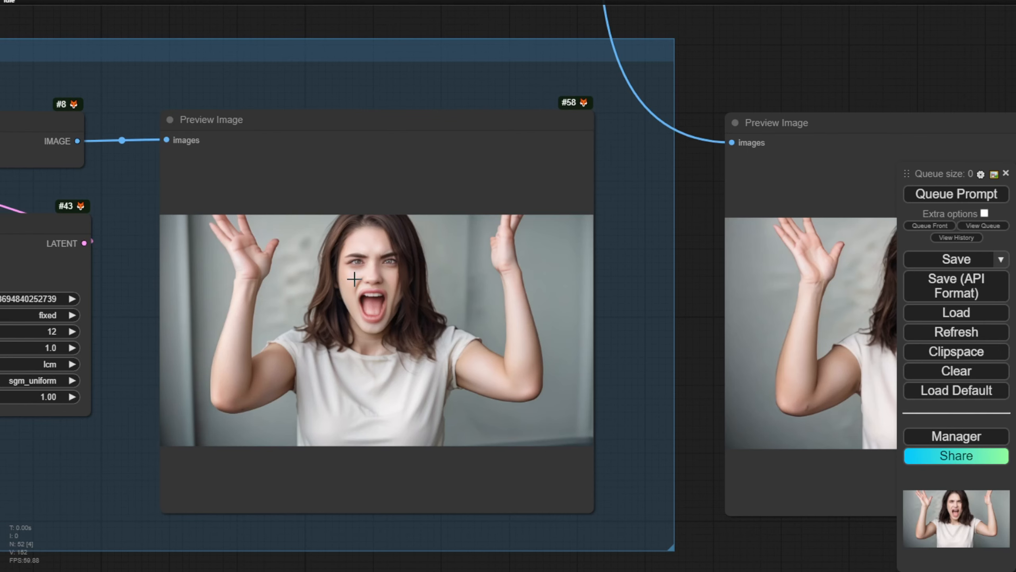
scroll(354, 279, "down", 3)
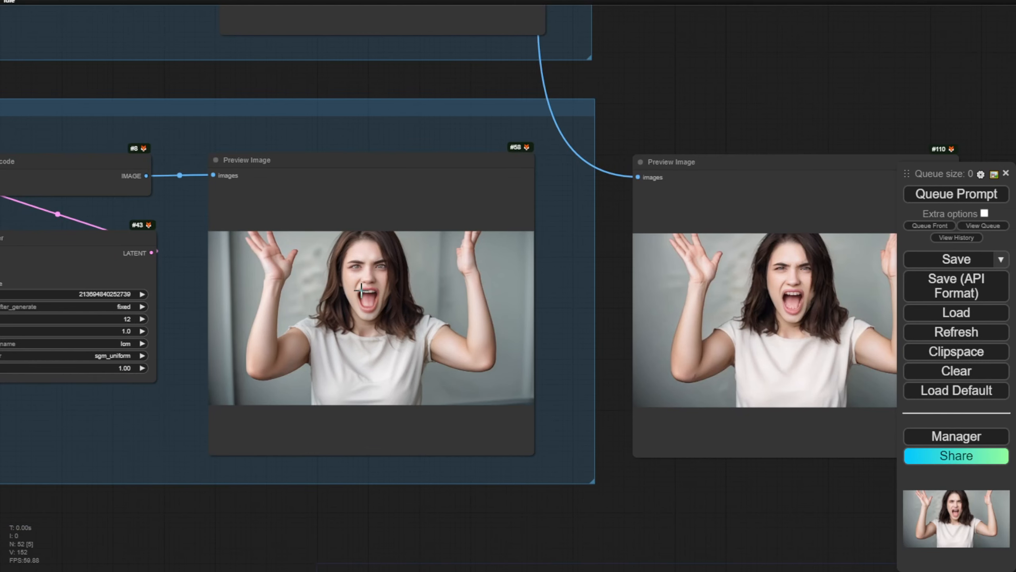
scroll(362, 292, "up", 5)
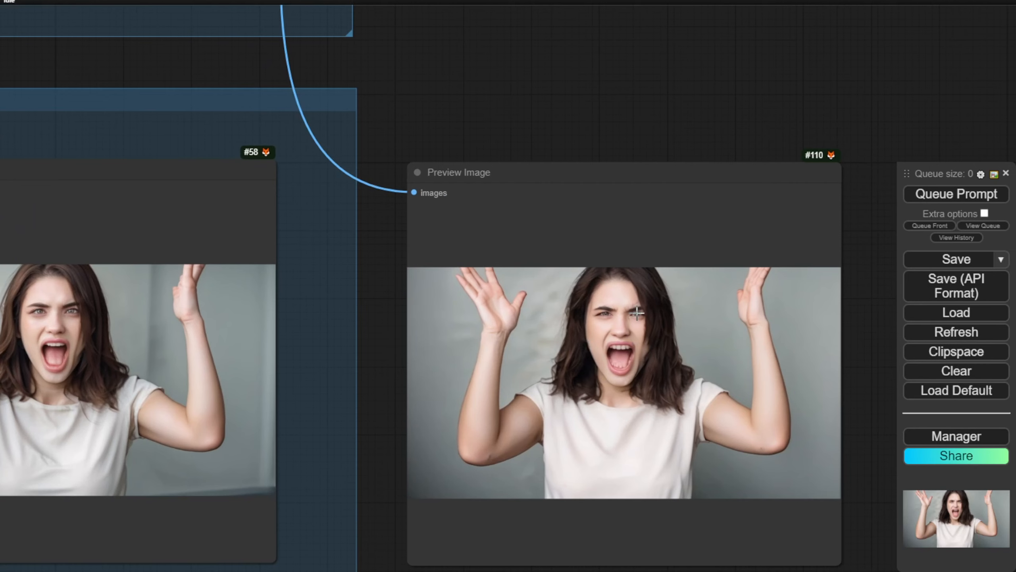
scroll(623, 357, "down", 8)
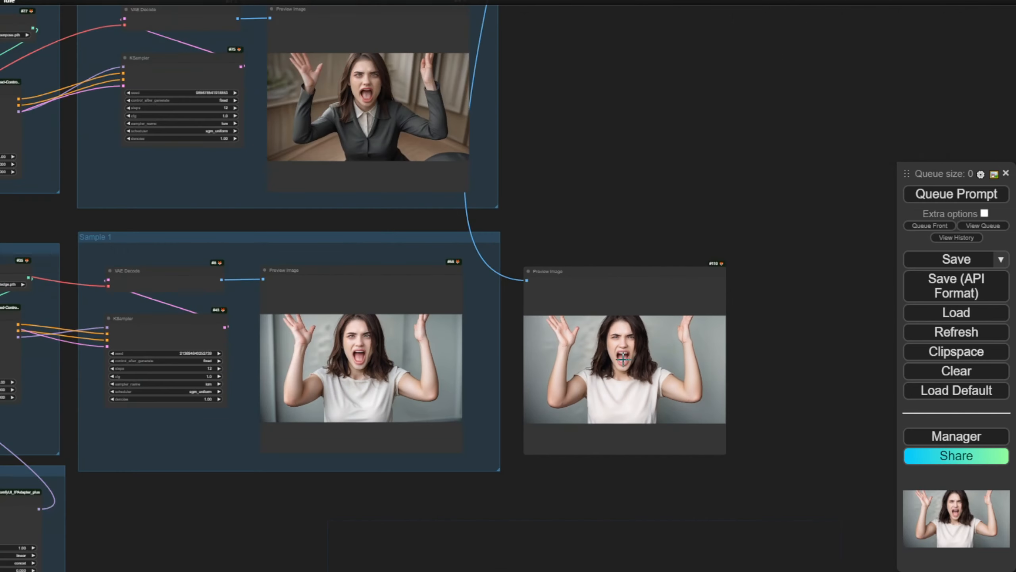
Move the stacked chain's Preview Image node below the Load Image node and compare the result with the reference photo
scroll(623, 360, "down", 3)
scroll(583, 463, "down", 3)
left_click_drag(521, 497, 789, 411)
left_click_drag(864, 251, 158, 400)
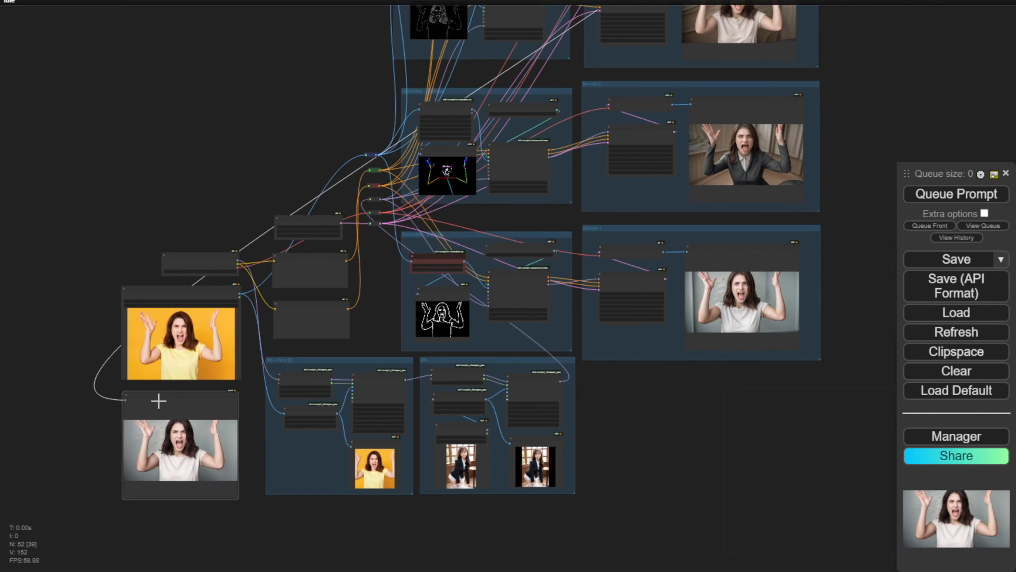
left_click_drag(72, 359, 148, 333)
scroll(164, 327, "up", 9)
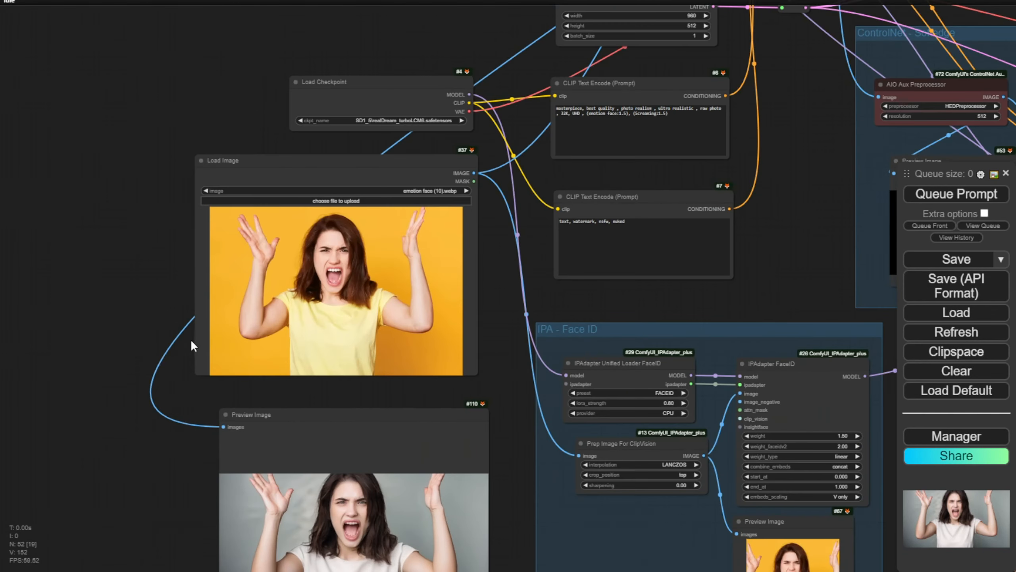
left_click_drag(156, 413, 197, 351)
scroll(197, 349, "up", 3)
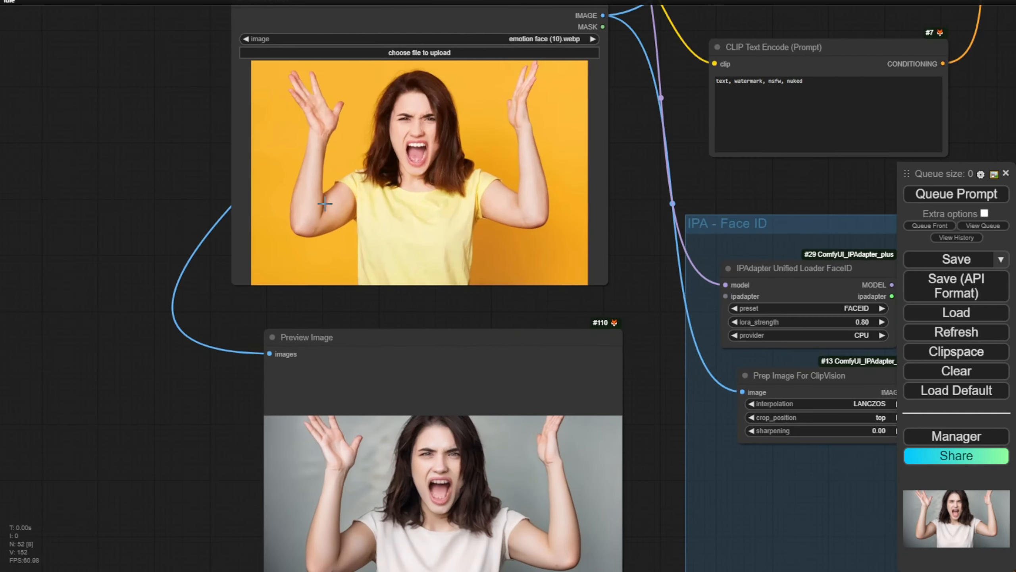
Return the stacked chain's Preview Image node to the end of its chain, aligned beside the VAE Decode node
scroll(272, 525, "down", 10)
left_click_drag(277, 518, 819, 67)
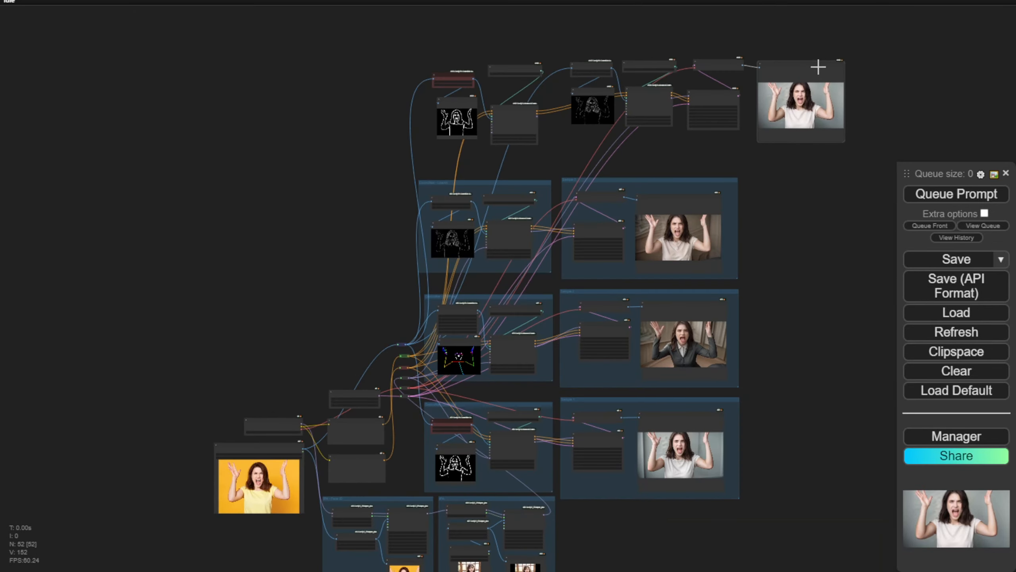
scroll(820, 120, "up", 5)
left_click_drag(779, 128, 679, 416)
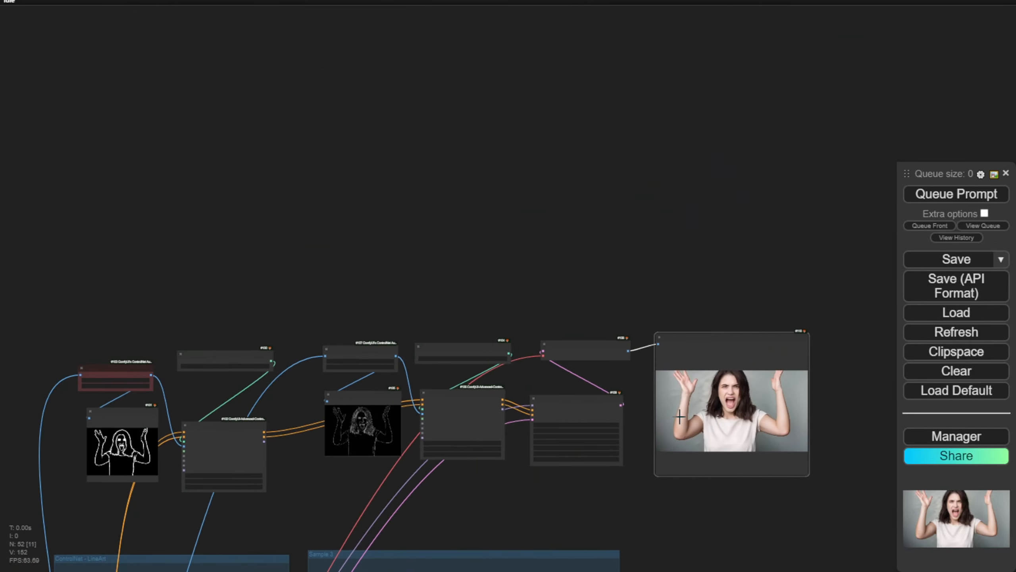
scroll(679, 417, "up", 8)
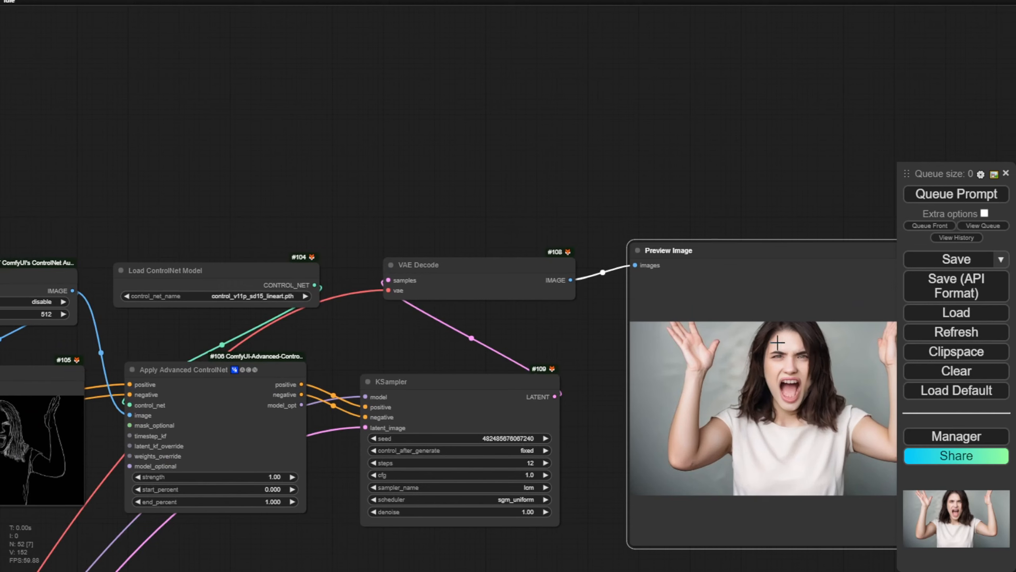
left_click_drag(771, 251, 768, 266)
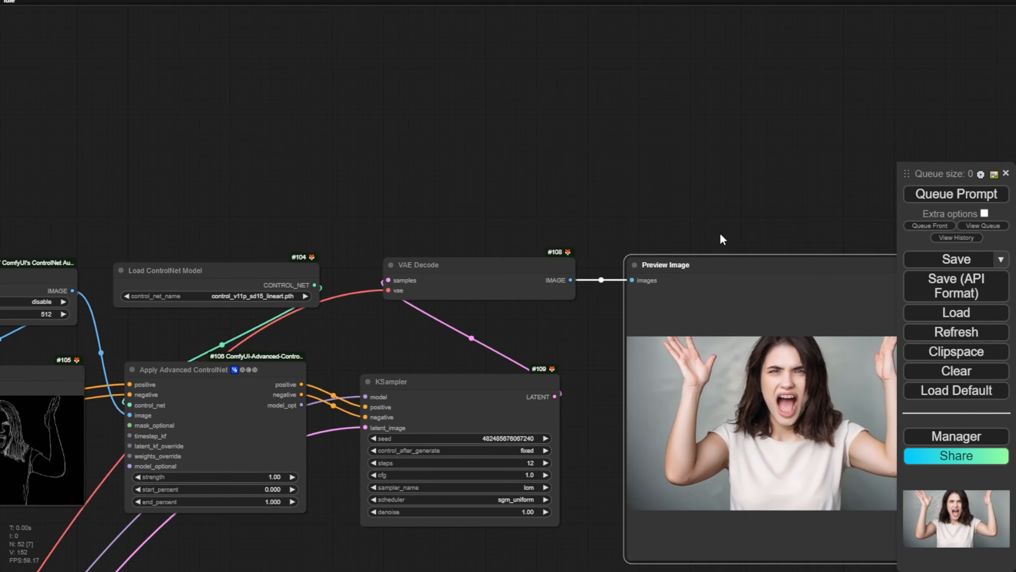
left_click_drag(721, 235, 446, 155)
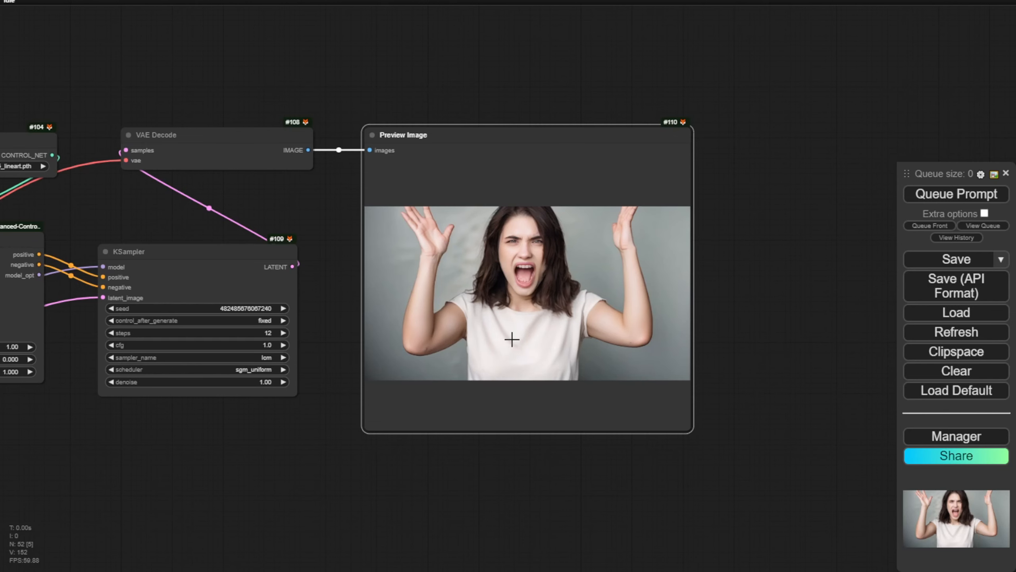
In the CN Softedge + Lineart group, move the SoftEdge Apply Advanced ControlNet node up, level with the LineArt one
scroll(512, 339, "down", 10)
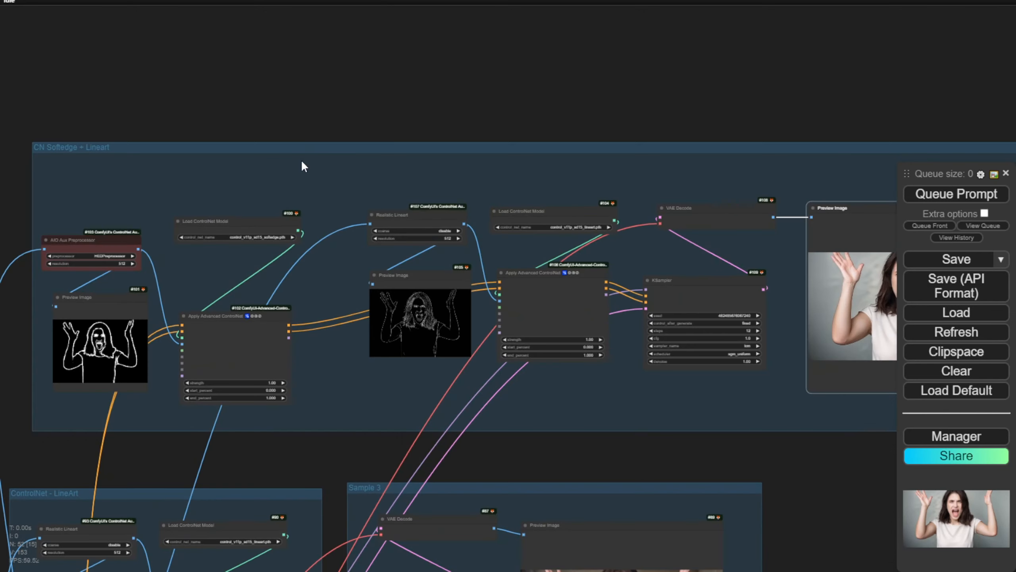
left_click_drag(301, 159, 256, 154)
scroll(379, 101, "up", 1)
left_click_drag(381, 108, 599, 51)
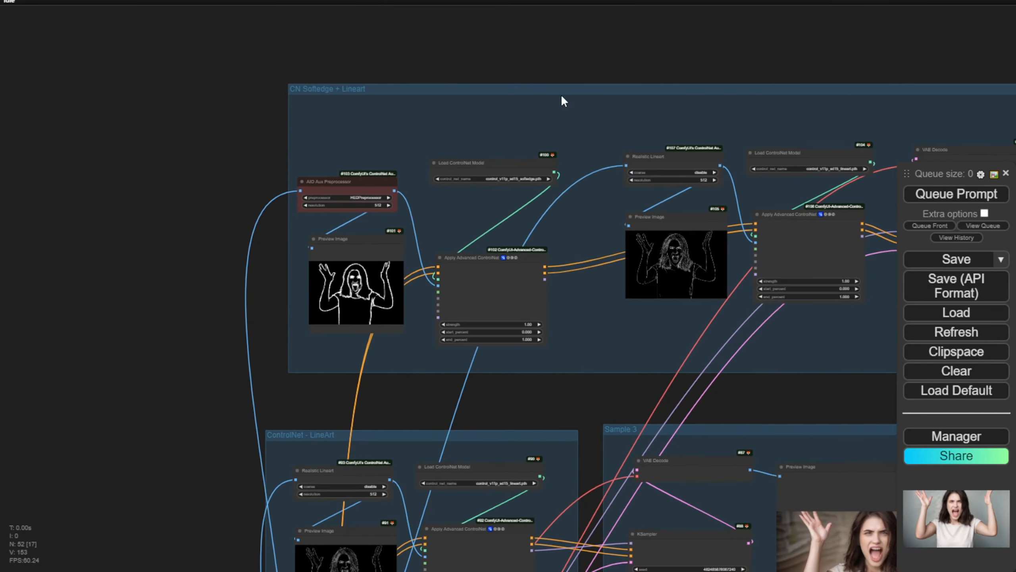
left_click_drag(560, 94, 383, 97)
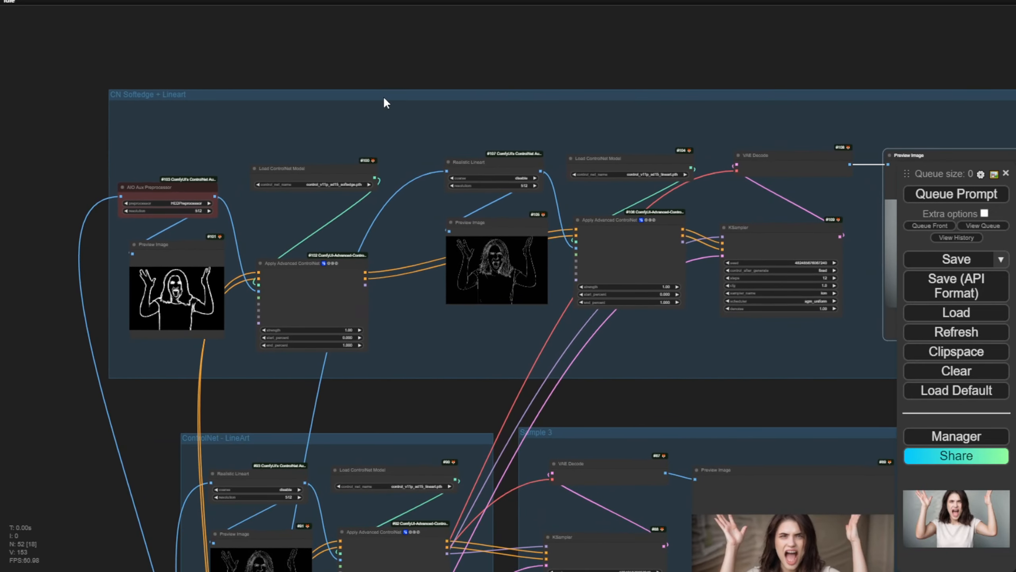
scroll(404, 97, "down", 4)
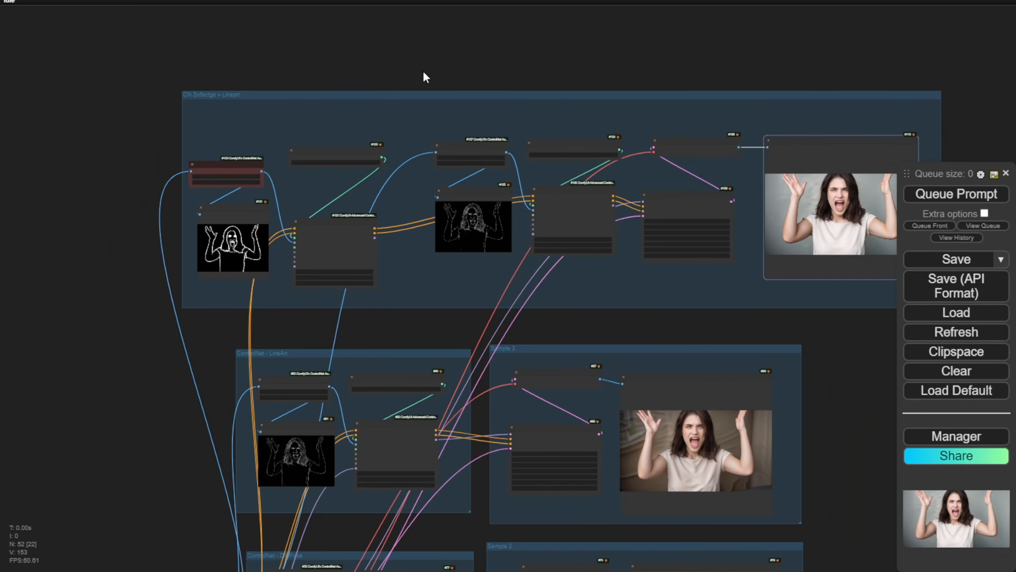
left_click_drag(426, 73, 361, 152)
scroll(264, 258, "up", 4)
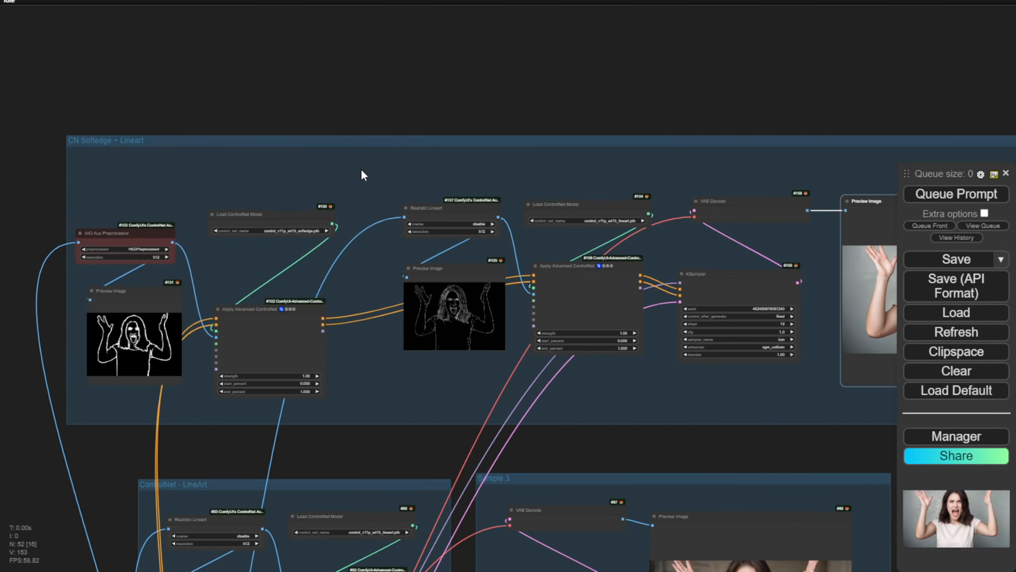
left_click_drag(289, 314, 288, 274)
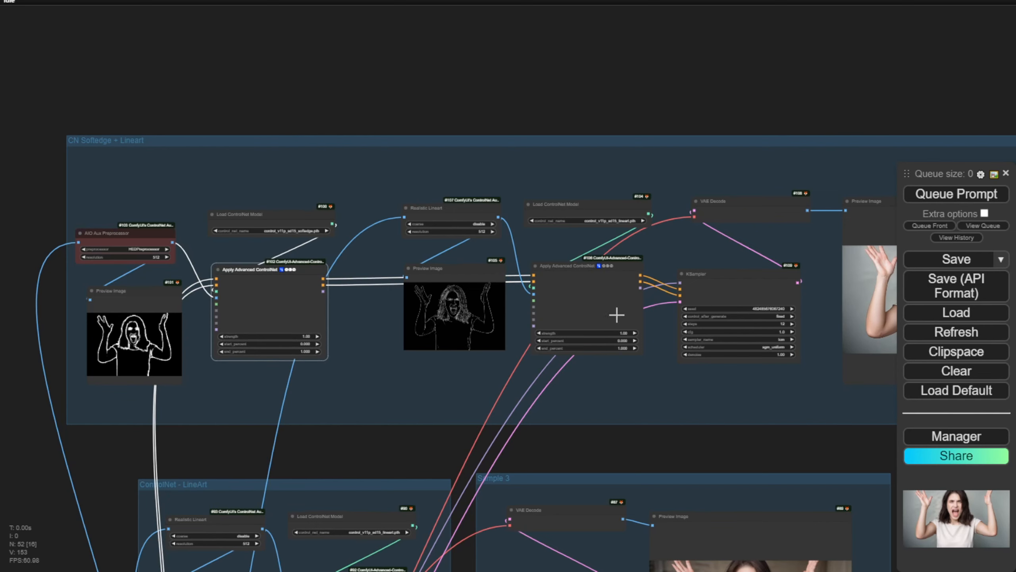
Examine the CN Softedge + Lineart group's sampler settings, final preview image and chain of ControlNet nodes
left_click_drag(681, 391, 452, 399)
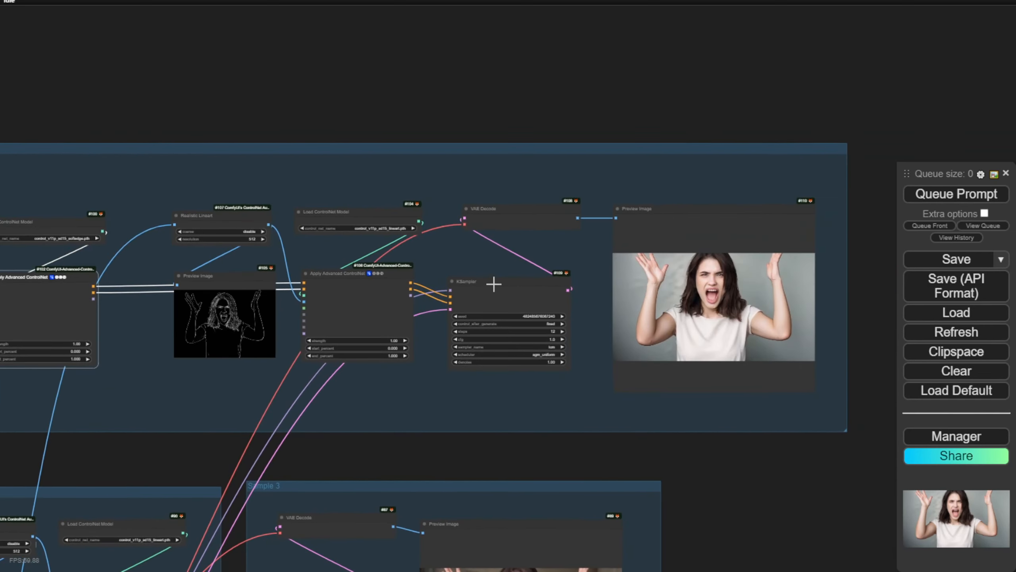
scroll(494, 284, "up", 1)
scroll(494, 284, "up", 3)
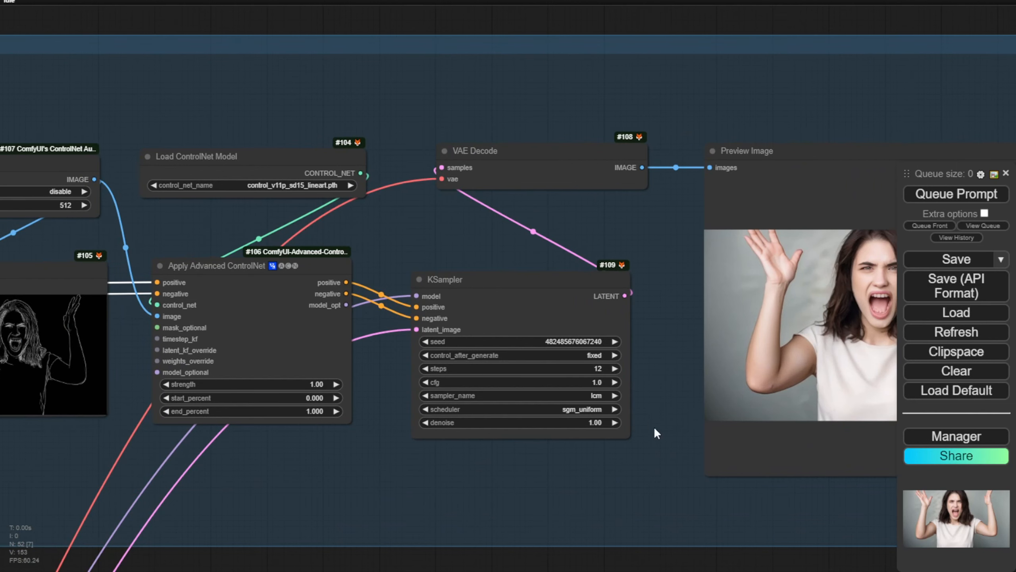
scroll(643, 433, "down", 1)
left_click_drag(642, 432, 374, 408)
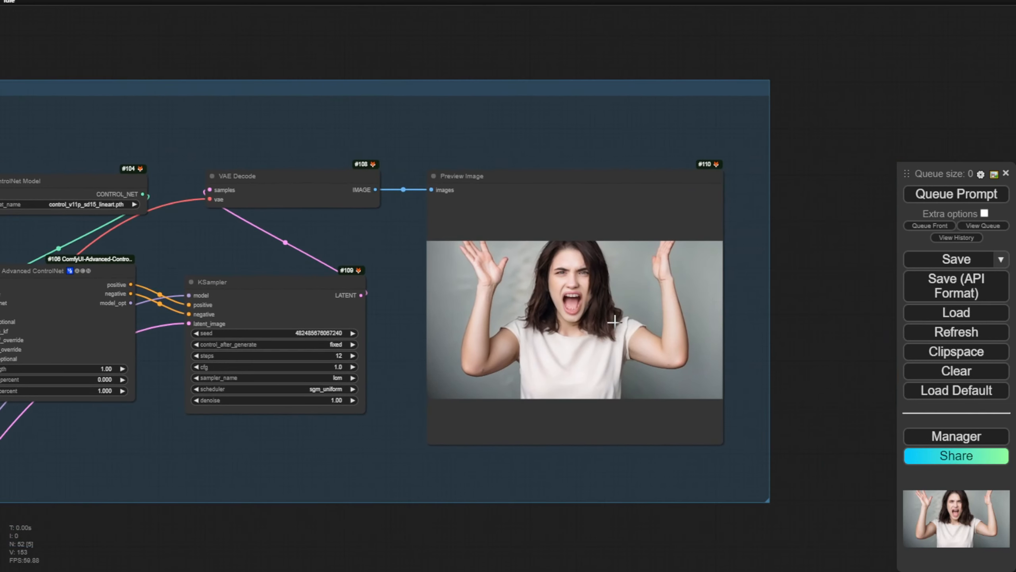
scroll(599, 391, "up", 4)
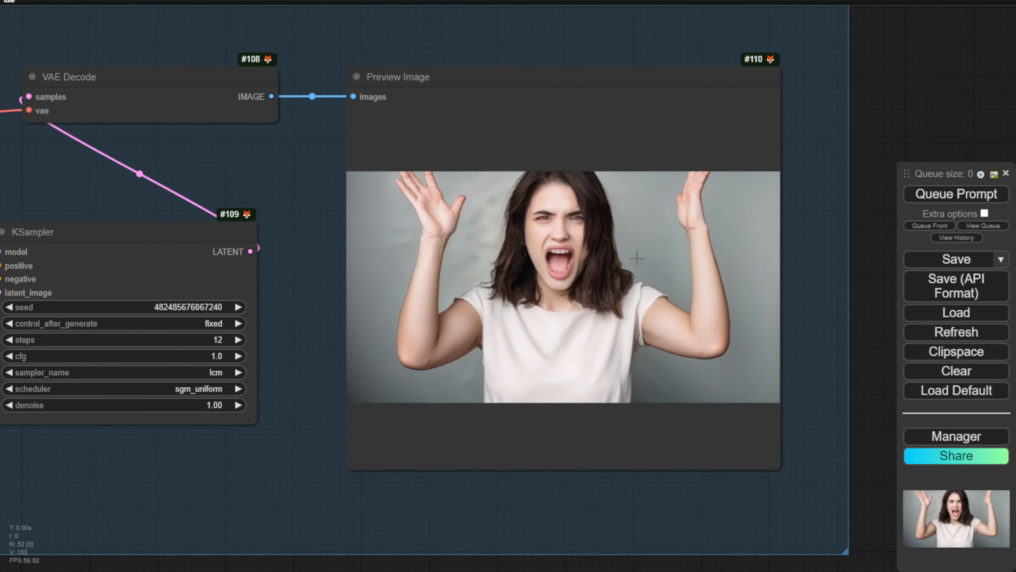
scroll(757, 442, "down", 6)
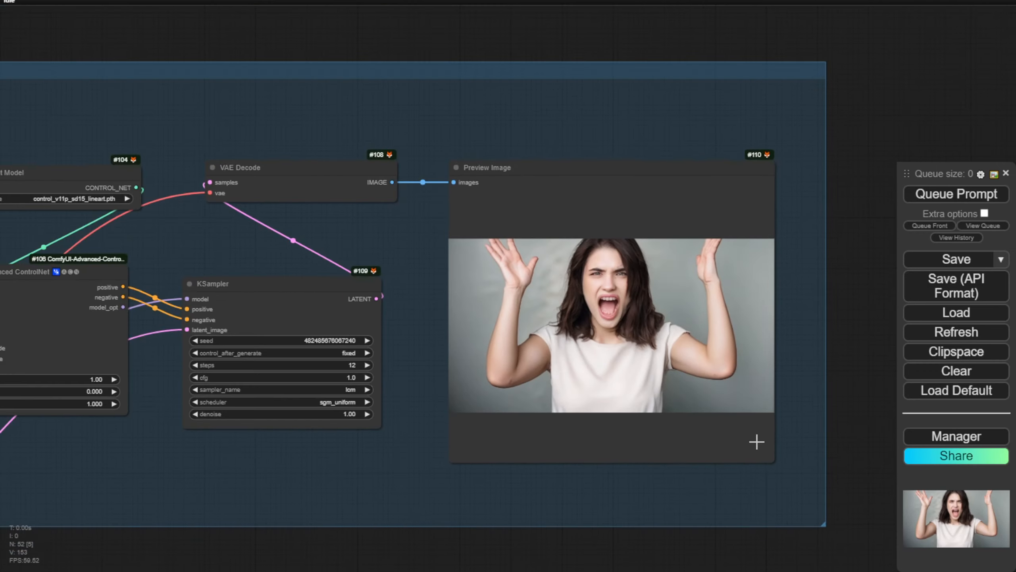
scroll(756, 442, "down", 3)
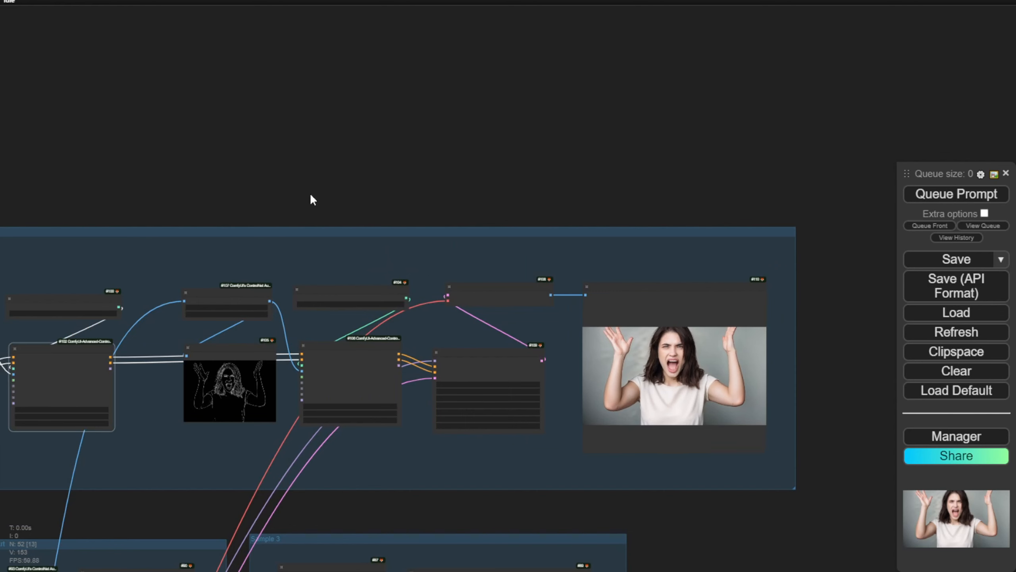
left_click_drag(344, 177, 465, 101)
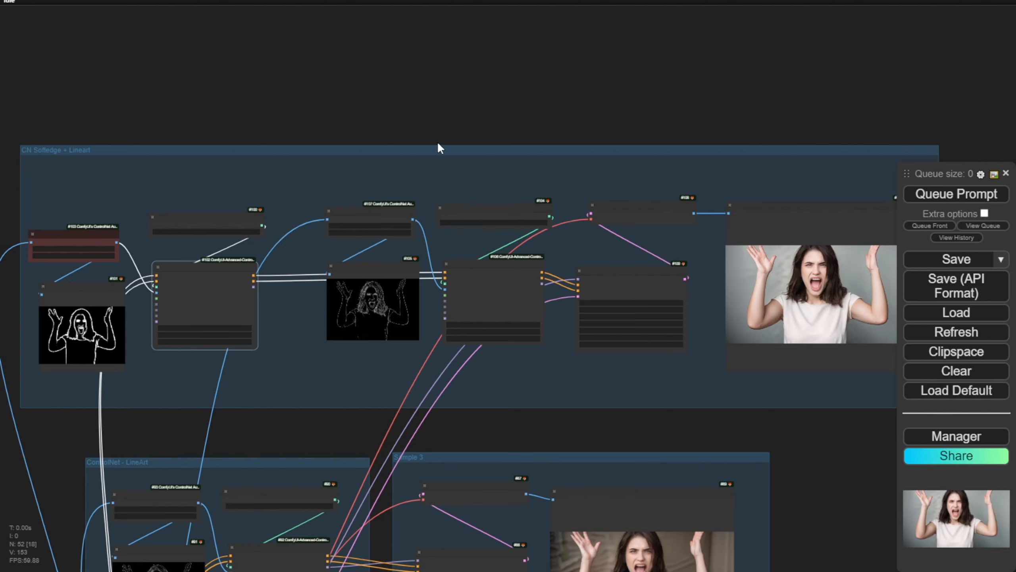
scroll(447, 359, "down", 2)
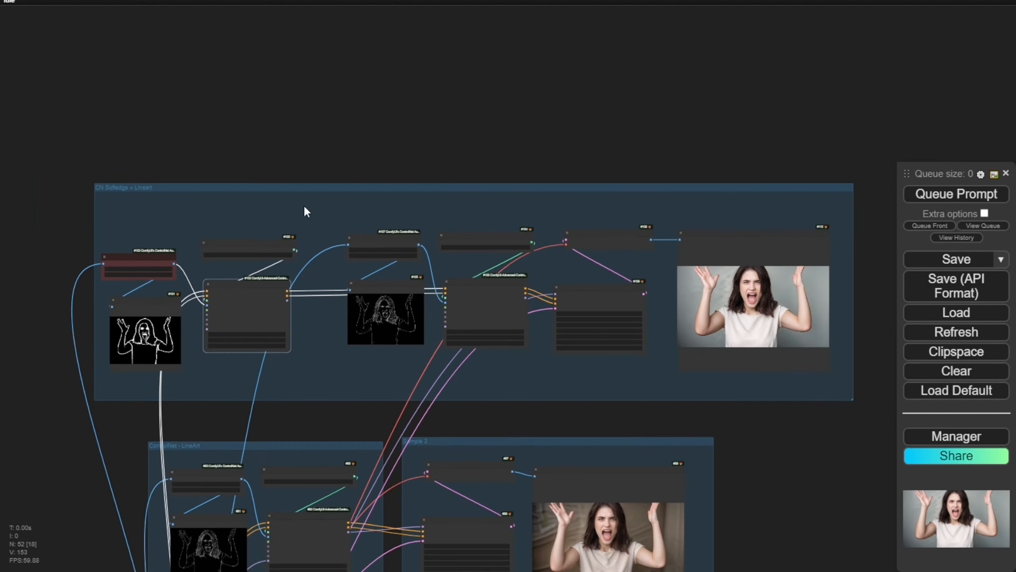
scroll(532, 323, "up", 3)
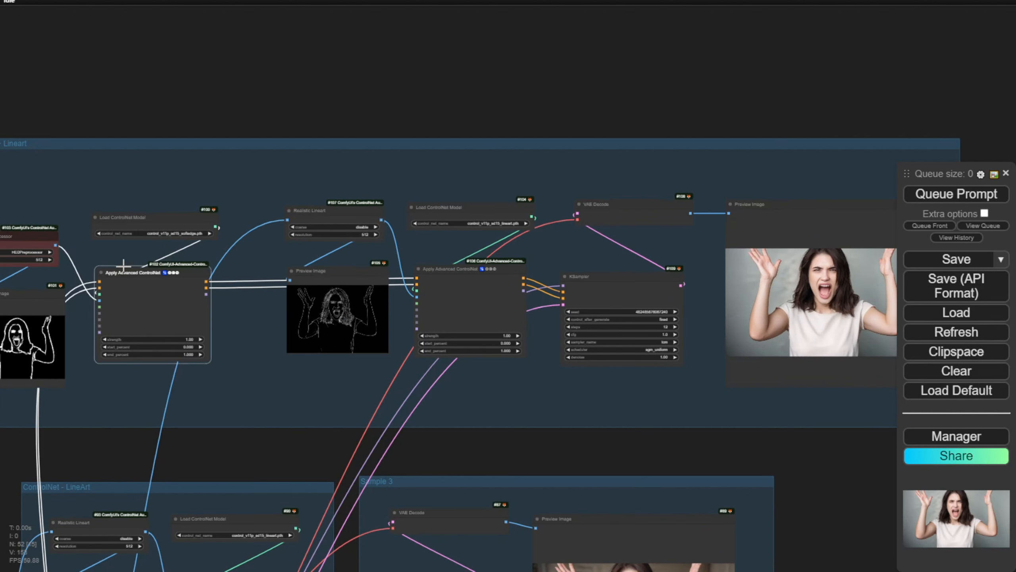
scroll(154, 245, "up", 3)
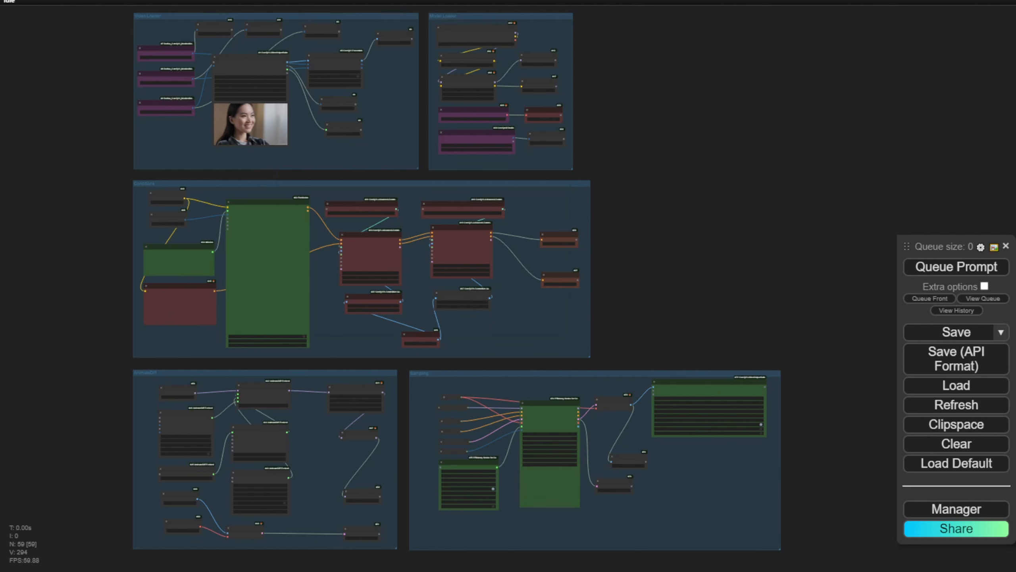
Examine the AnimateDiff video workflow's Video Loader, Model Loader, Conditions, AnimateDiff and Sampling groups
scroll(145, 53, "up", 5)
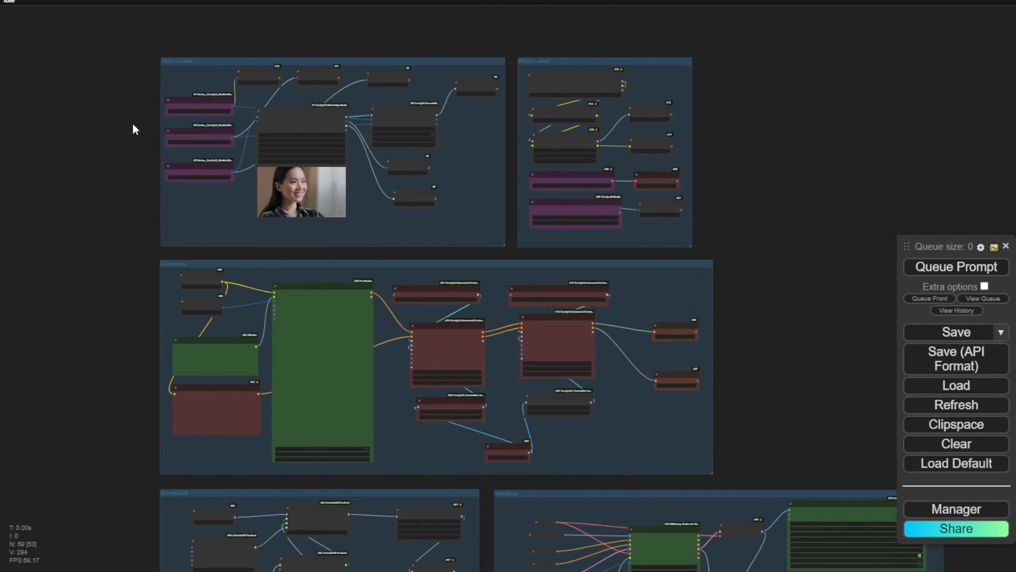
scroll(135, 140, "up", 1)
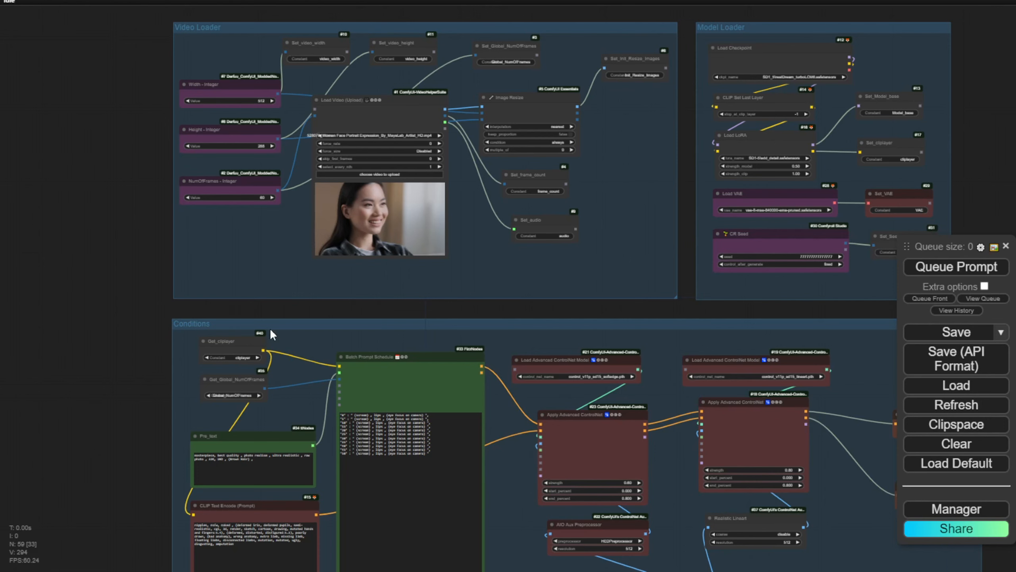
scroll(716, 148, "up", 3)
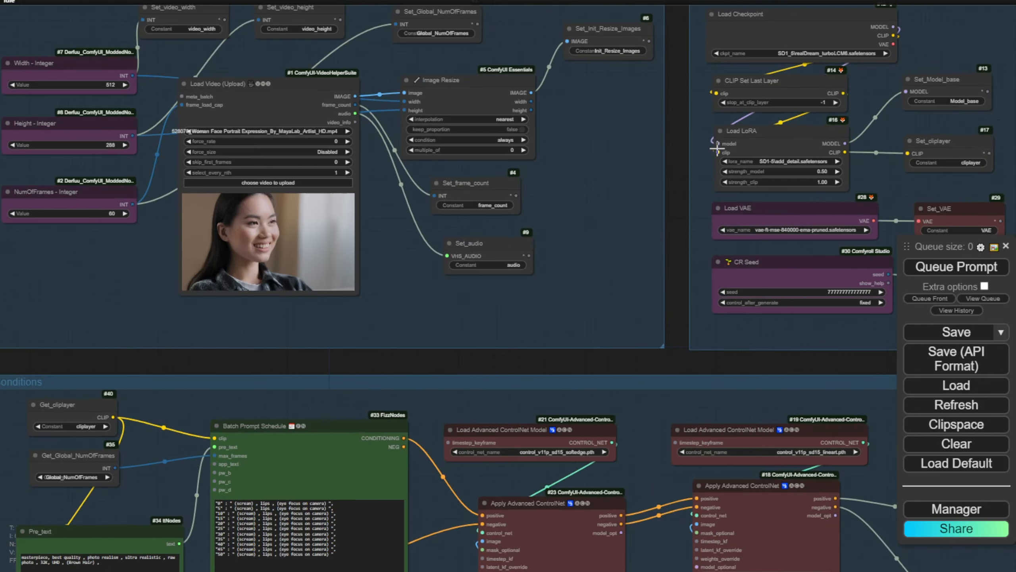
scroll(117, 296, "down", 3)
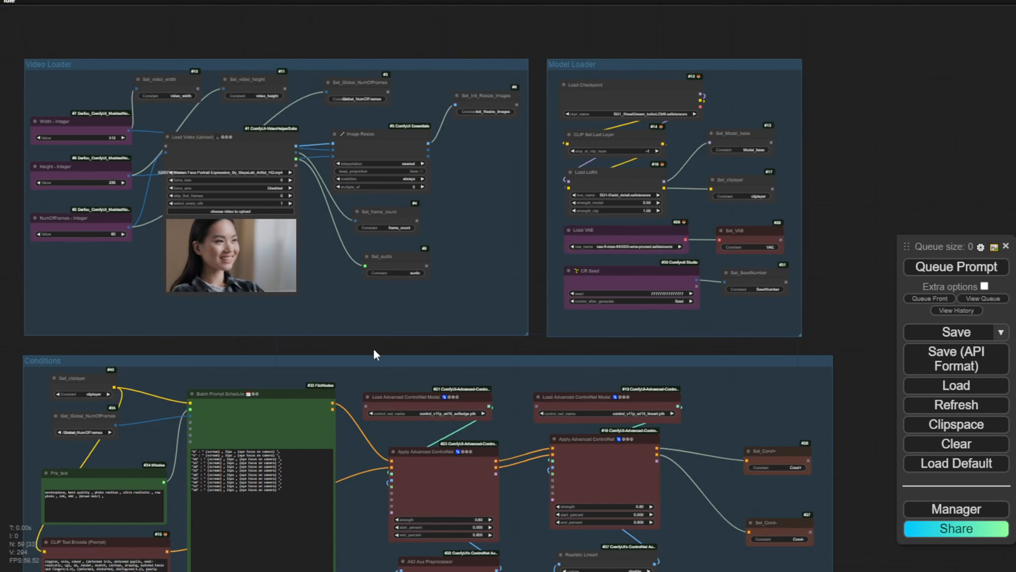
left_click_drag(373, 348, 473, 0)
left_click_drag(111, 333, 73, 208)
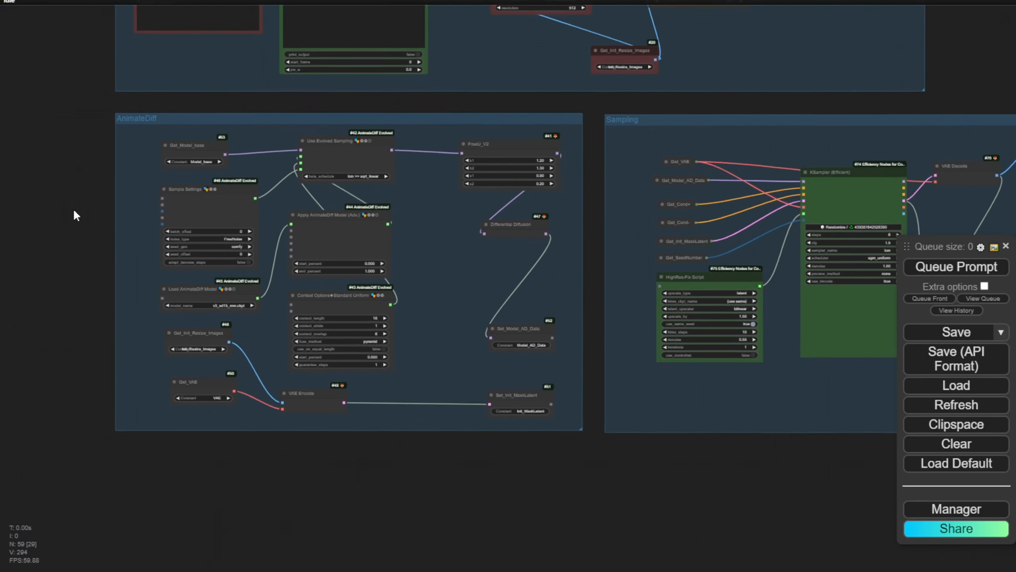
scroll(182, 228, "up", 2)
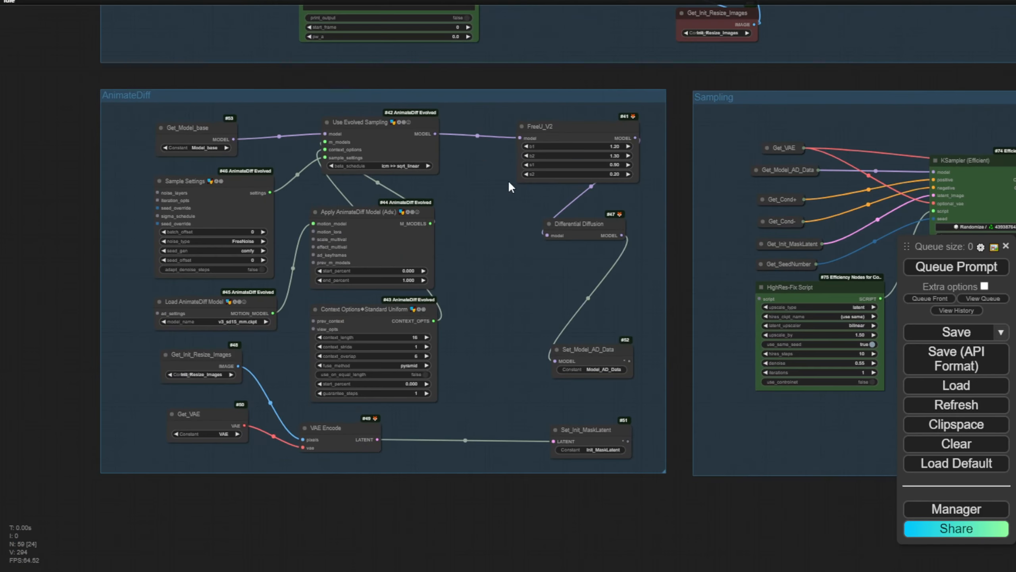
scroll(348, 444, "down", 3)
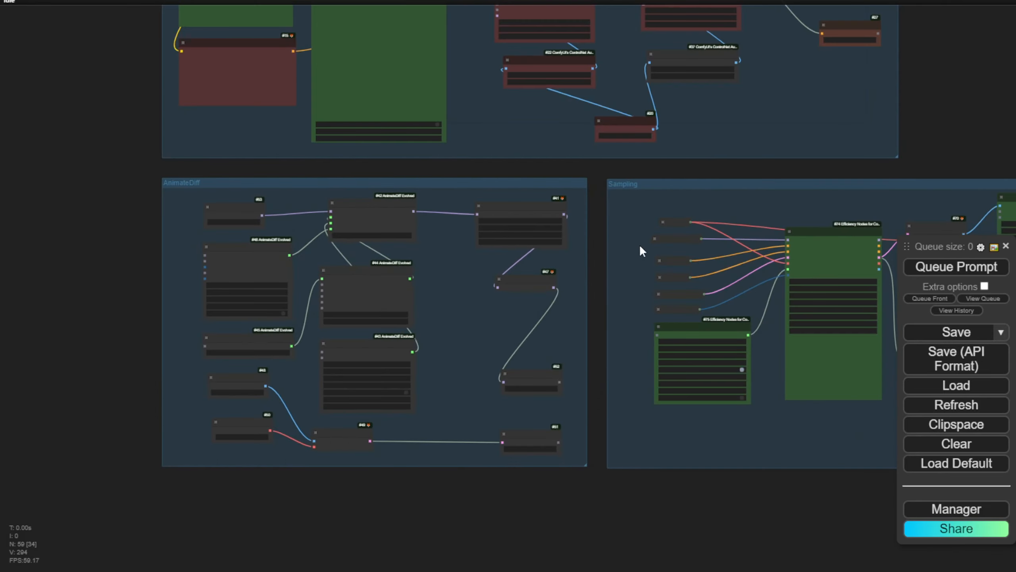
left_click_drag(131, 117, 91, 356)
scroll(88, 354, "down", 3)
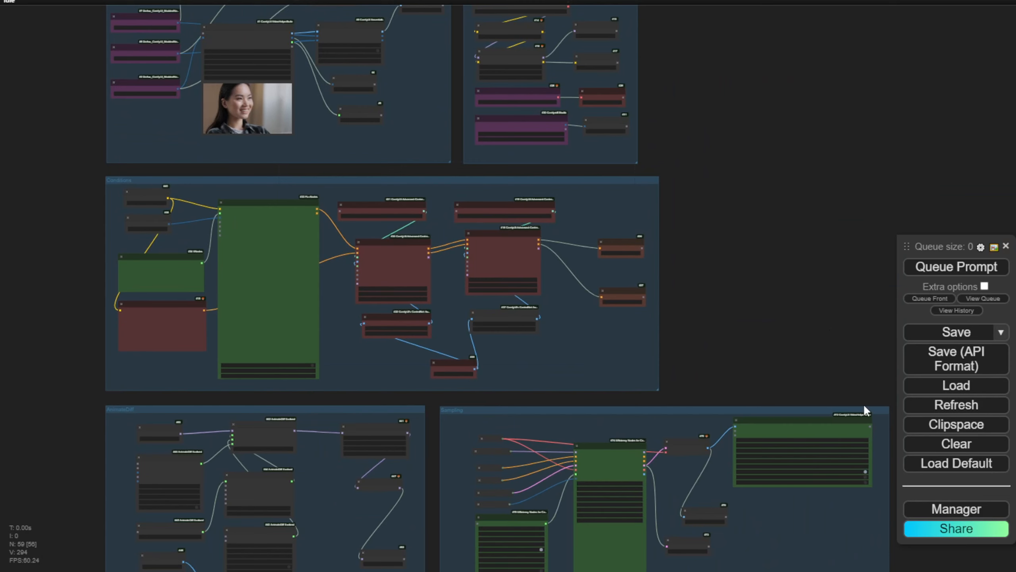
left_click_drag(864, 403, 579, 188)
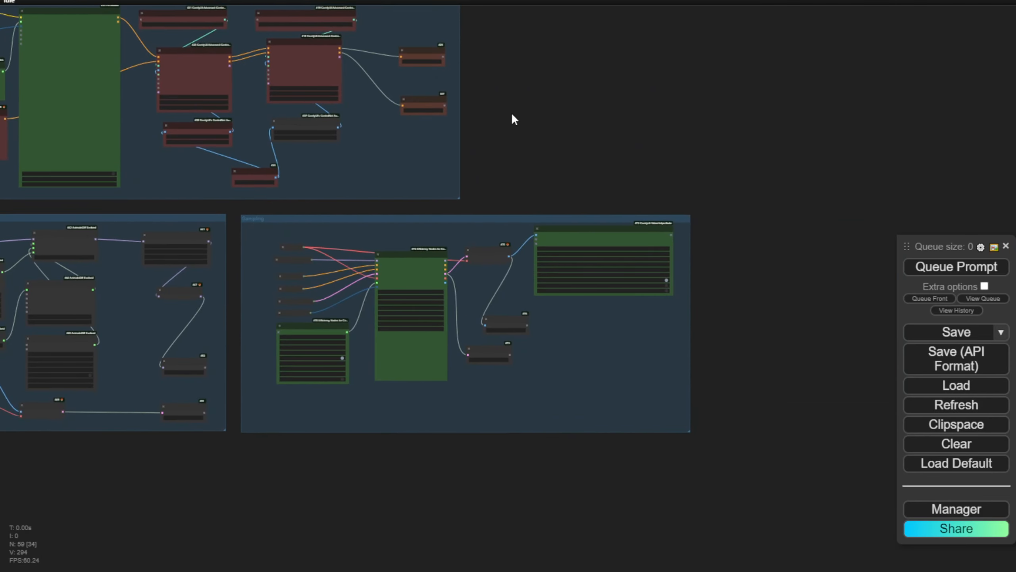
left_click_drag(512, 113, 772, 482)
scroll(428, 387, "up", 2)
scroll(382, 346, "up", 4)
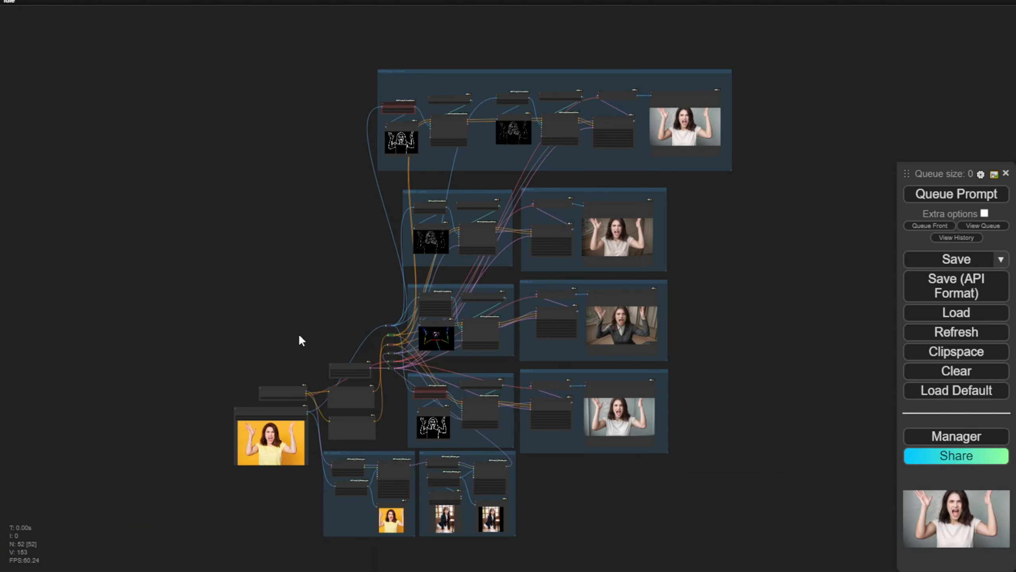
Switch to the image workflow and review its reference photo, IPAdapter nodes and ControlNet comparison groups
left_click_drag(300, 340, 239, 140)
scroll(240, 205, "up", 4)
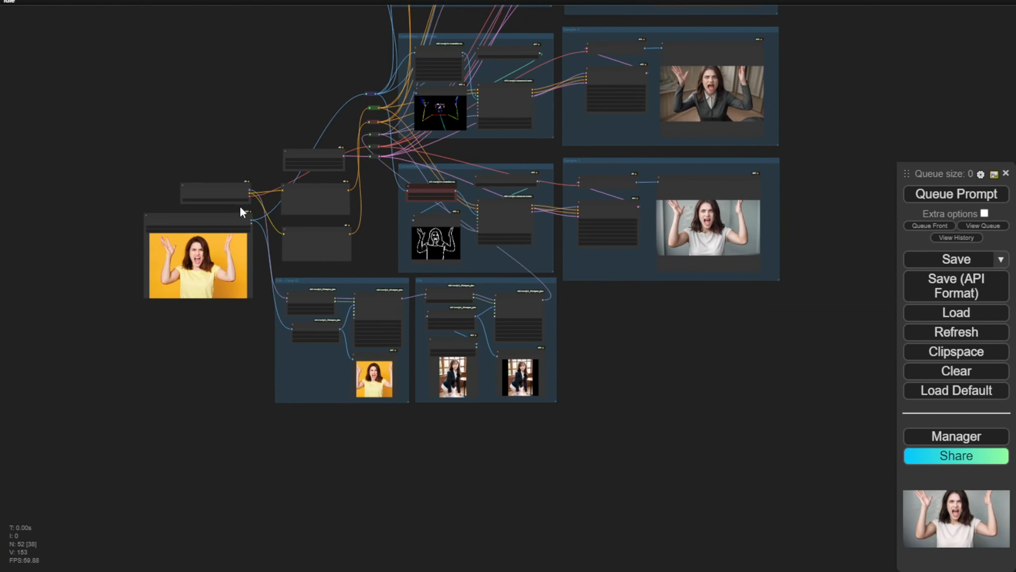
scroll(240, 205, "up", 3)
left_click_drag(436, 220, 352, 349)
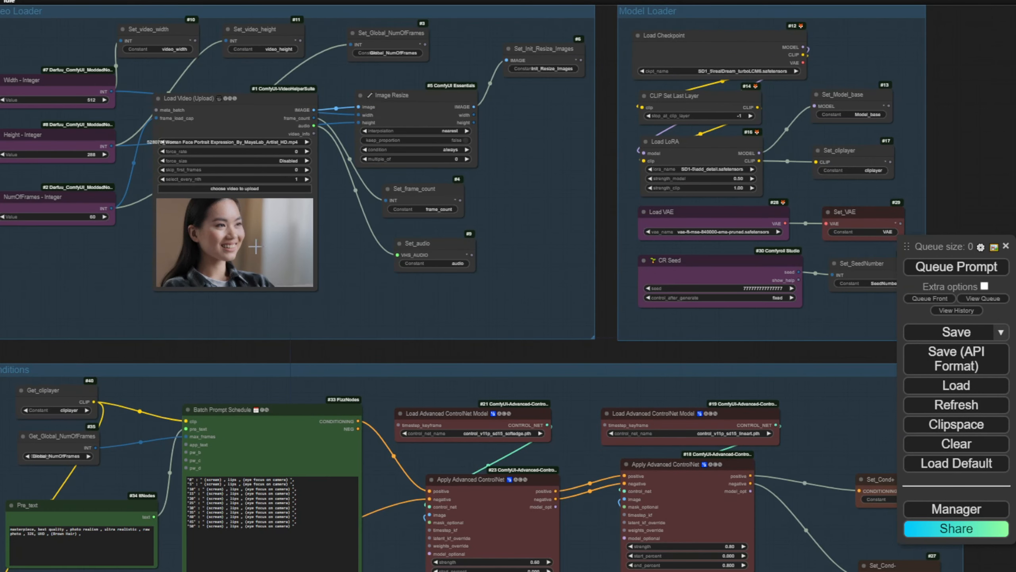
In the video workflow's Sampling group, set the Video Combine node's frame rate to 30
left_click_drag(266, 354, 306, 380)
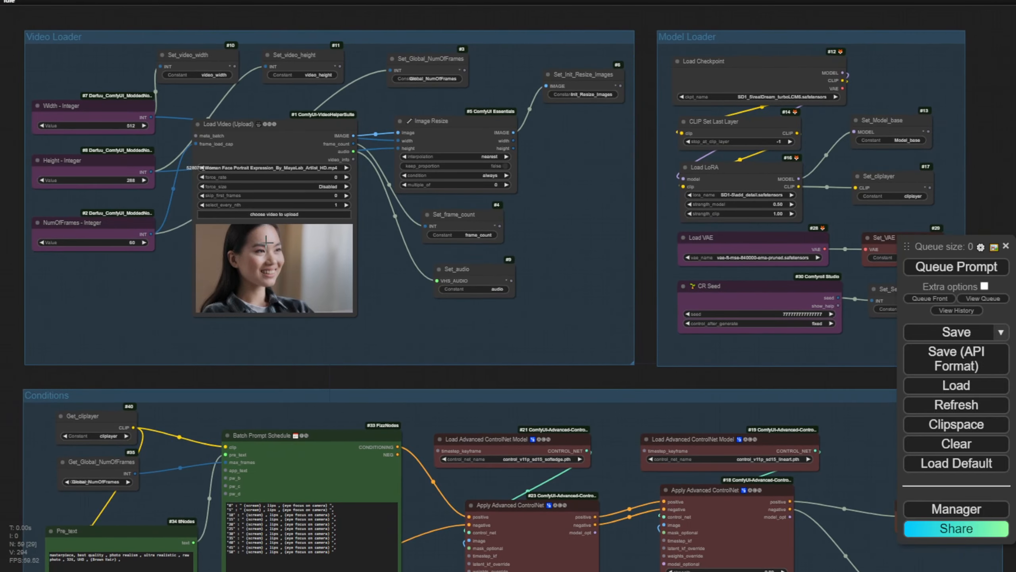
scroll(273, 269, "up", 4)
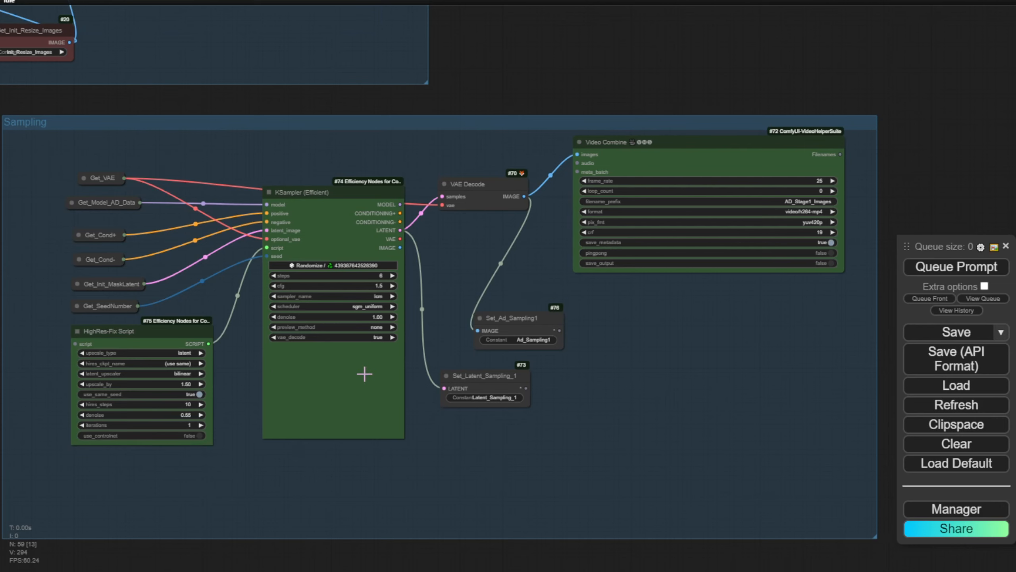
scroll(364, 374, "down", 4)
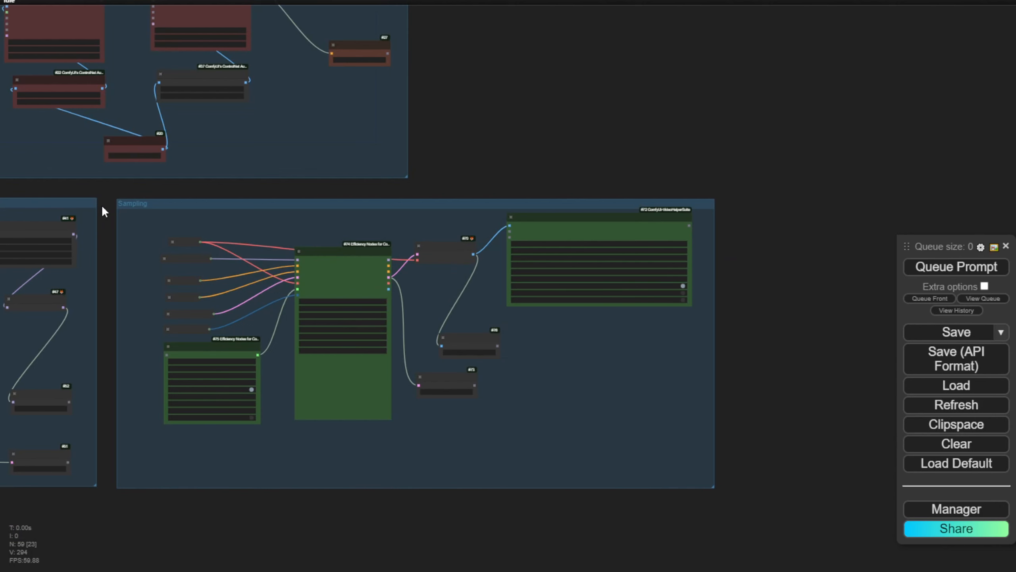
scroll(656, 250, "up", 3)
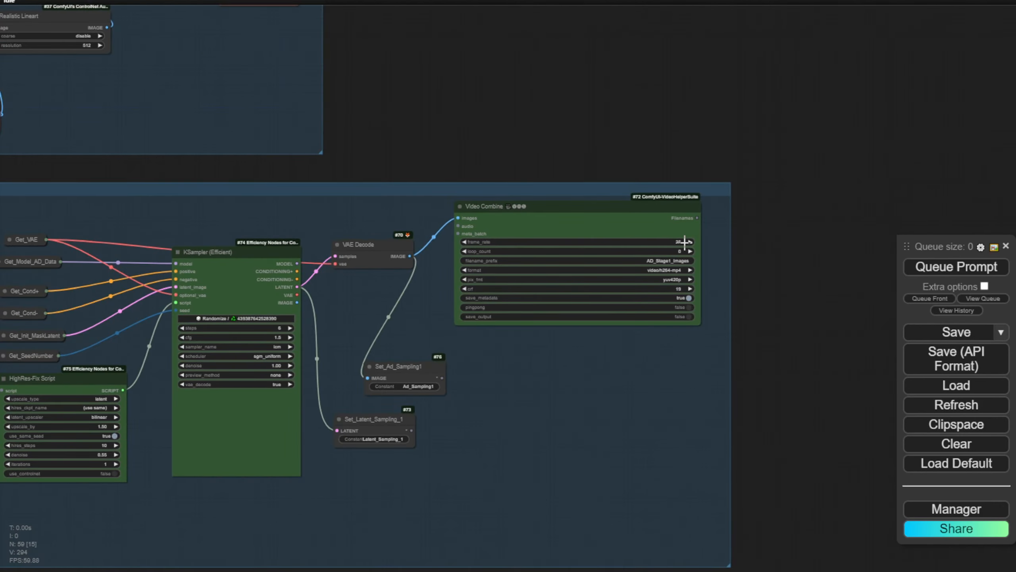
left_click(680, 241)
type("30")
key("Return")
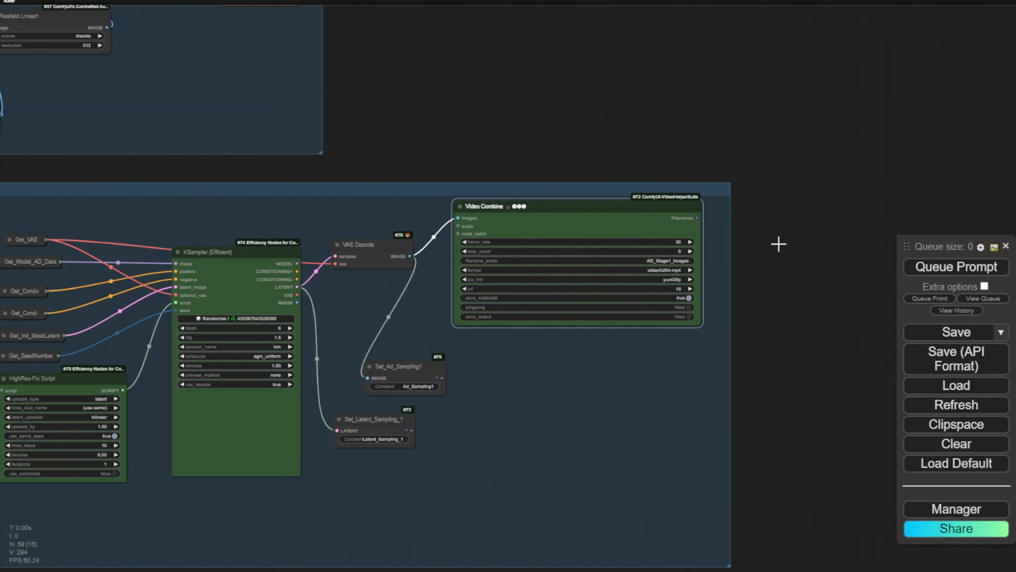
Browse the downloaded footage in the Artlist library and load the screaming woman clip with the orange background into the Load Video node
scroll(756, 248, "up", 3)
scroll(680, 233, "up", 2)
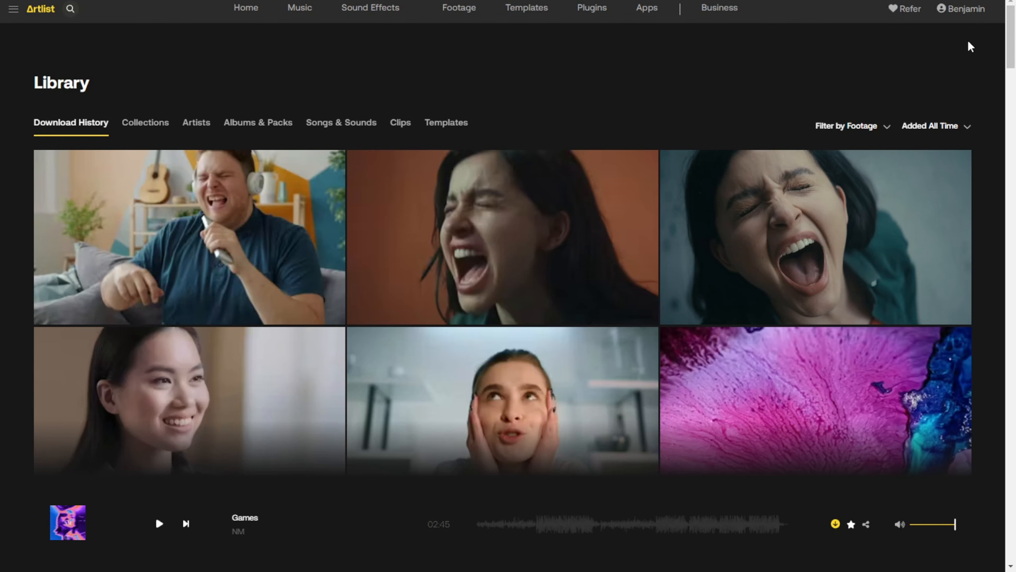
scroll(476, 182, "down", 2)
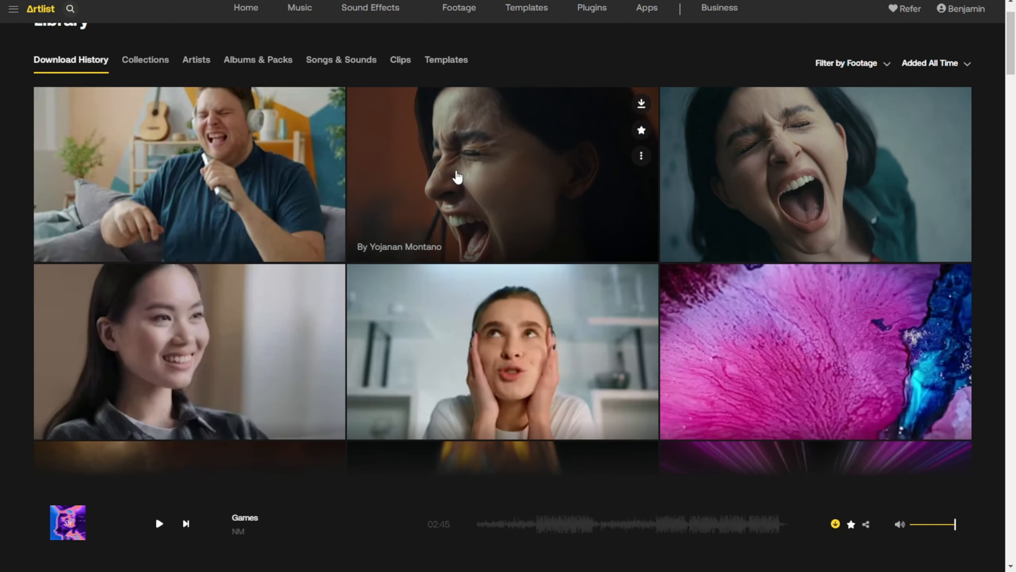
scroll(457, 176, "down", 2)
scroll(450, 173, "up", 2)
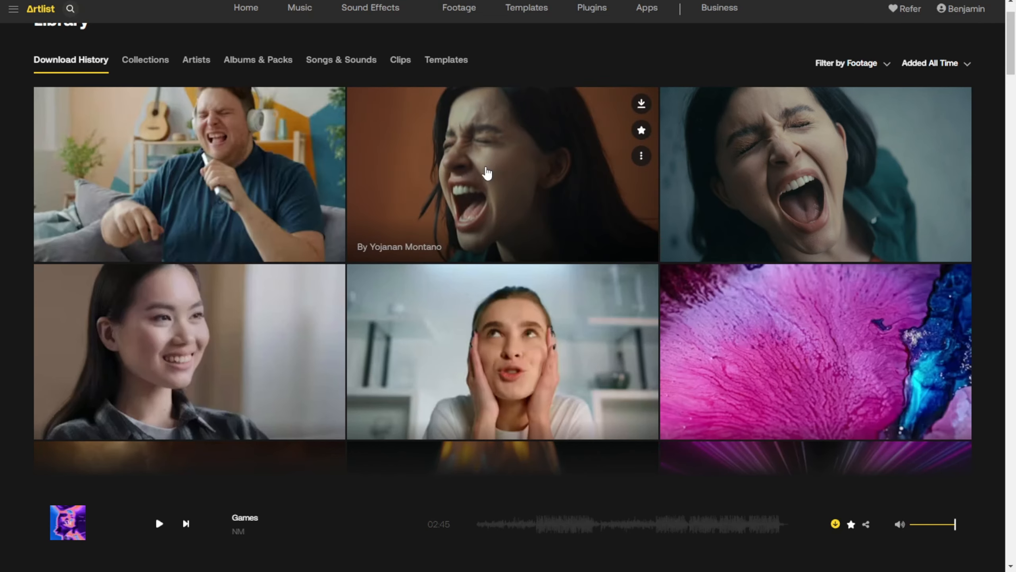
scroll(476, 182, "up", 2)
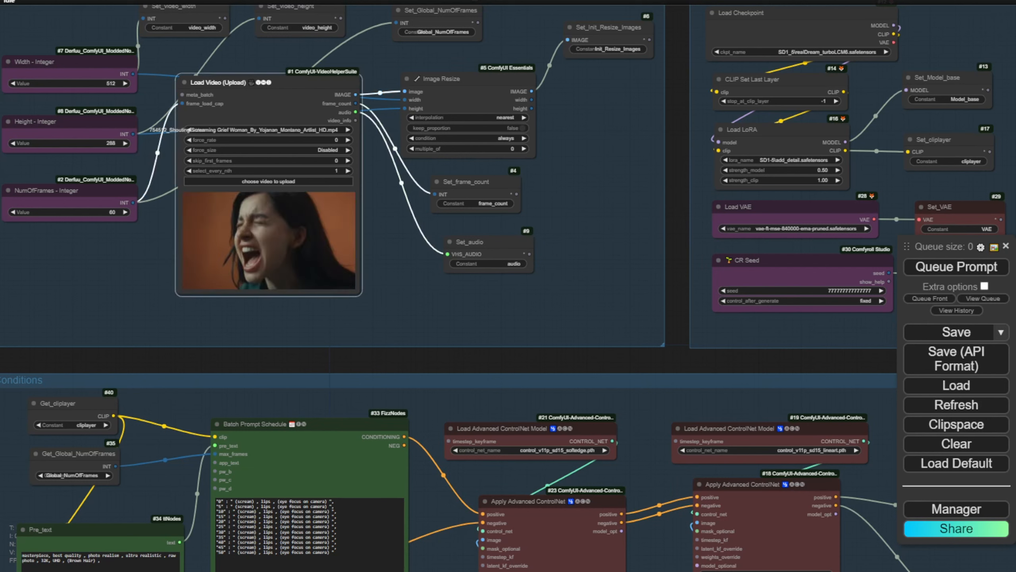
left_click(264, 360)
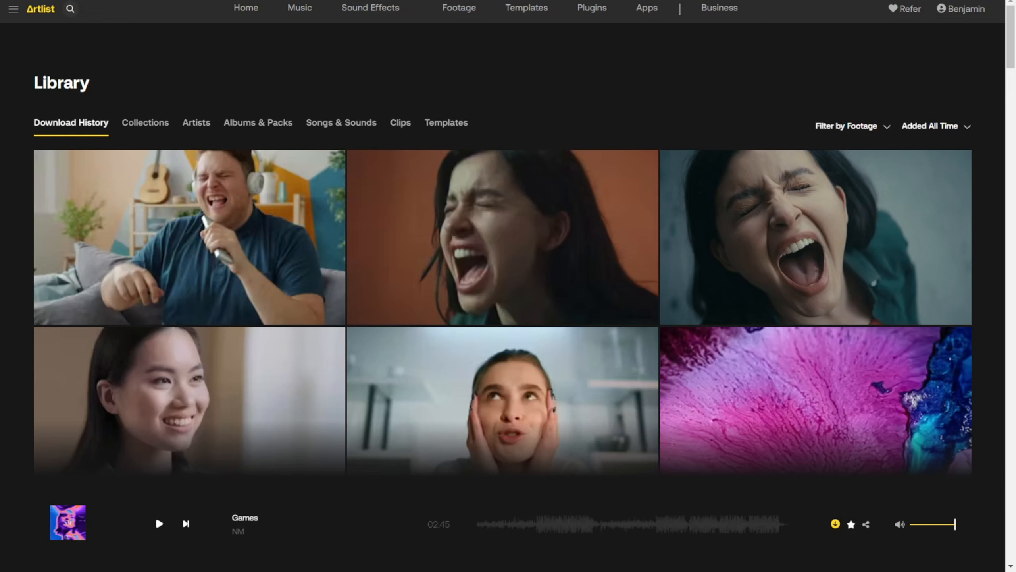
Check the Artlist footage again and inspect the Video Loader group's width, height and frame-count settings
mouse_move(542, 256)
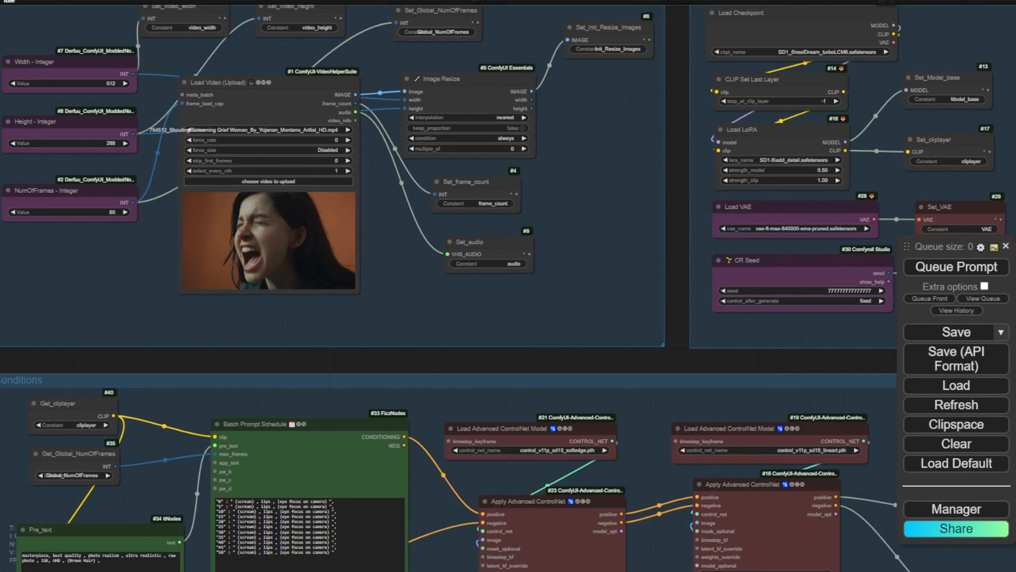
left_click_drag(129, 277, 247, 403)
scroll(205, 305, "up", 3)
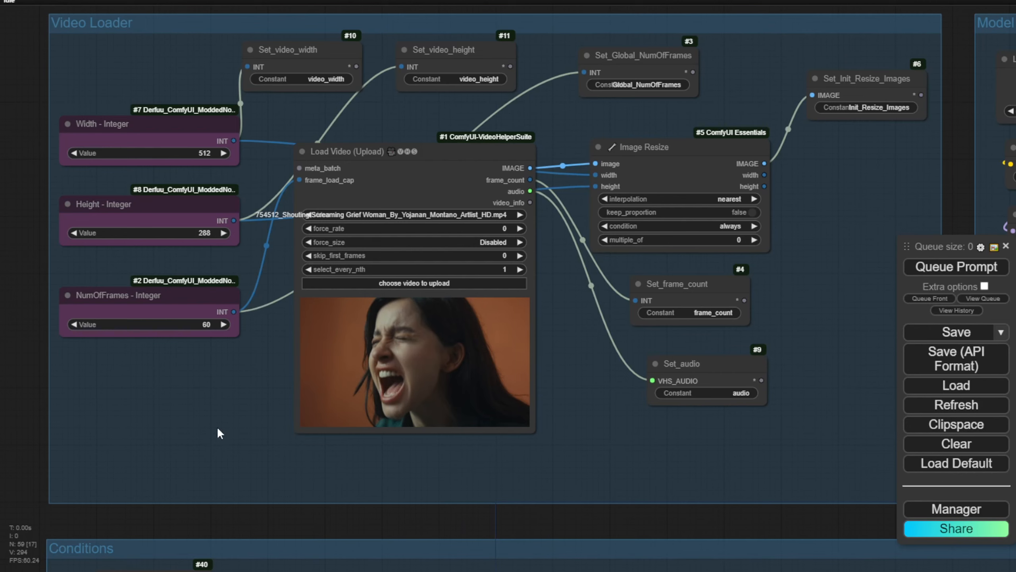
In the Model Loader group, set the Load Checkpoint model to SD1_5\realDreamToonEdition_10TurboLCM.safetensors
left_click_drag(217, 437, 148, 318)
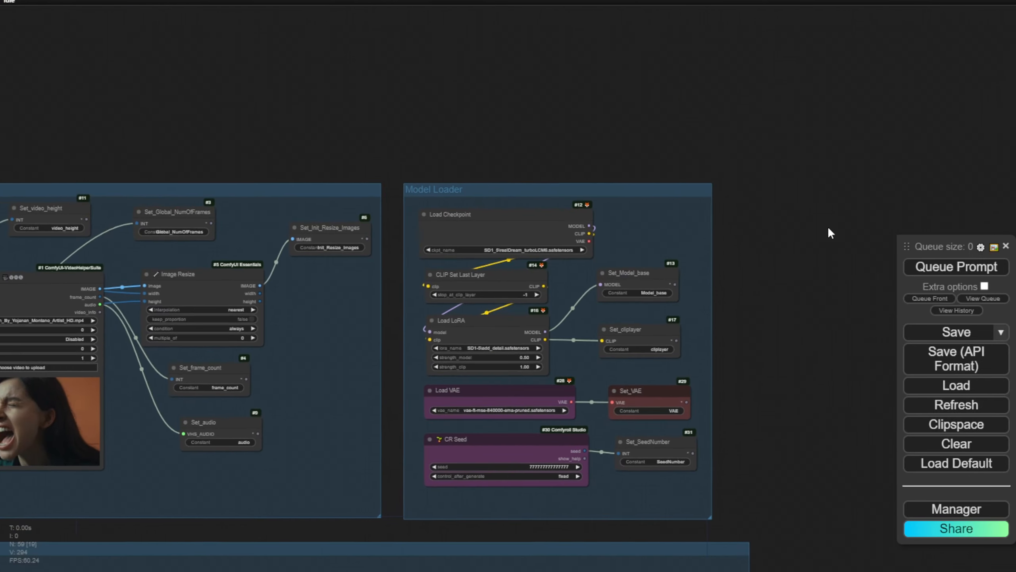
scroll(548, 253, "up", 5)
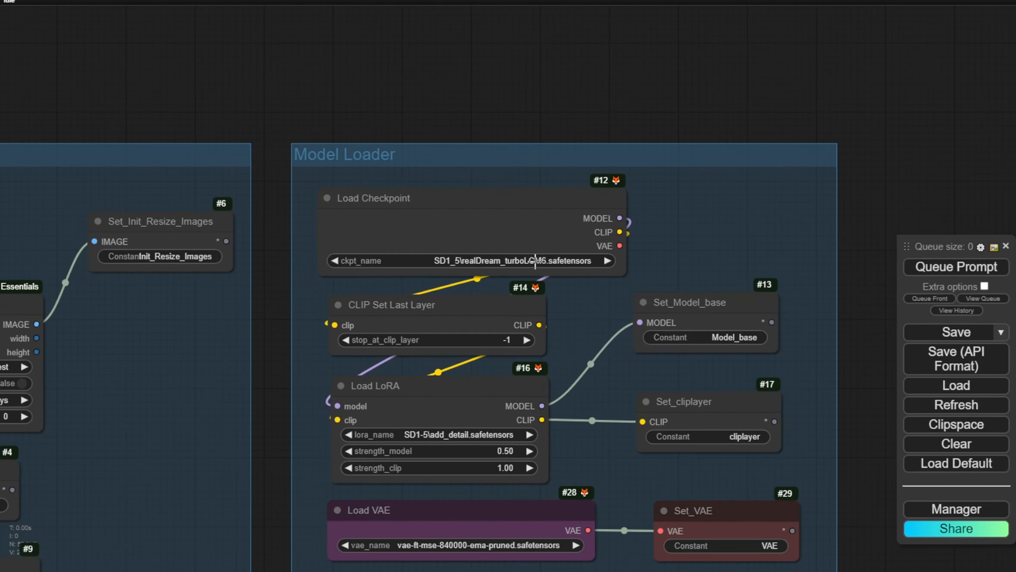
scroll(537, 288, "down", 3)
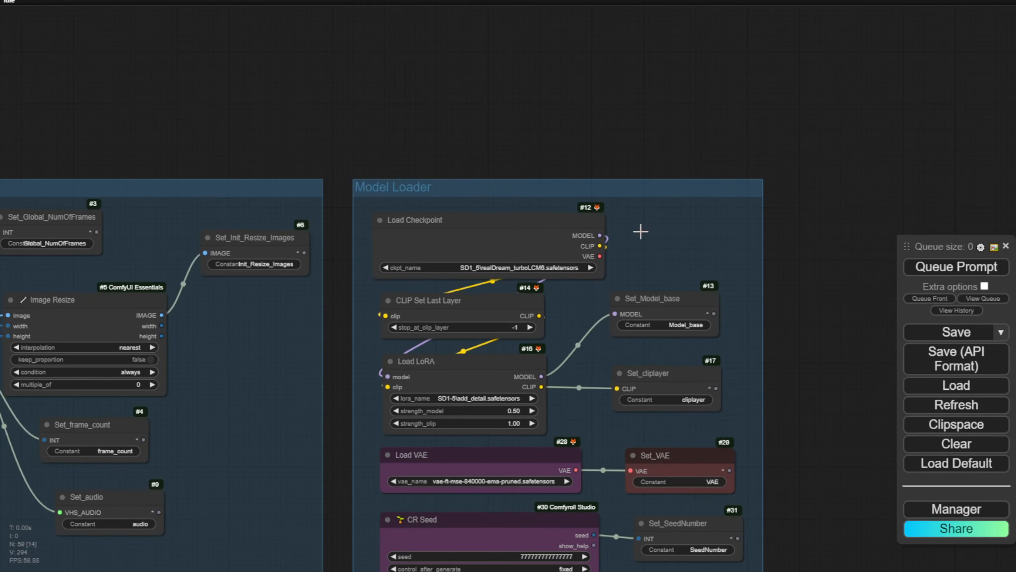
left_click_drag(829, 242, 837, 166)
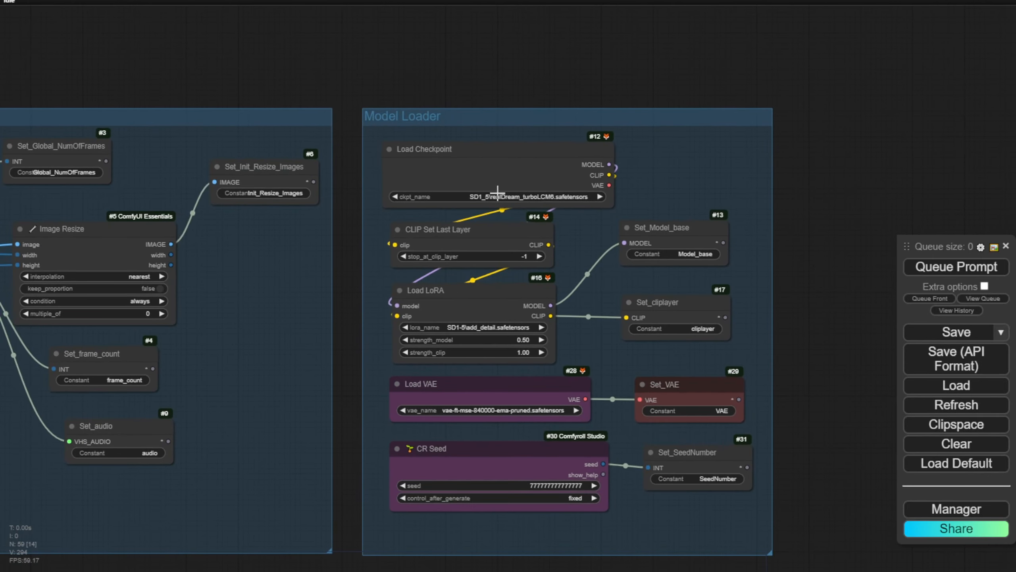
left_click(516, 197)
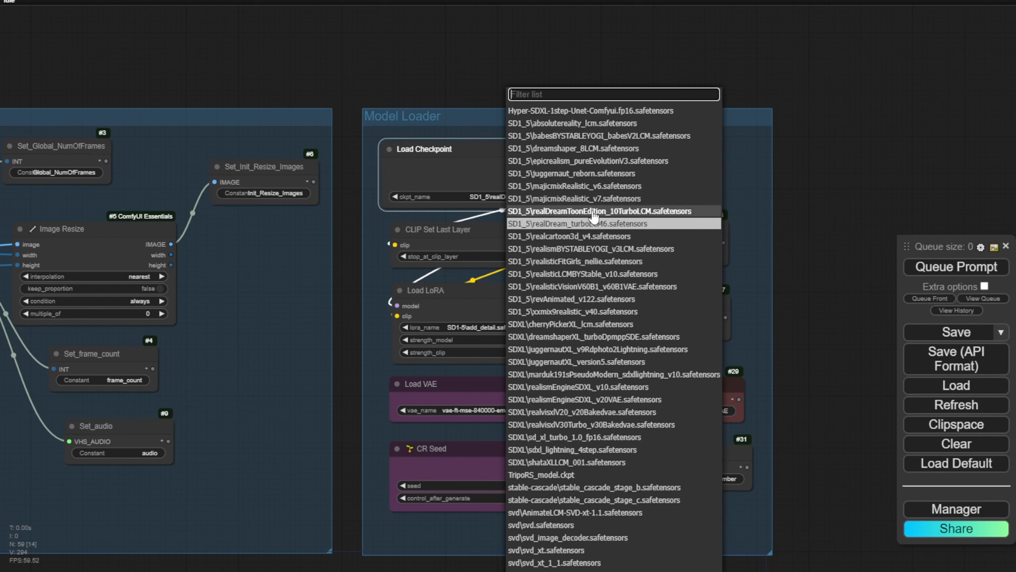
left_click(611, 212)
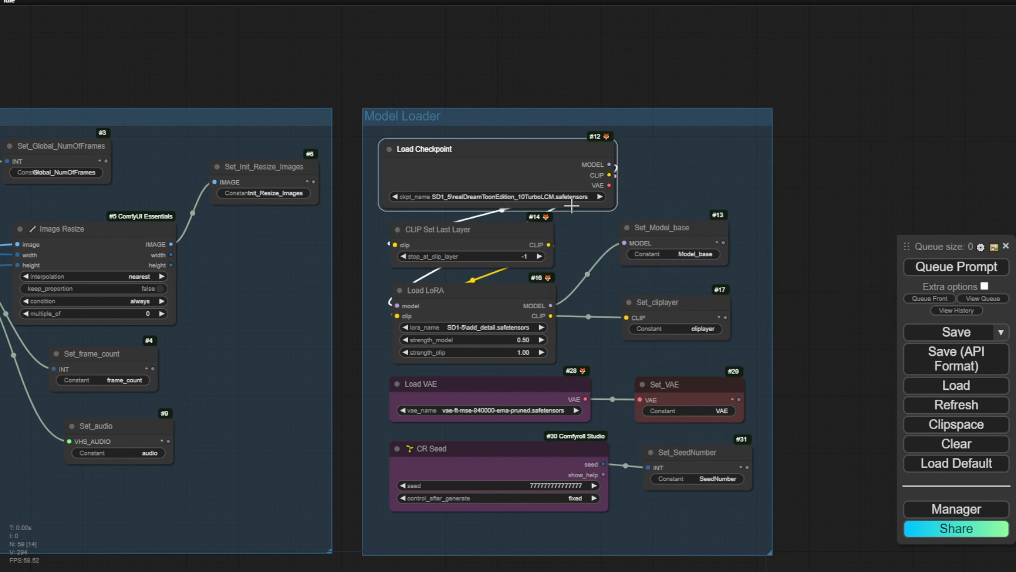
scroll(537, 229, "up", 2)
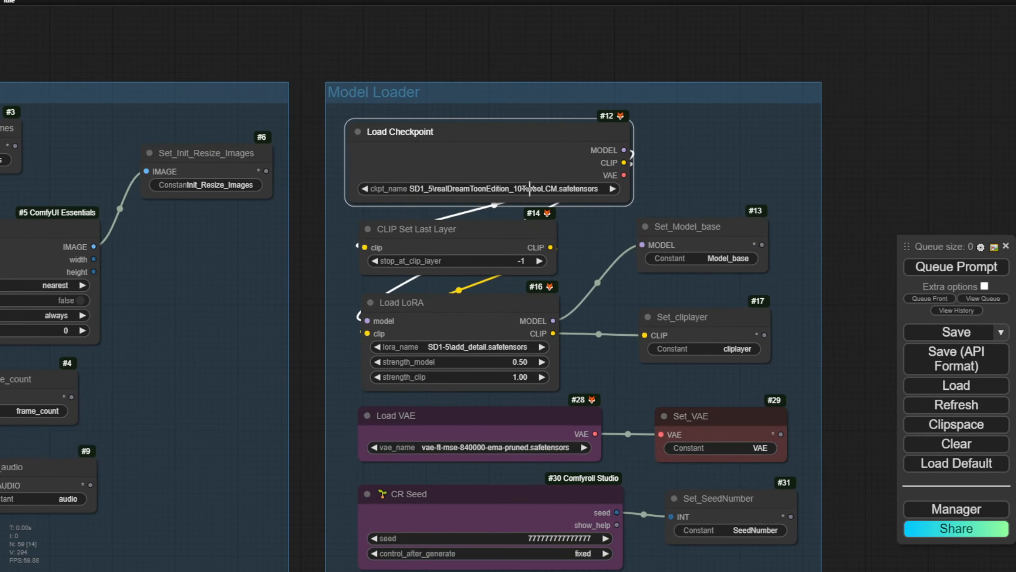
Review the layout of the whole video workflow, from the loader groups through Conditions and AnimateDiff to Sampling
scroll(578, 185, "down", 10)
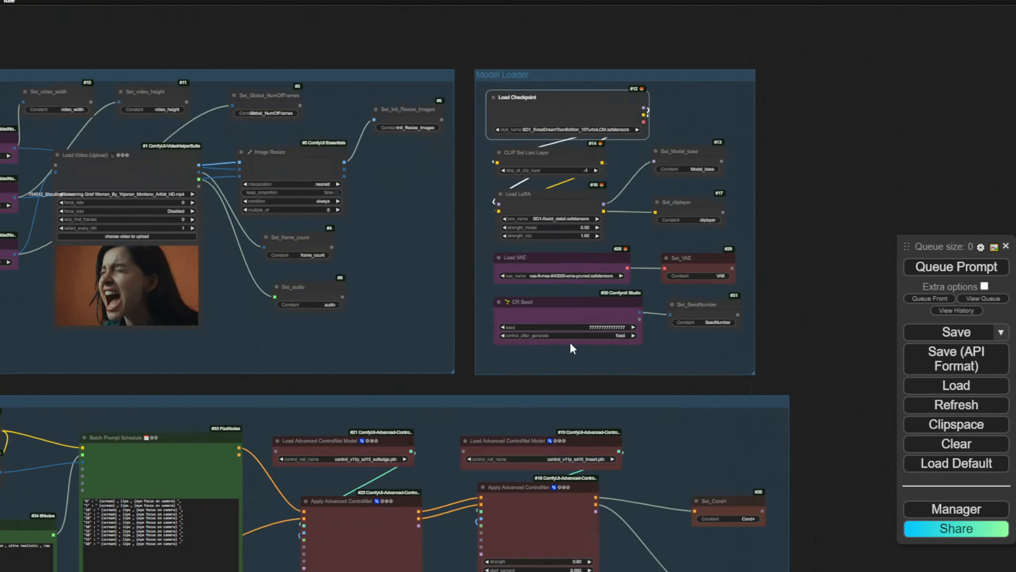
left_click_drag(694, 356, 804, 161)
scroll(802, 160, "down", 3)
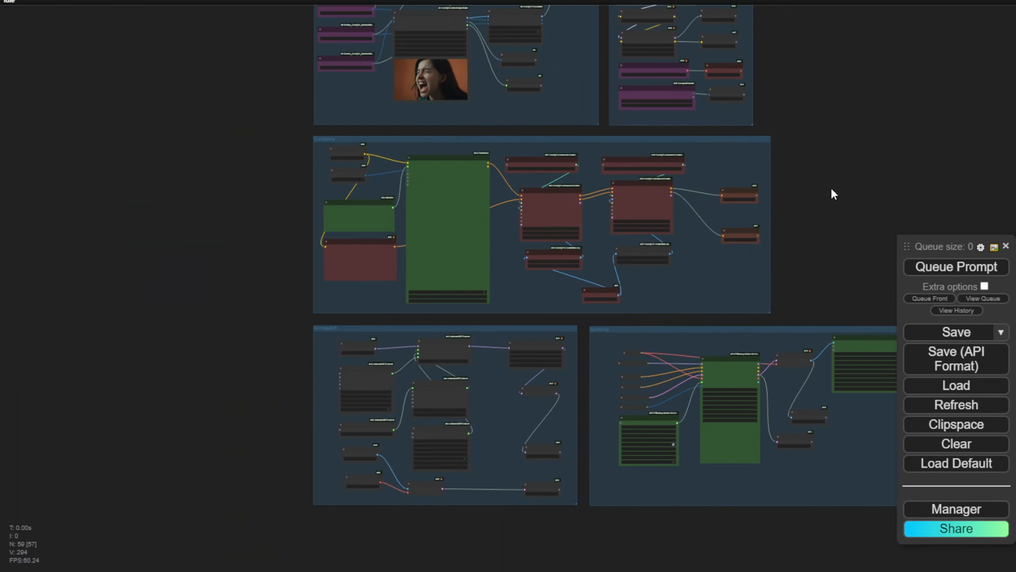
left_click_drag(830, 196, 710, 226)
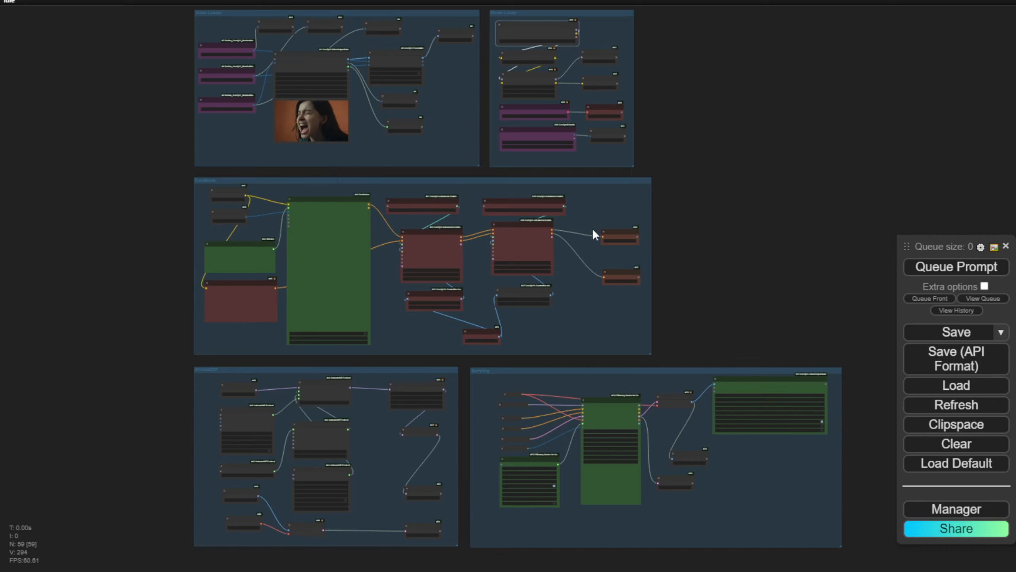
scroll(413, 379, "up", 3)
left_click_drag(797, 253, 743, 491)
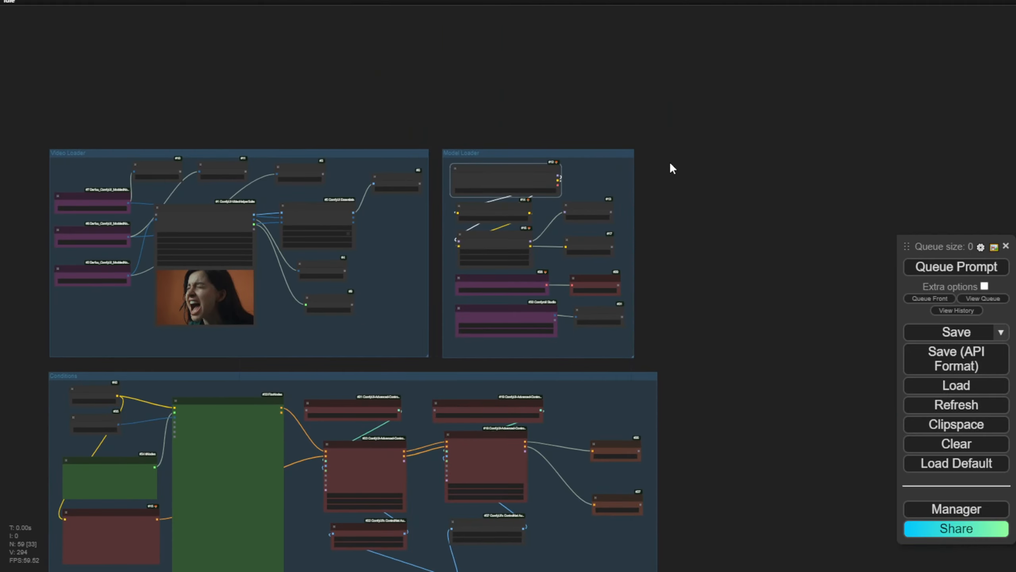
Examine the overall workflow layout and the Conditions group, from the prompt schedule through the SoftEdge and LineArt ControlNet nodes
scroll(687, 151, "down", 2)
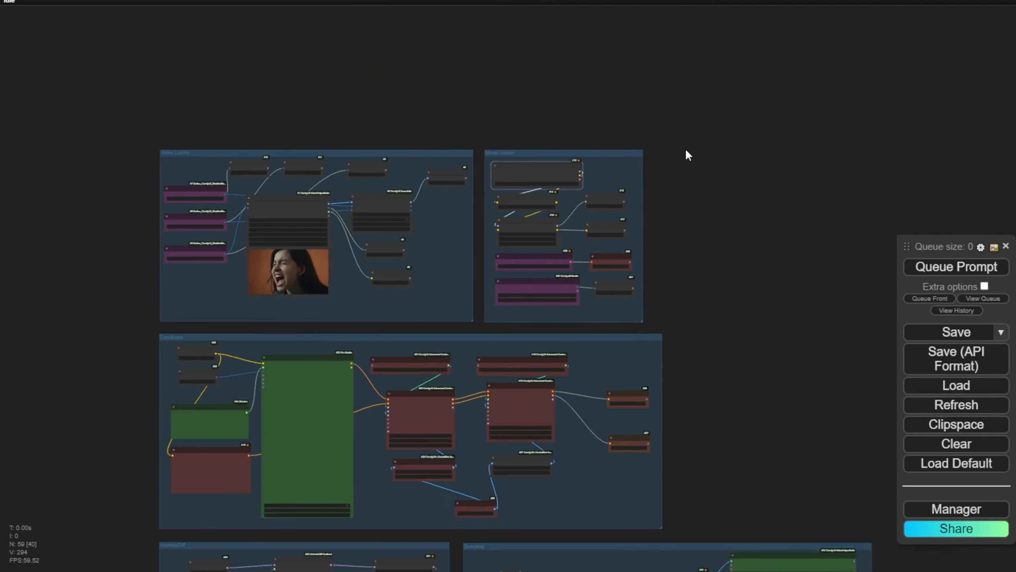
scroll(443, 259, "down", 3)
left_click_drag(443, 259, 494, 173)
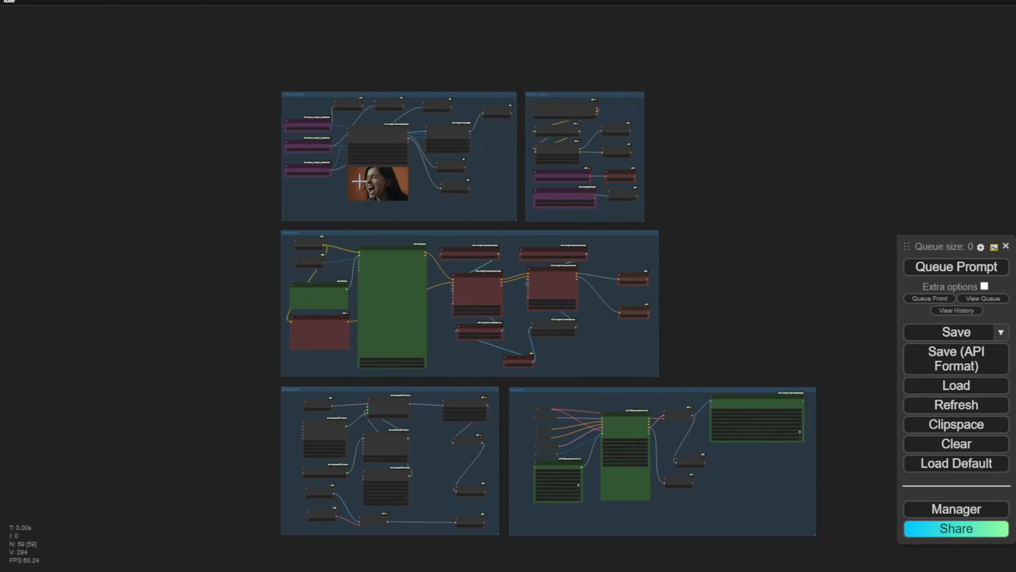
scroll(358, 188, "up", 8)
scroll(403, 209, "down", 3)
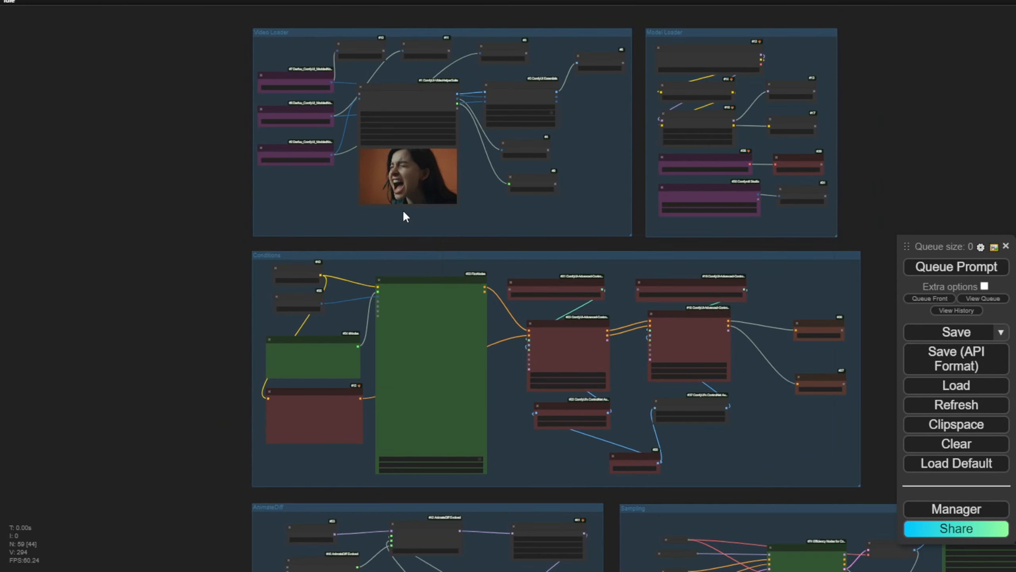
scroll(458, 238, "up", 6)
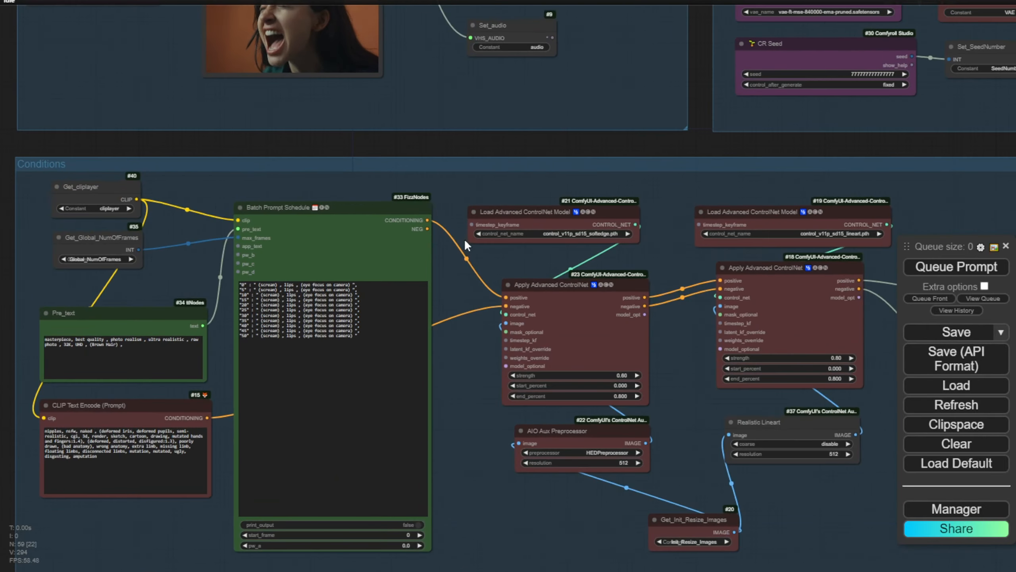
left_click_drag(675, 246, 513, 171)
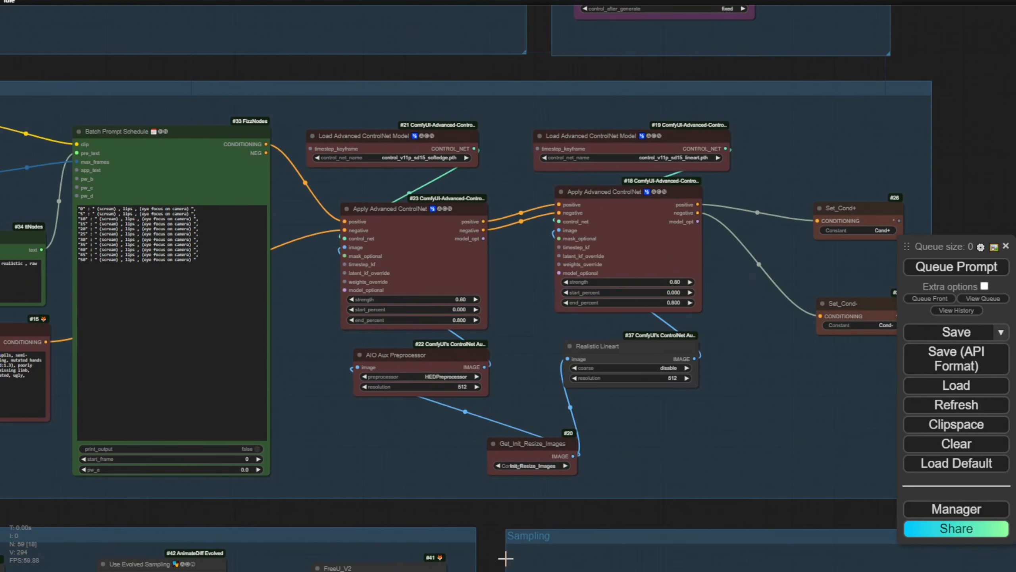
scroll(402, 454, "down", 2)
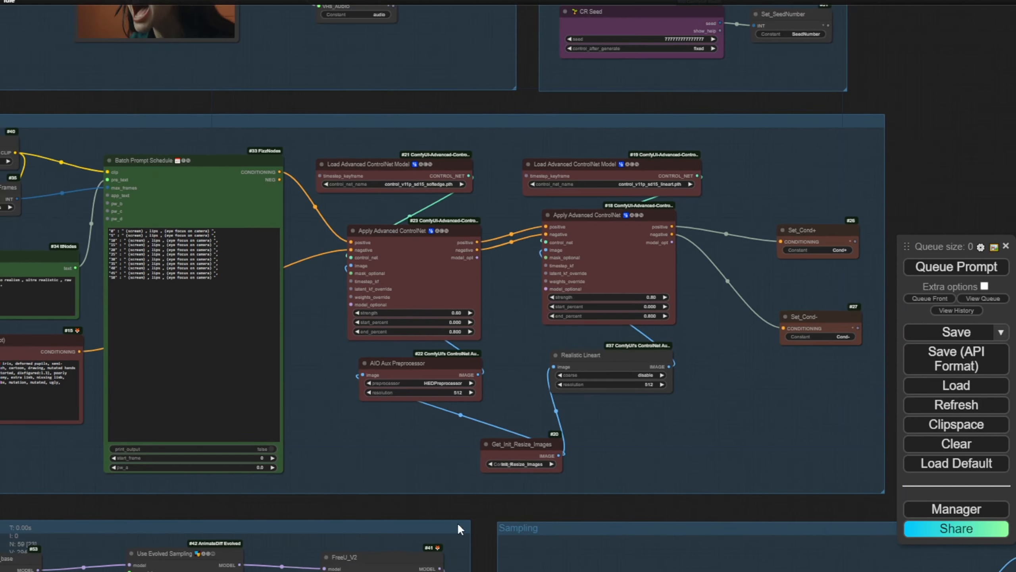
scroll(461, 520, "down", 2)
In the Pre_text prompt, replace "photo realism , ultra realistic" with "anime" and add "(Black Skin)" at the end
scroll(215, 181, "up", 10)
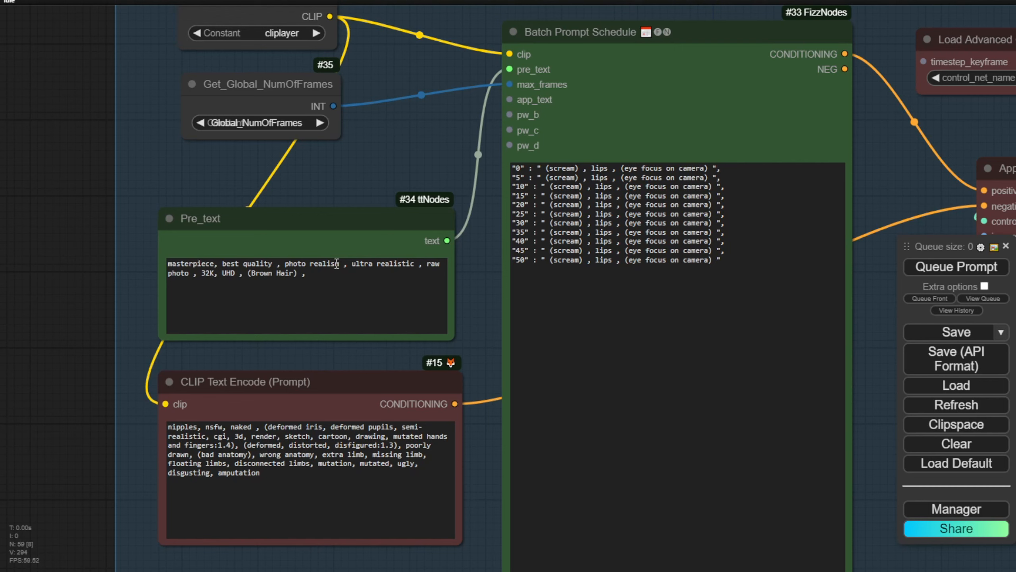
left_click(315, 274)
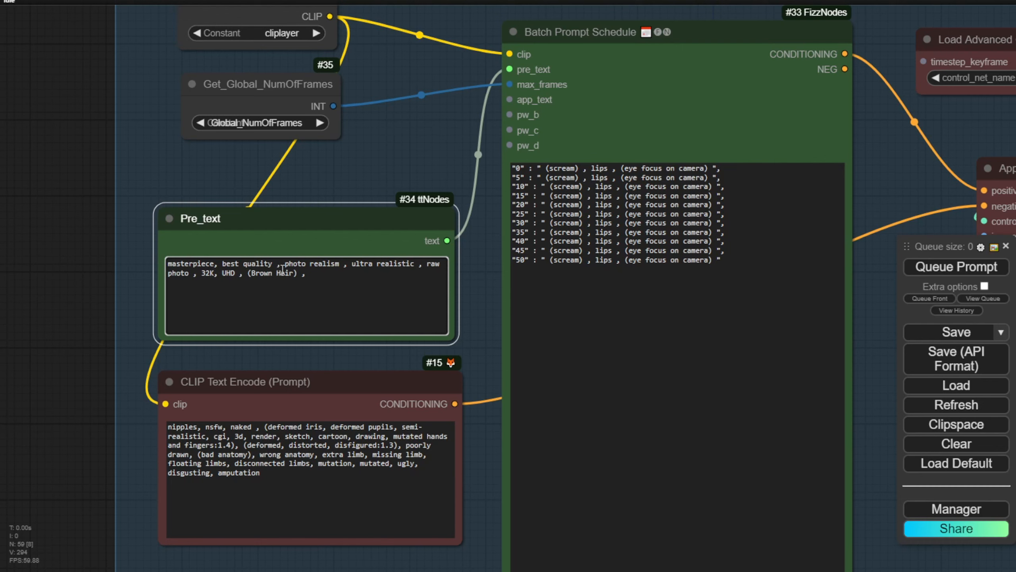
left_click_drag(286, 268, 414, 264)
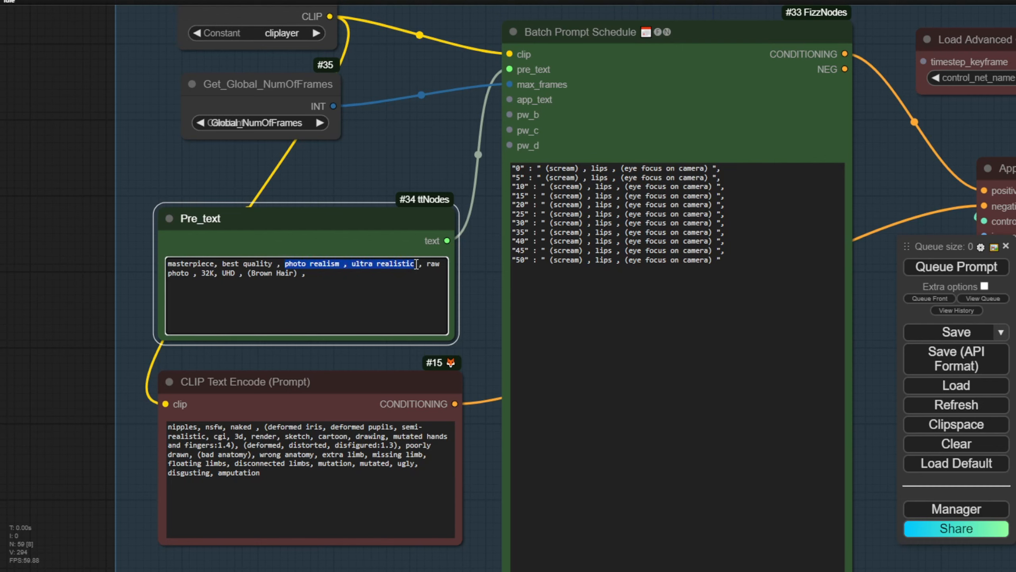
type("anime")
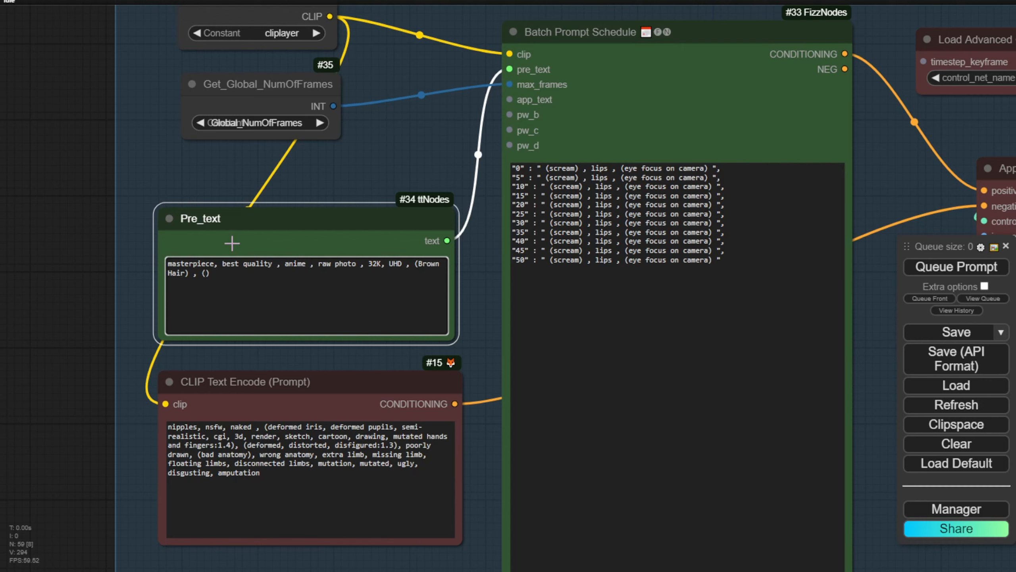
type("Black Skin")
scroll(162, 184, "down", 8)
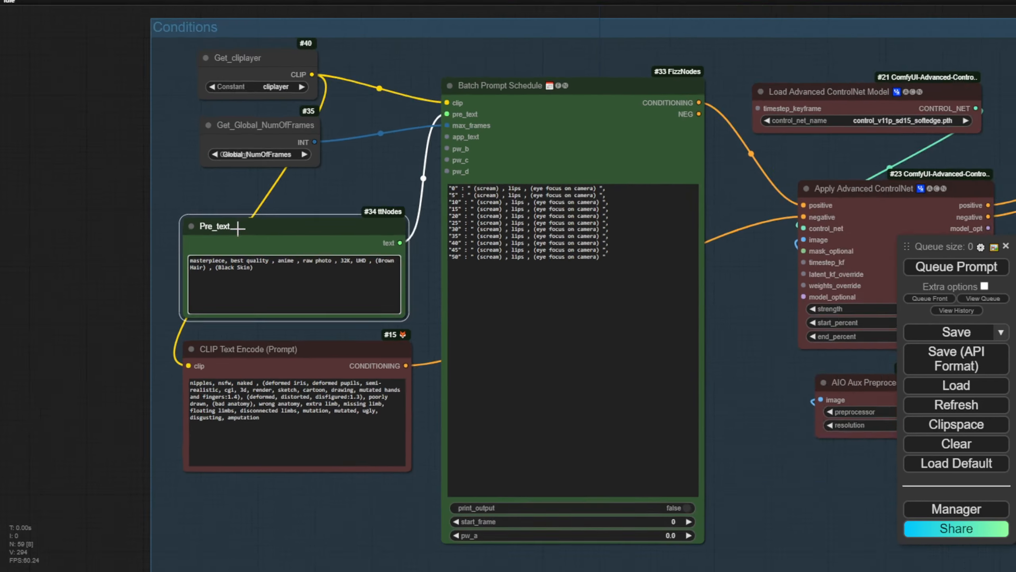
Check the screaming woman clip in the Video Loader group, and append "(neon light:1.4) ," to the Pre_text prompt
left_click_drag(105, 164, 35, 397)
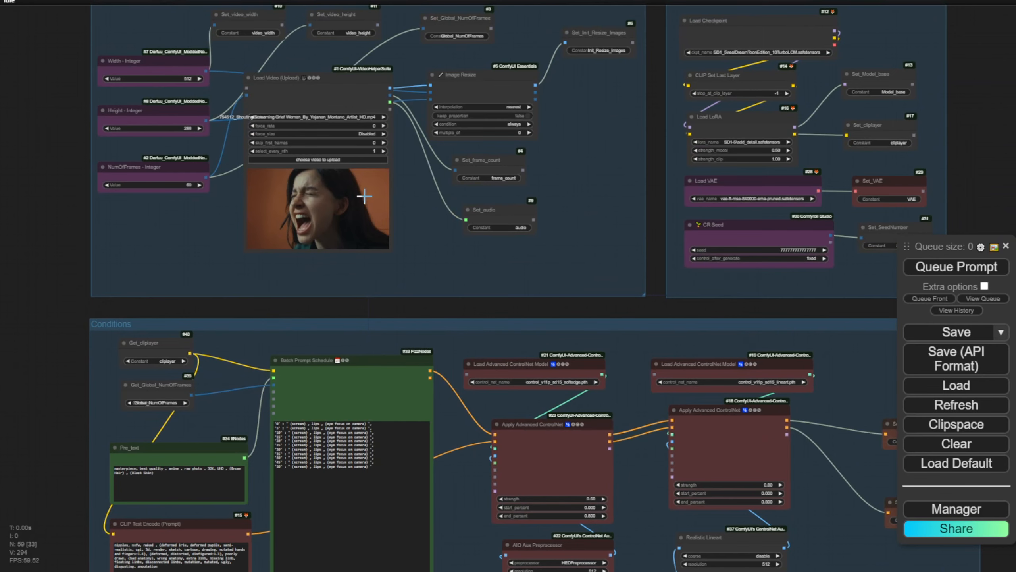
scroll(336, 243, "up", 5)
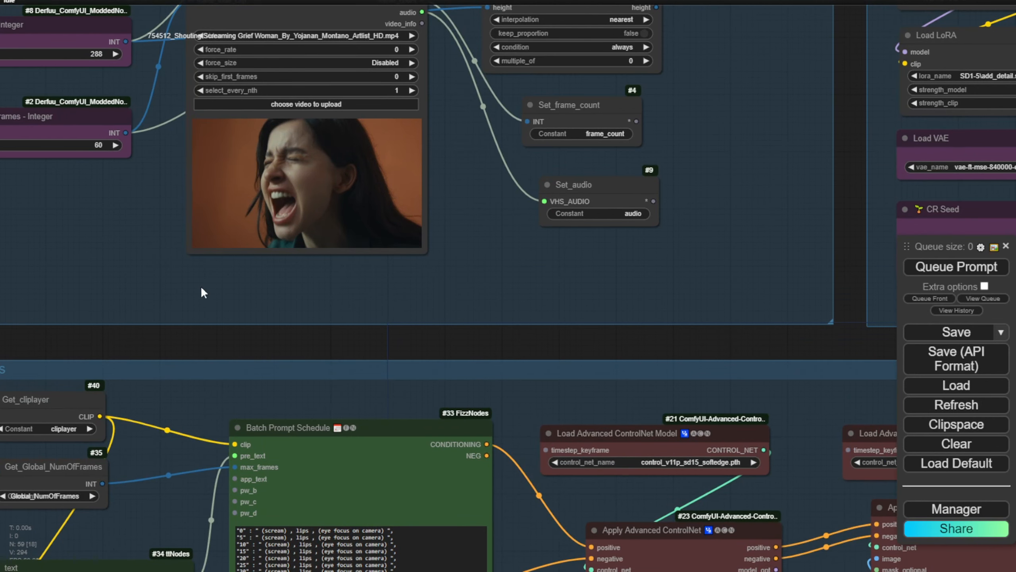
scroll(159, 349, "down", 8)
scroll(159, 349, "up", 5)
left_click_drag(159, 349, 268, 112)
type(", (neon light)")
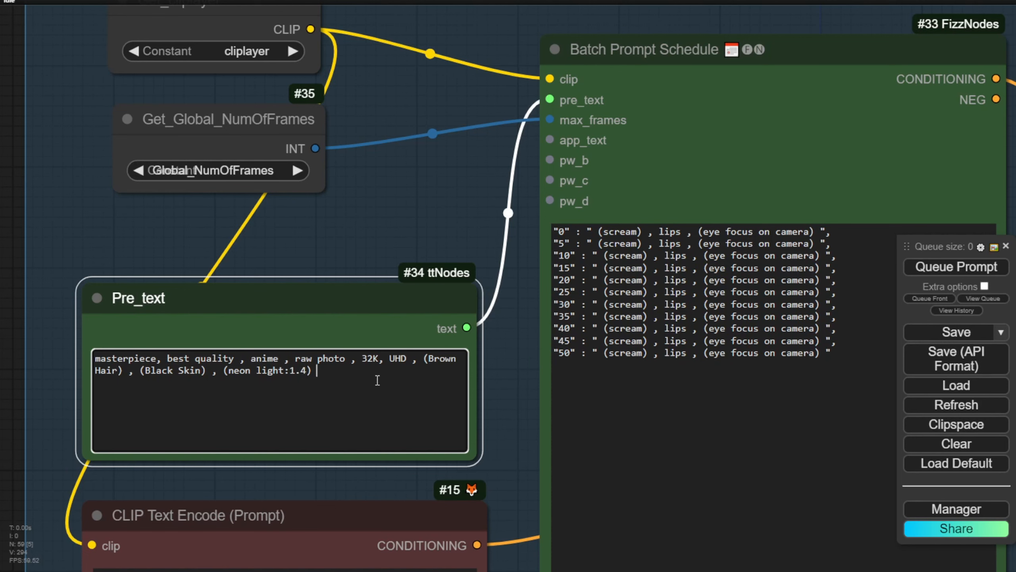
type(",")
In the Batch Prompt Schedule, replace "(eye focus on camera)" with "(crying)" and keep only the keyframes 0 to 30 in steps of five
left_click_drag(653, 449, 389, 452)
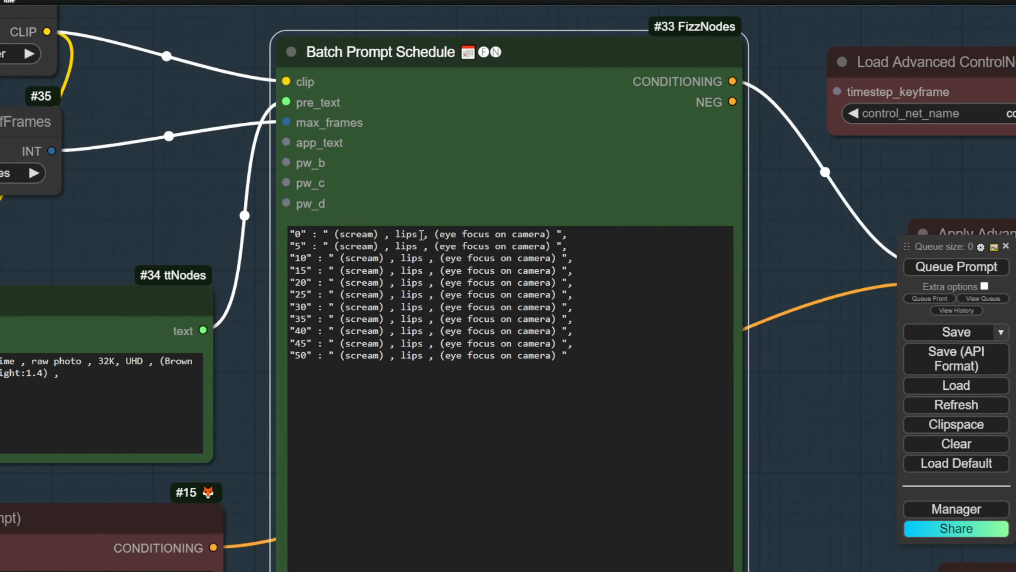
left_click_drag(440, 234, 553, 233)
type("crying")
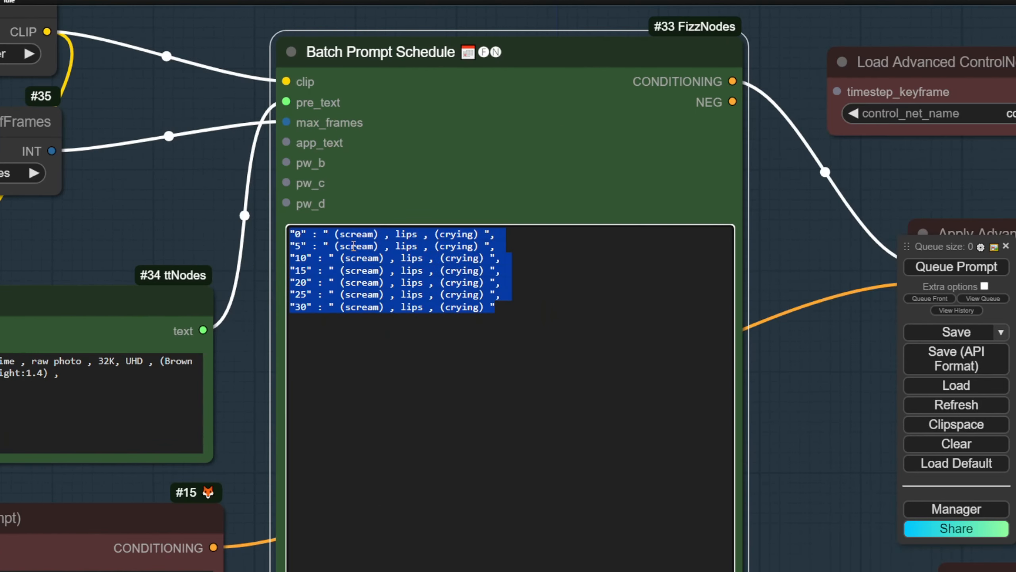
left_click(303, 242)
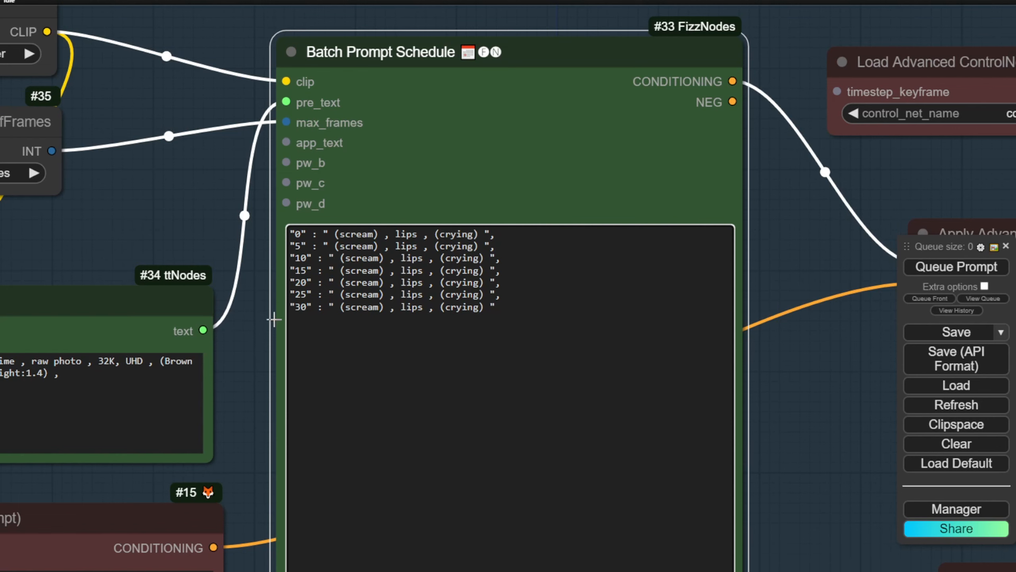
Review the chained ControlNet and preprocessor nodes in Conditions, and widen the Get_Init_Resize_Images node so its constant is readable
scroll(231, 410, "down", 4)
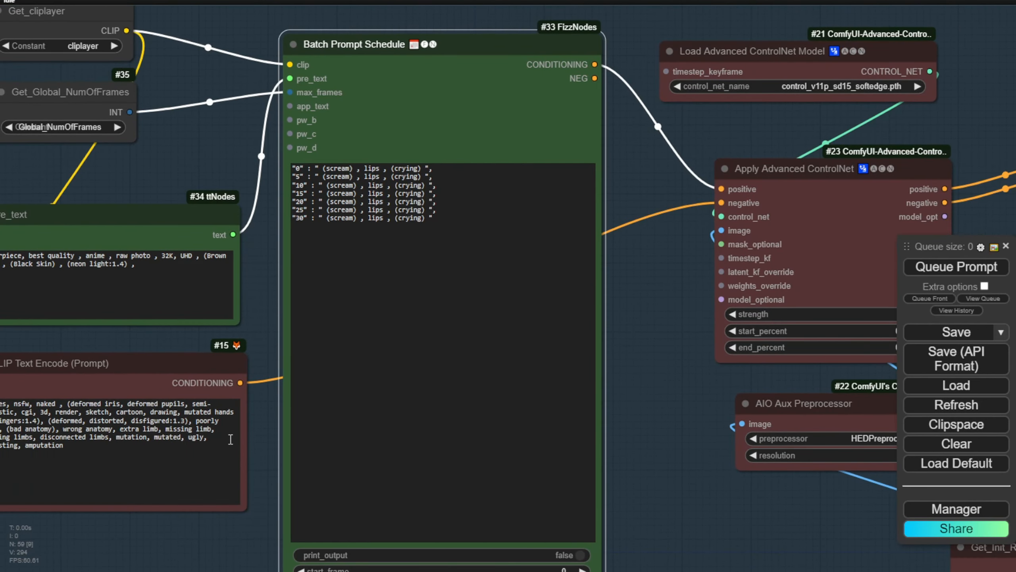
scroll(240, 530, "down", 3)
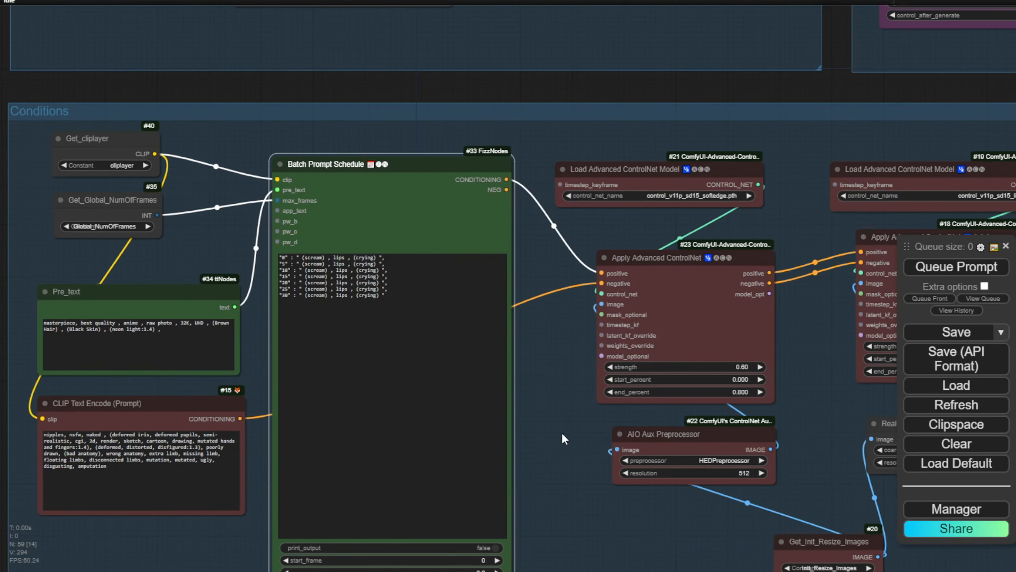
left_click_drag(562, 435, 479, 197)
scroll(478, 197, "down", 2)
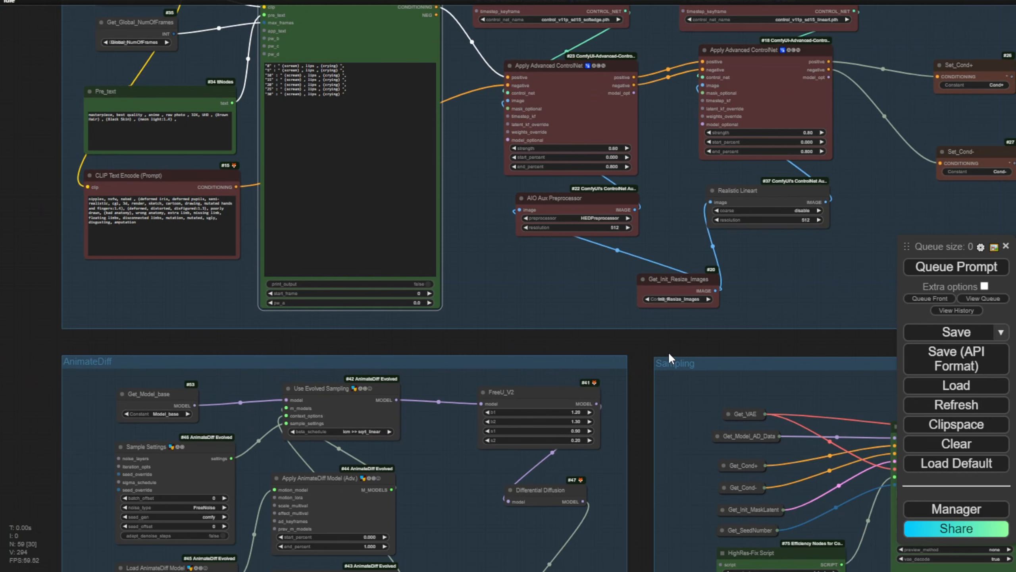
left_click_drag(676, 343, 448, 465)
scroll(453, 318, "up", 3)
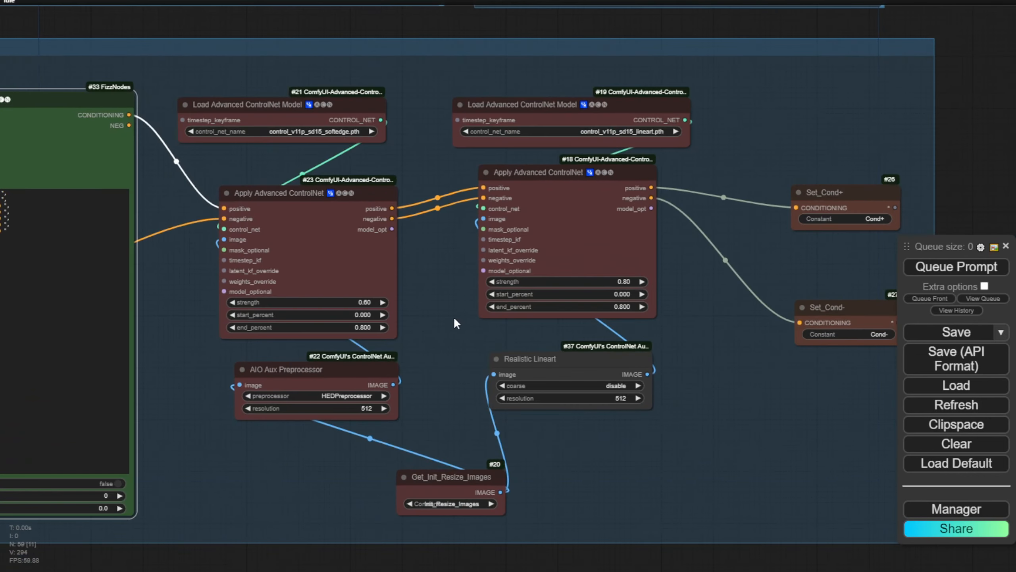
scroll(308, 136, "up", 3)
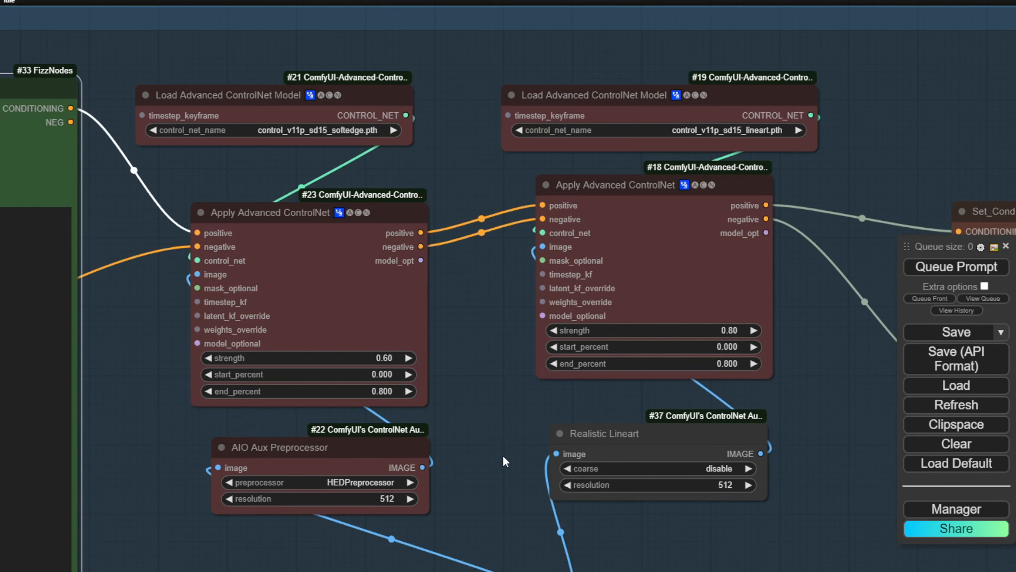
left_click_drag(503, 456, 381, 288)
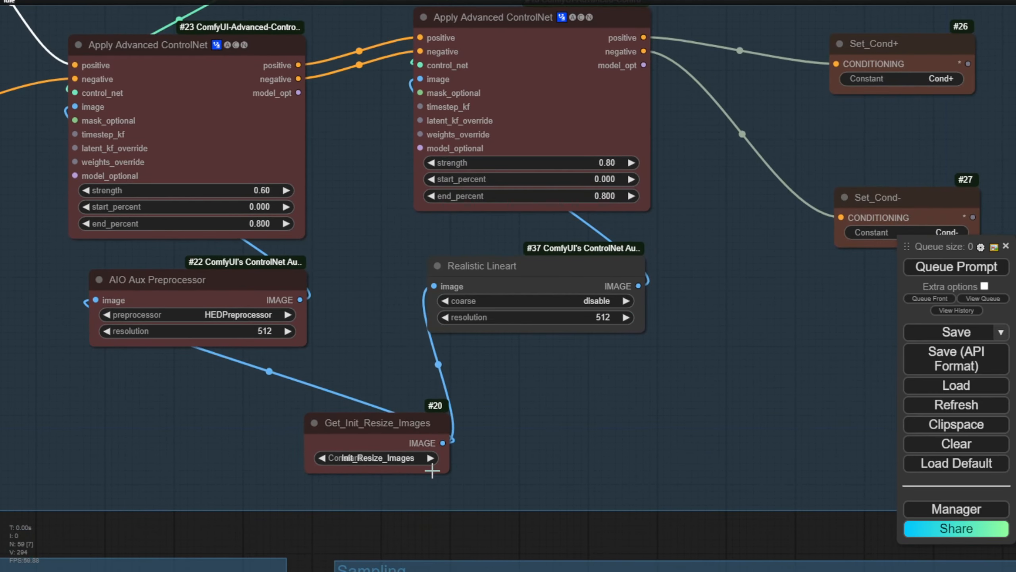
left_click_drag(448, 471, 545, 469)
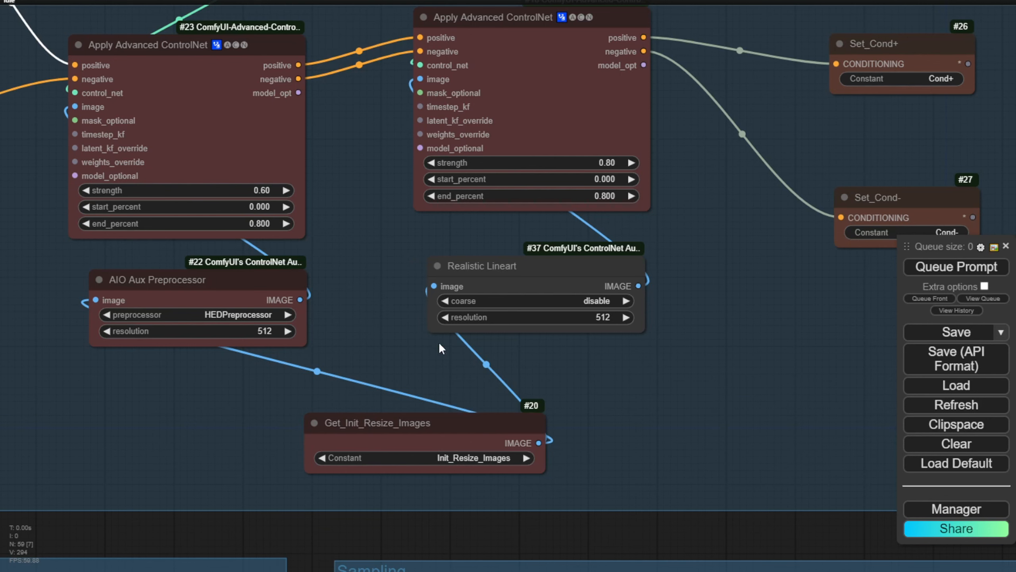
Examine the Set_Cond+ and Set_Cond- outputs and the AnimateDiff group's sampling, motion model, context, FreeU_V2 and Differential Diffusion nodes
left_click_drag(815, 368, 450, 434)
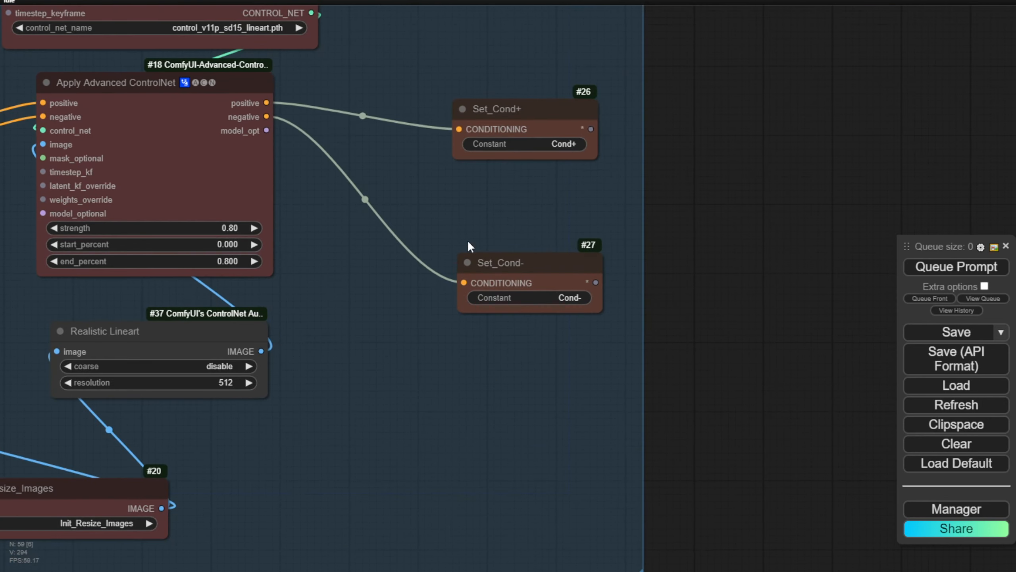
scroll(462, 170, "down", 4)
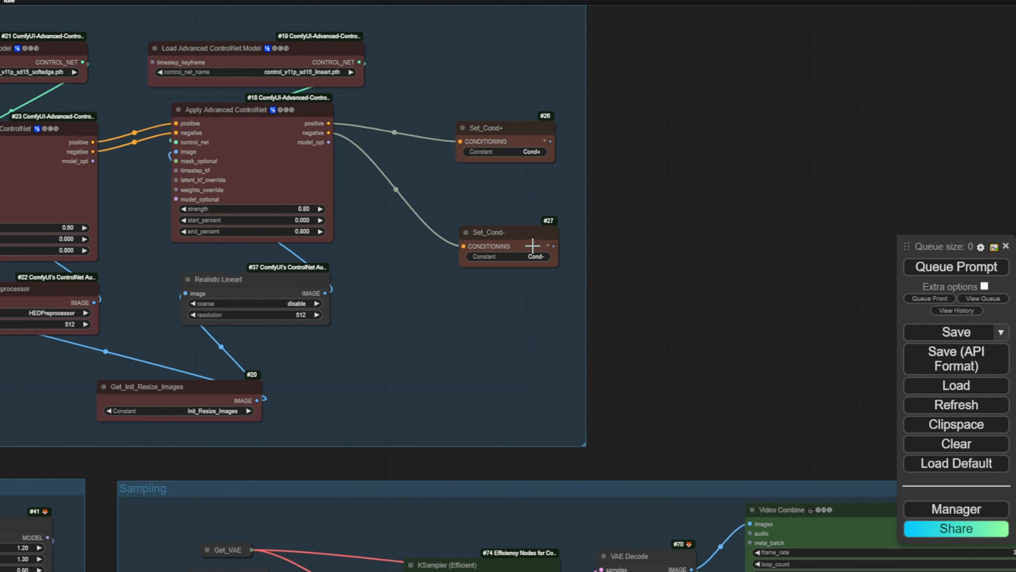
left_click_drag(622, 407, 842, 193)
scroll(328, 248, "down", 4)
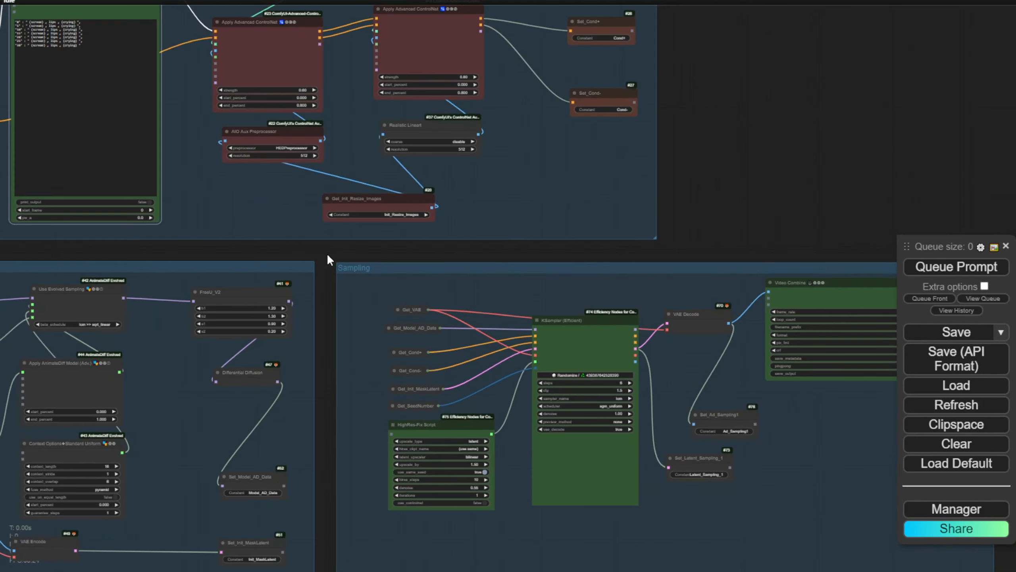
left_click_drag(327, 252, 690, 140)
scroll(261, 160, "up", 4)
scroll(262, 161, "down", 3)
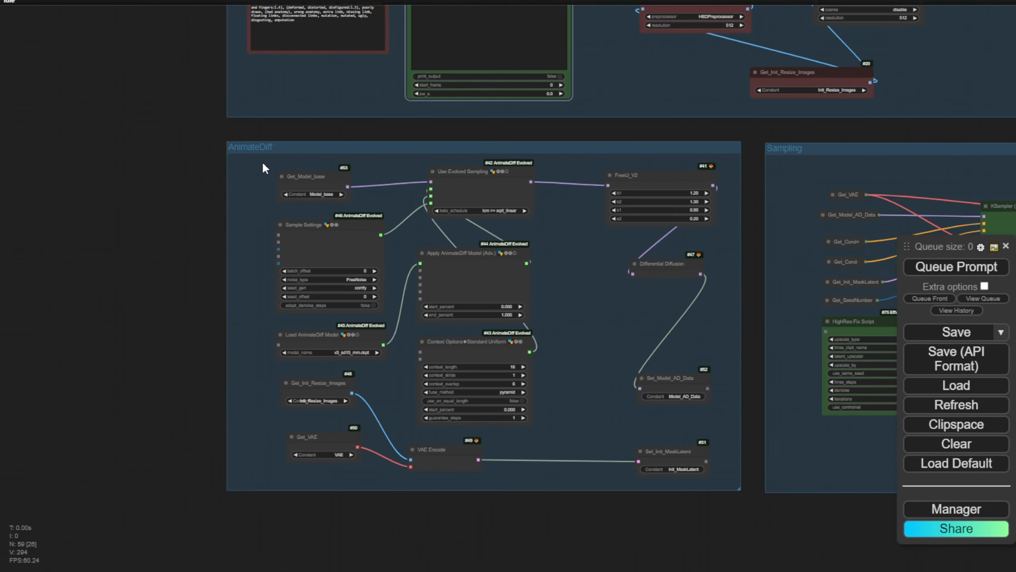
left_click_drag(489, 141, 374, 104)
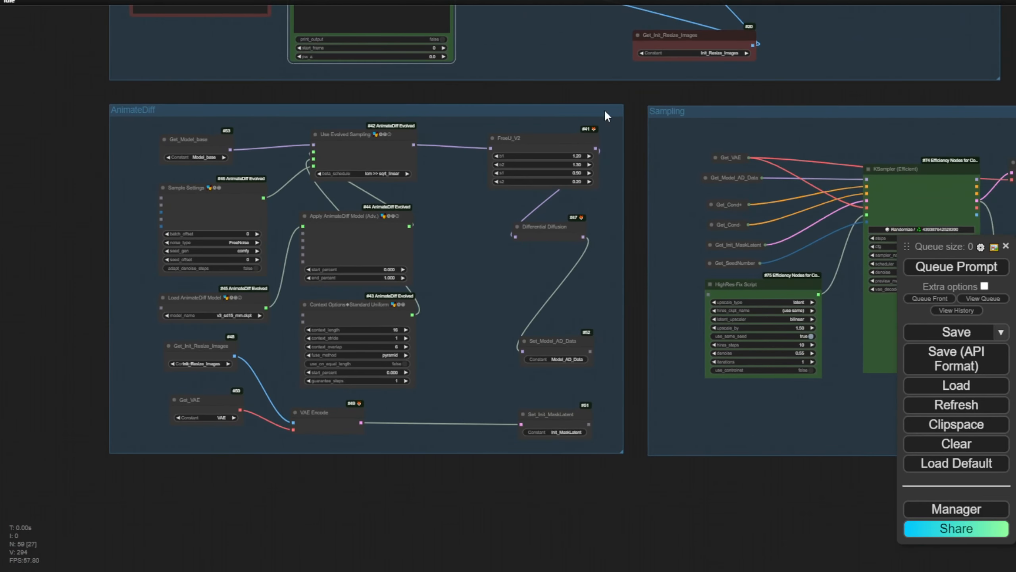
scroll(240, 190, "up", 5)
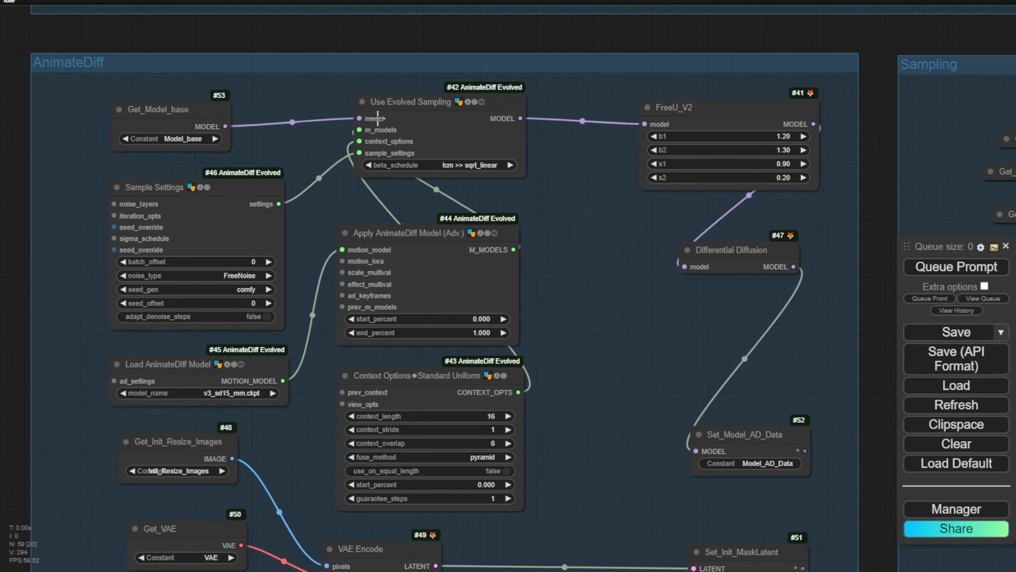
left_click_drag(584, 334, 558, 230)
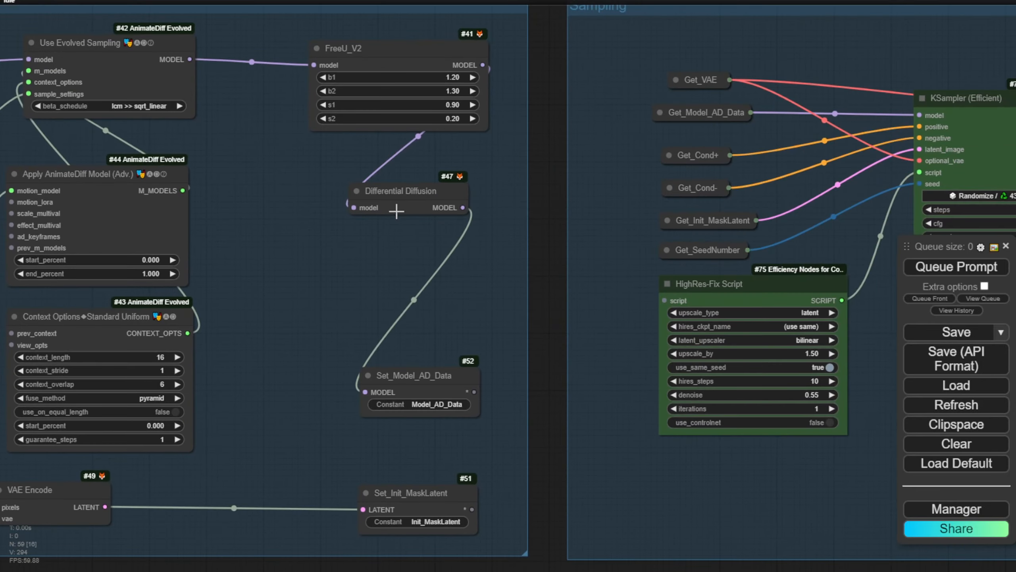
scroll(435, 281, "down", 3)
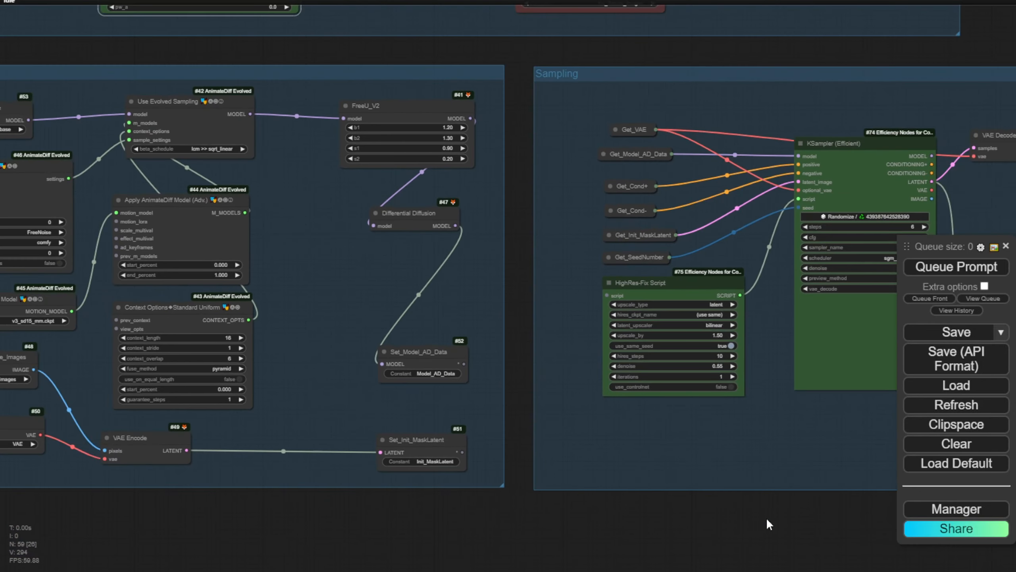
In the Sampling group, move the KSampler (Efficient) node slightly lower and examine its settings and those of the HighRes-Fix Script
left_click_drag(766, 518, 310, 519)
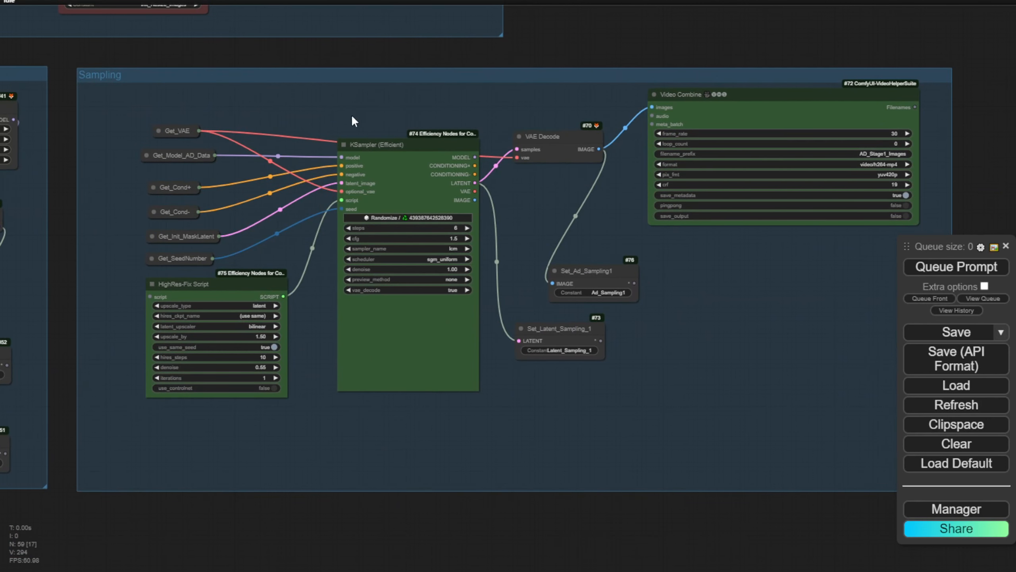
scroll(282, 168, "up", 3)
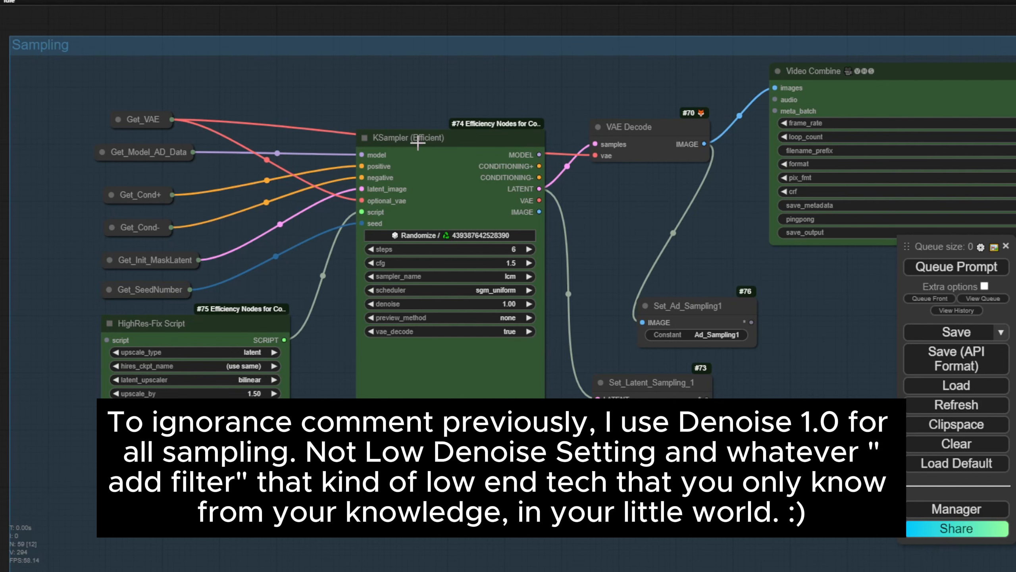
left_click_drag(460, 147, 450, 191)
left_click_drag(438, 108, 556, 13)
scroll(237, 276, "up", 3)
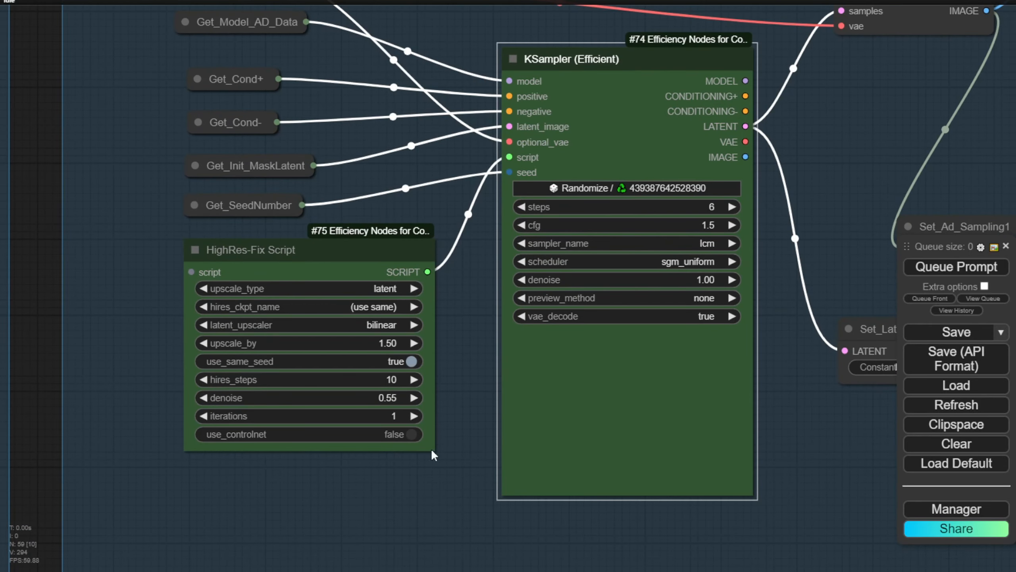
Queue the workflow and follow its progress through the KSampler (Efficient) and Video Combine nodes in the Sampling group
scroll(421, 397, "down", 6)
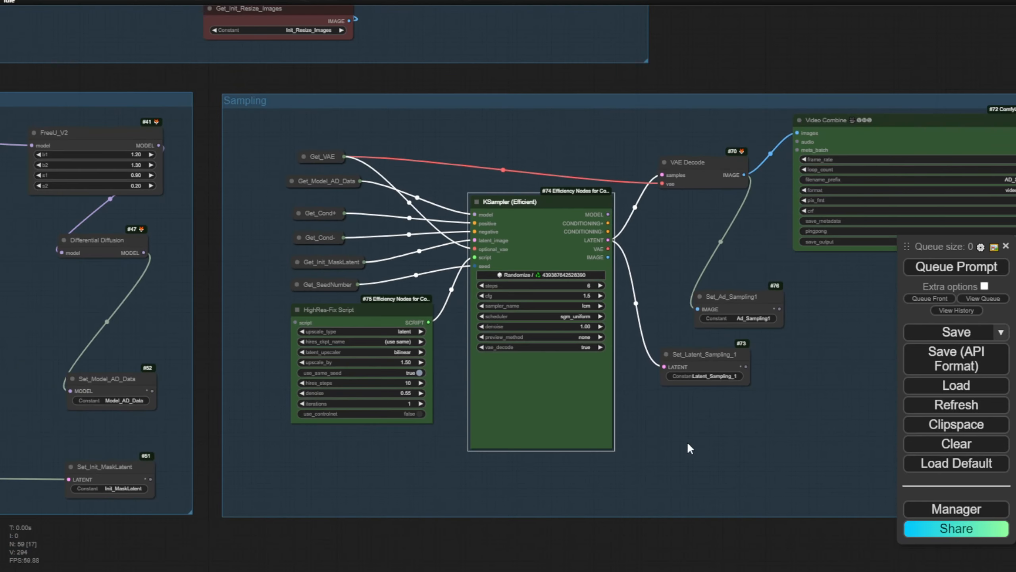
left_click_drag(707, 441, 628, 459)
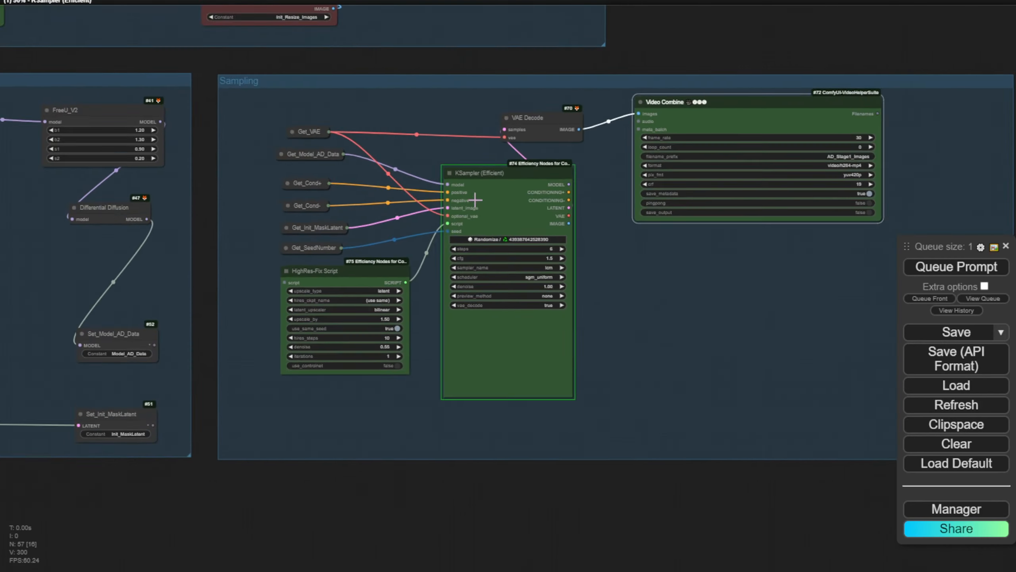
scroll(474, 197, "up", 2)
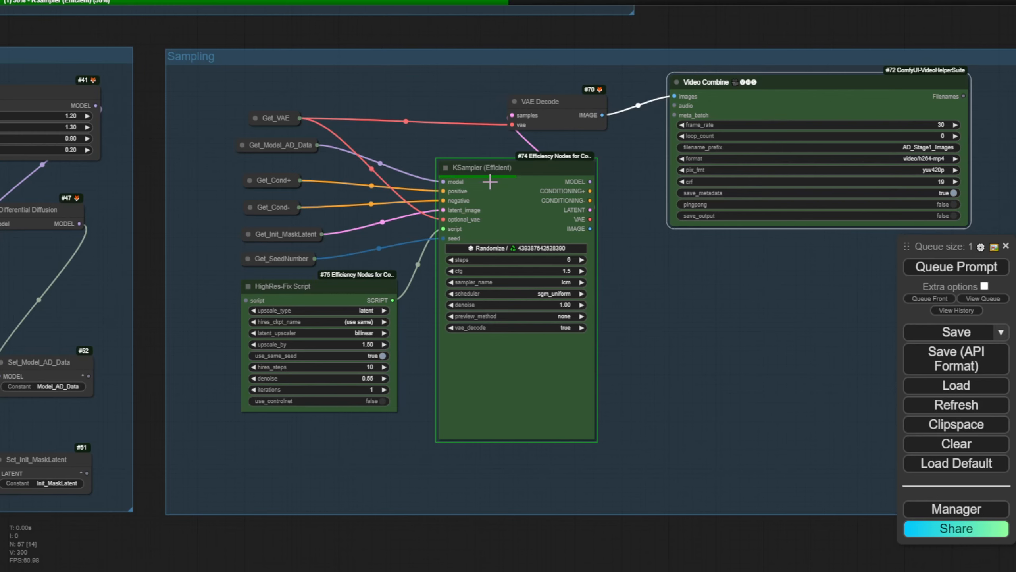
scroll(490, 182, "down", 6)
double_click(624, 18)
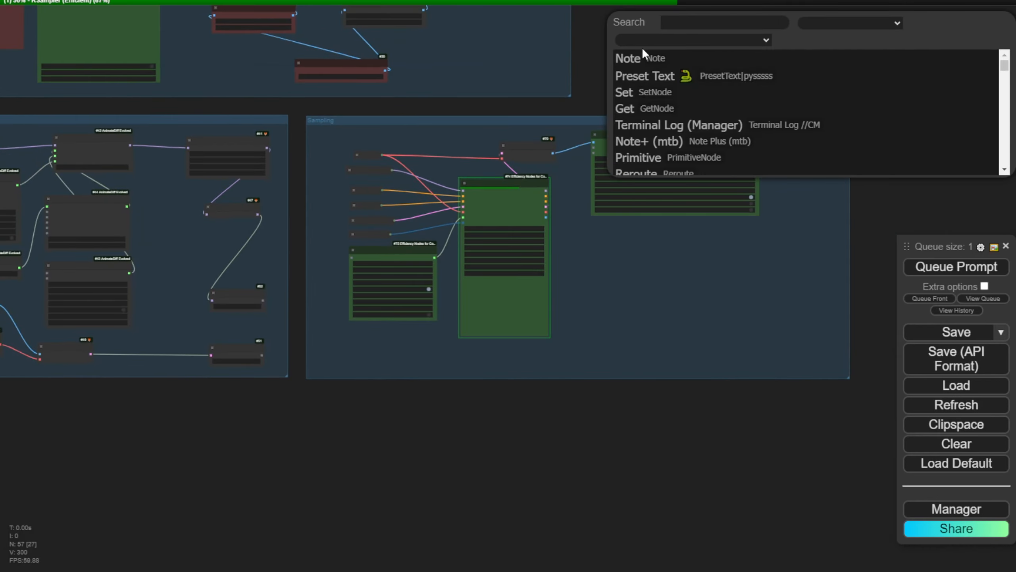
left_click_drag(600, 31, 701, 402)
scroll(645, 174, "down", 3)
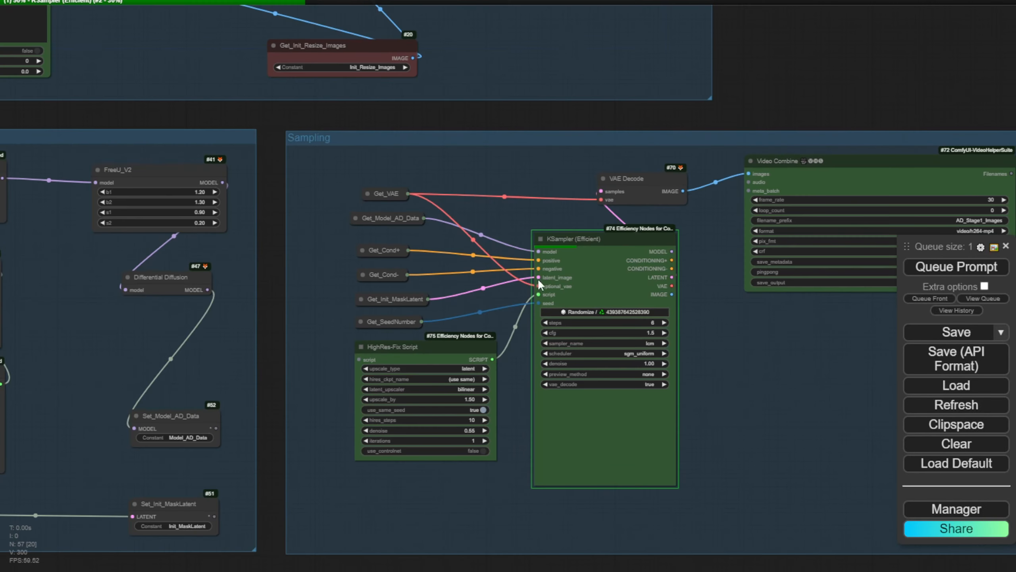
left_click_drag(773, 409, 619, 437)
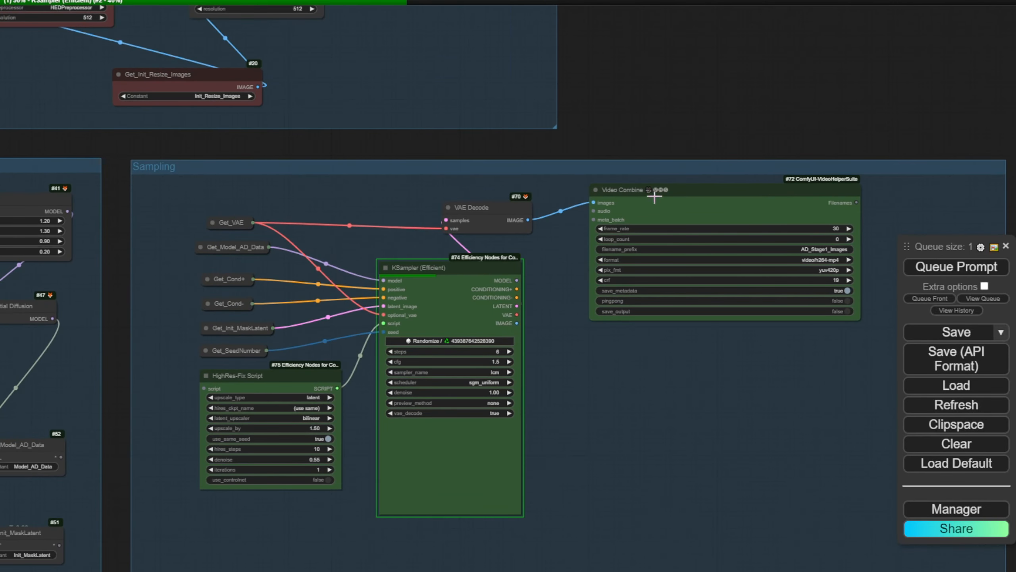
scroll(699, 140, "down", 8)
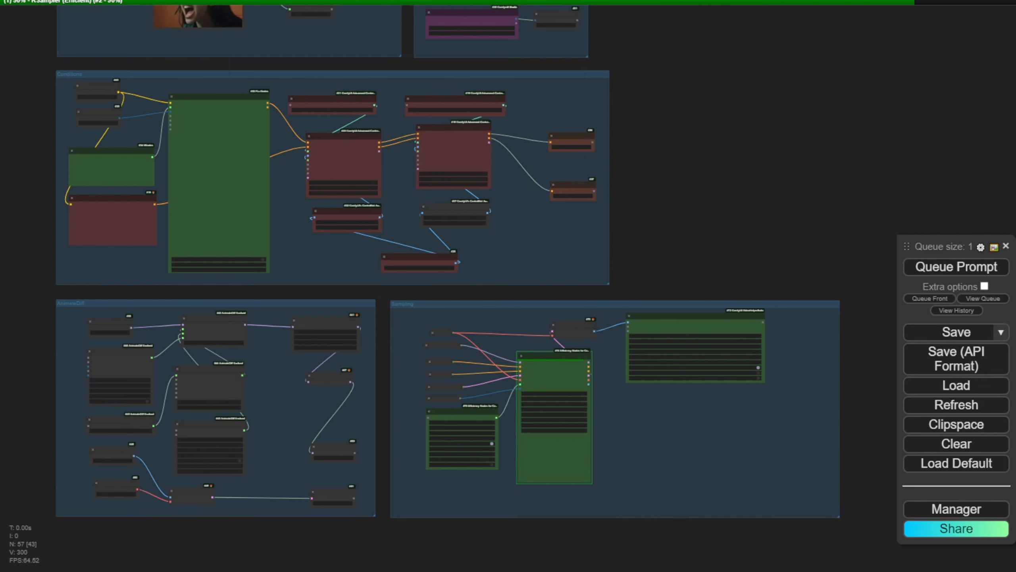
scroll(382, 554, "up", 6)
left_click_drag(383, 556, 113, 529)
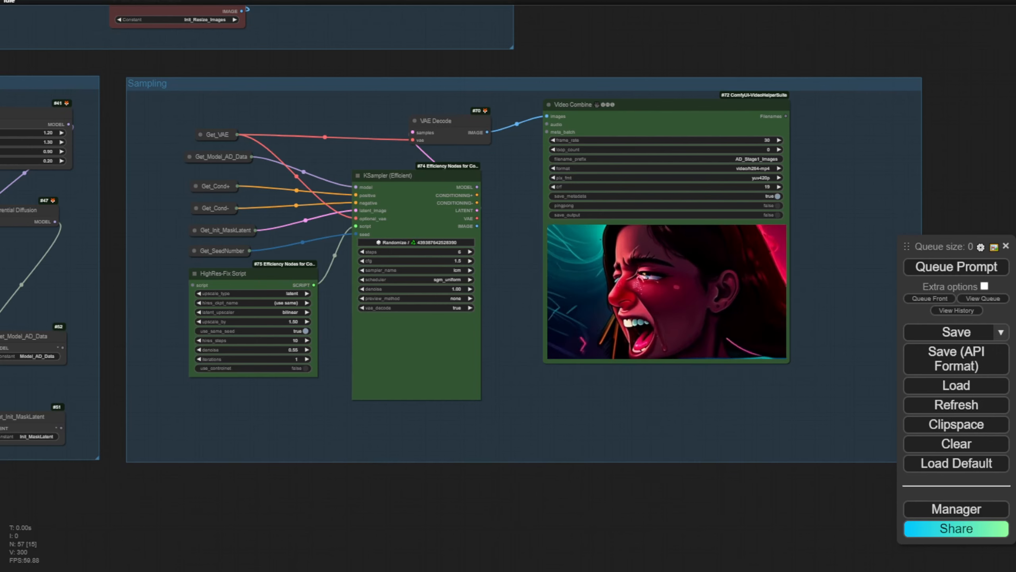
Enlarge the Video Combine node for a bigger result preview and shift it slightly within the Sampling group
left_click_drag(789, 362, 865, 406)
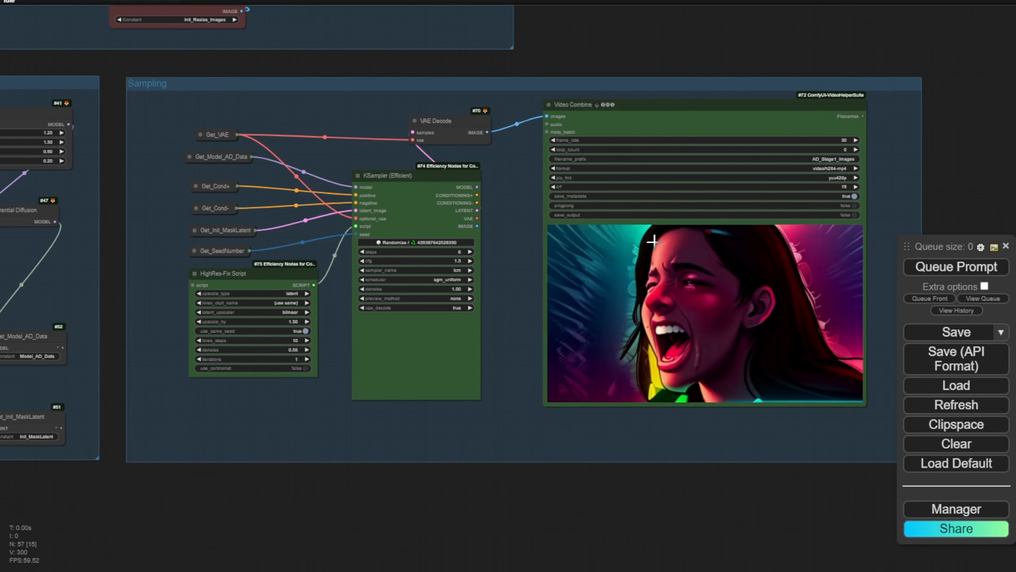
left_click_drag(678, 107, 658, 118)
scroll(560, 352, "down", 3)
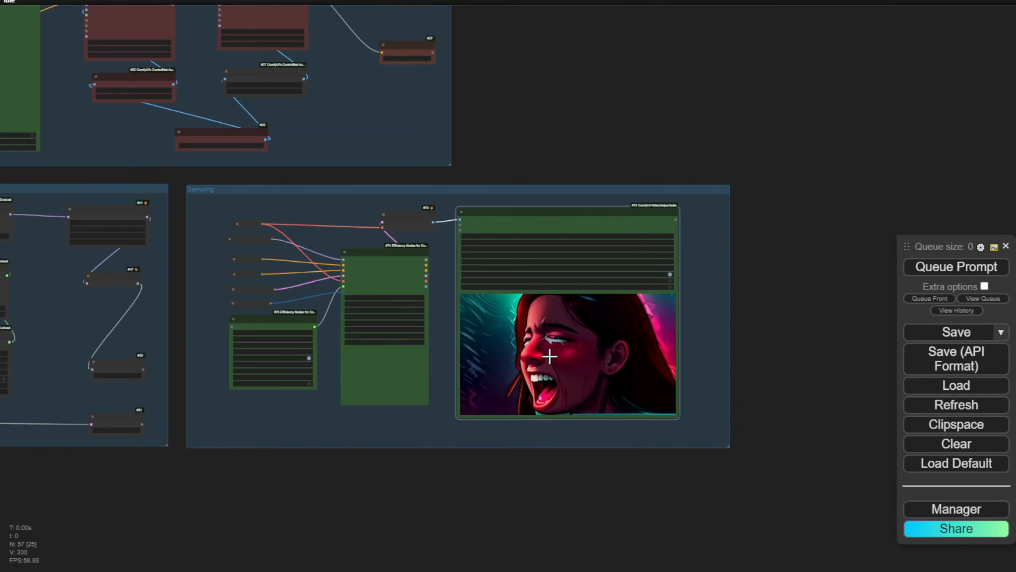
Pause the source video preview on the Load Video (Upload) node in the Video Loader group
scroll(550, 356, "down", 5)
left_click_drag(536, 114, 813, 460)
scroll(470, 342, "up", 6)
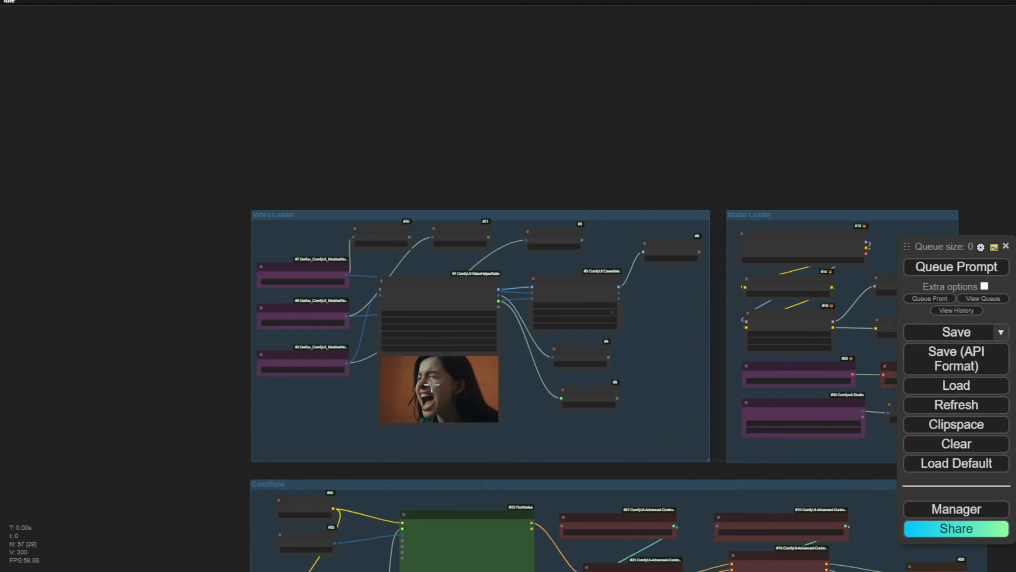
scroll(431, 385, "up", 5)
right_click(432, 372)
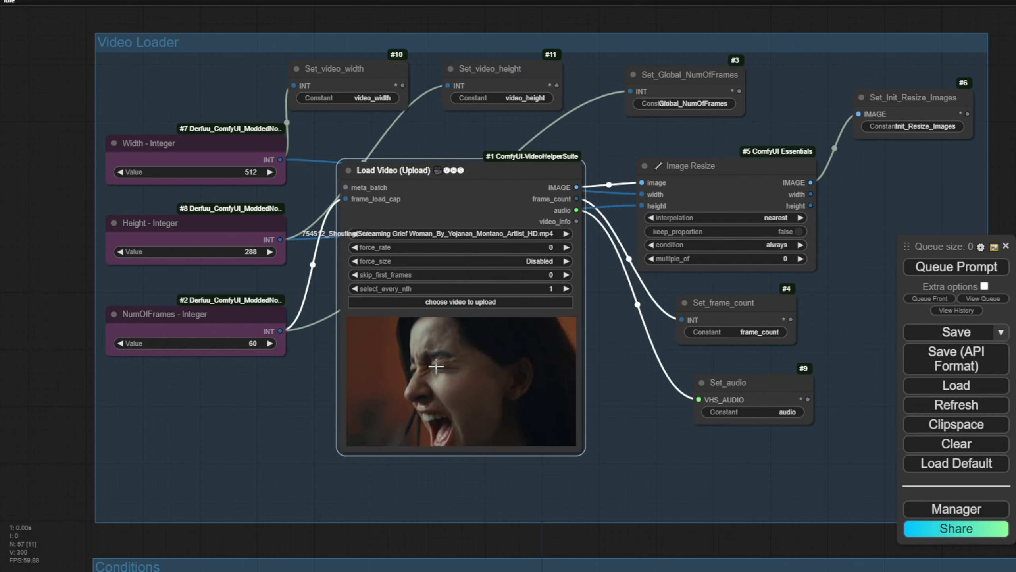
right_click(462, 384)
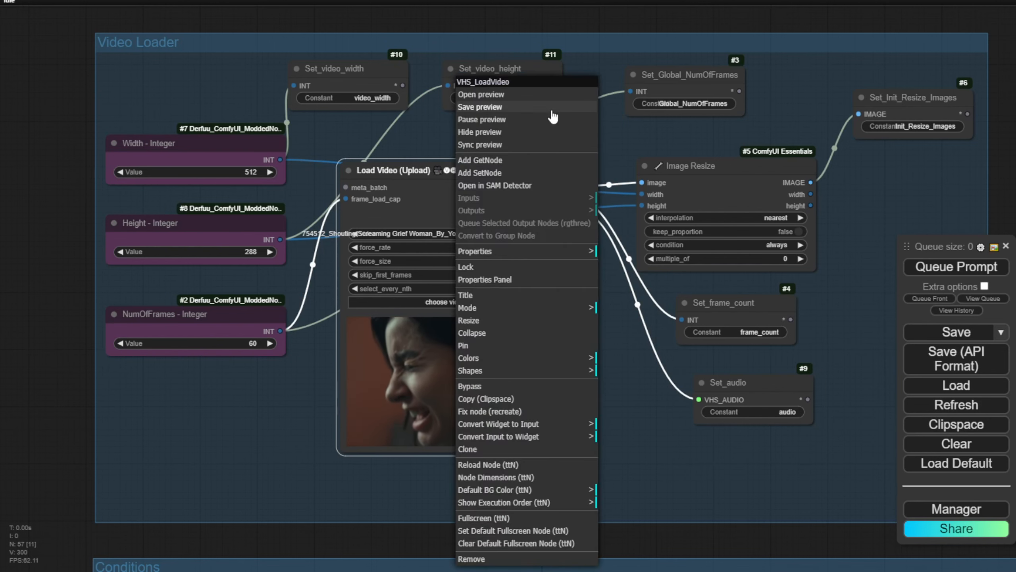
left_click(517, 120)
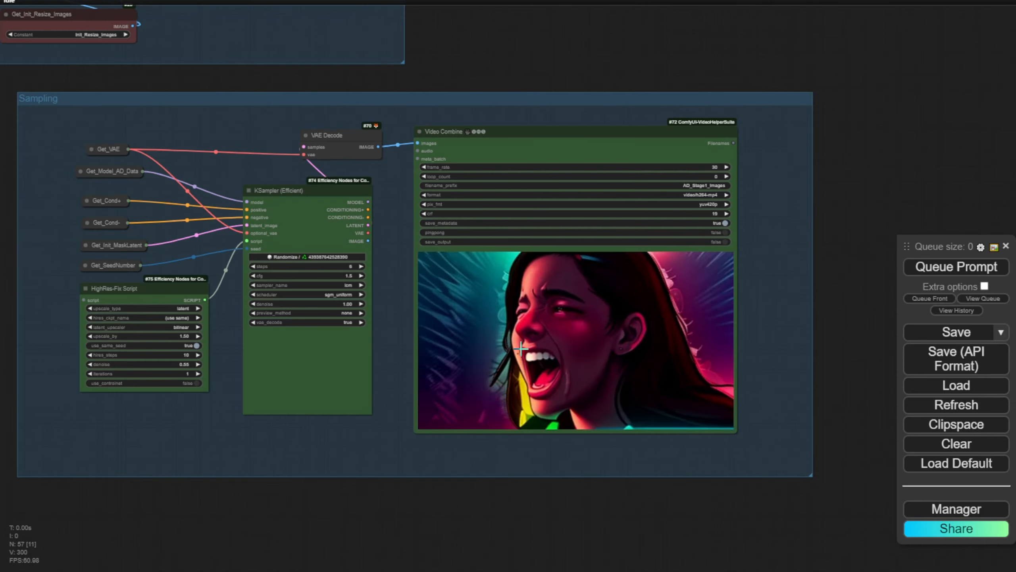
Examine the facial expressions in the Video Combine result and review the whole workflow layout alongside the separate still-image ControlNet workflow
scroll(558, 241, "up", 4)
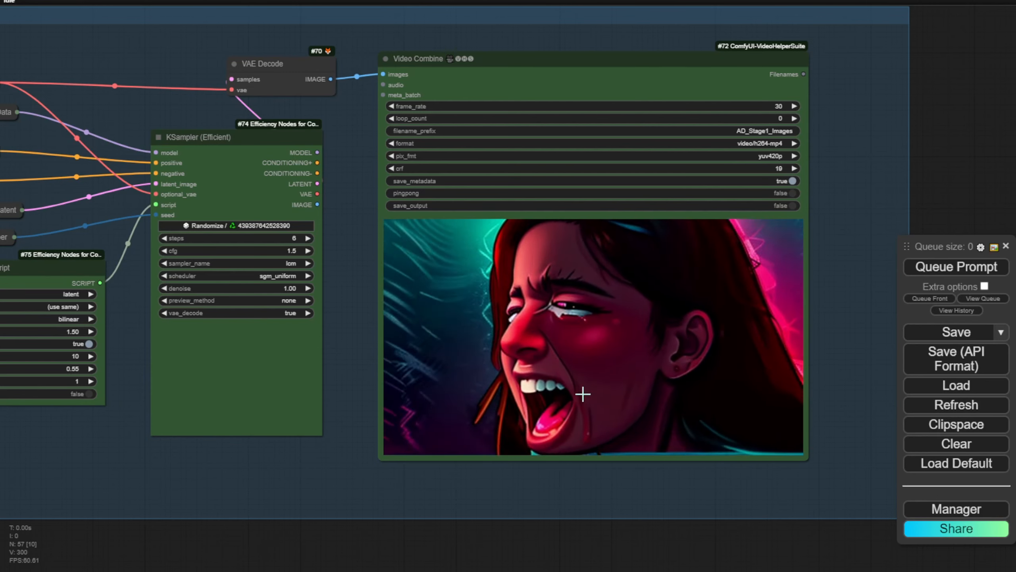
scroll(583, 395, "down", 10)
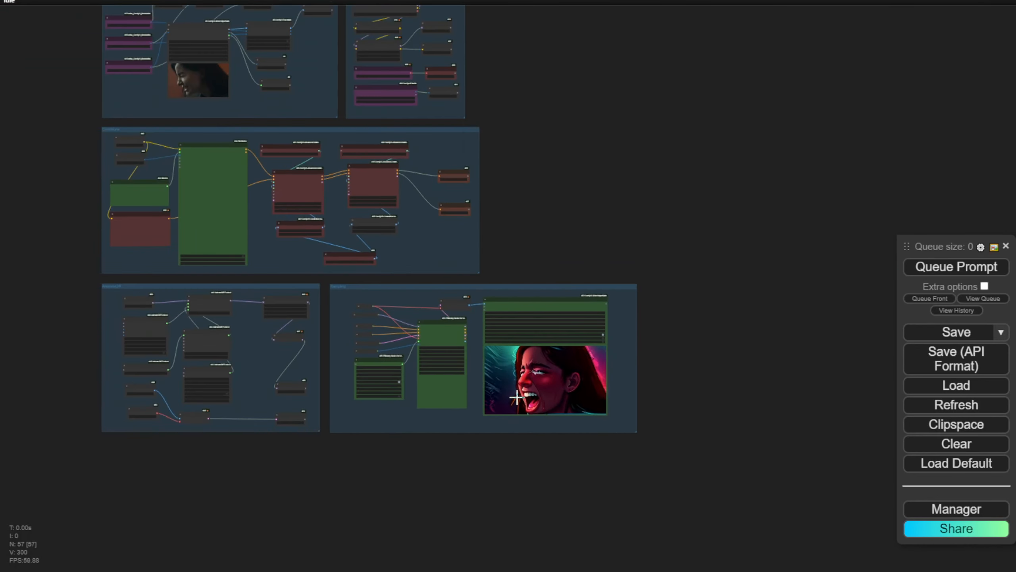
left_click_drag(579, 234, 737, 364)
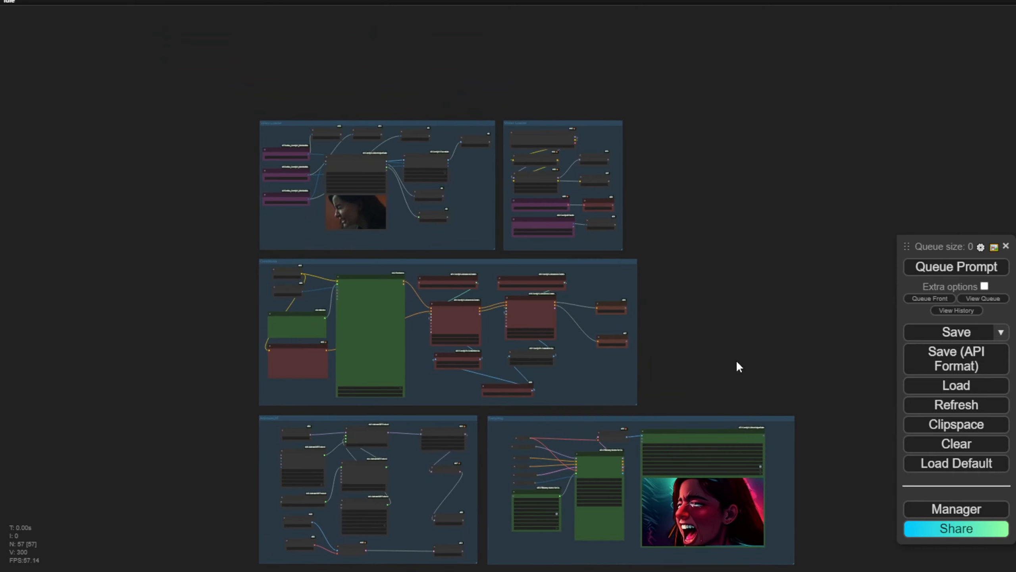
scroll(597, 280, "up", 3)
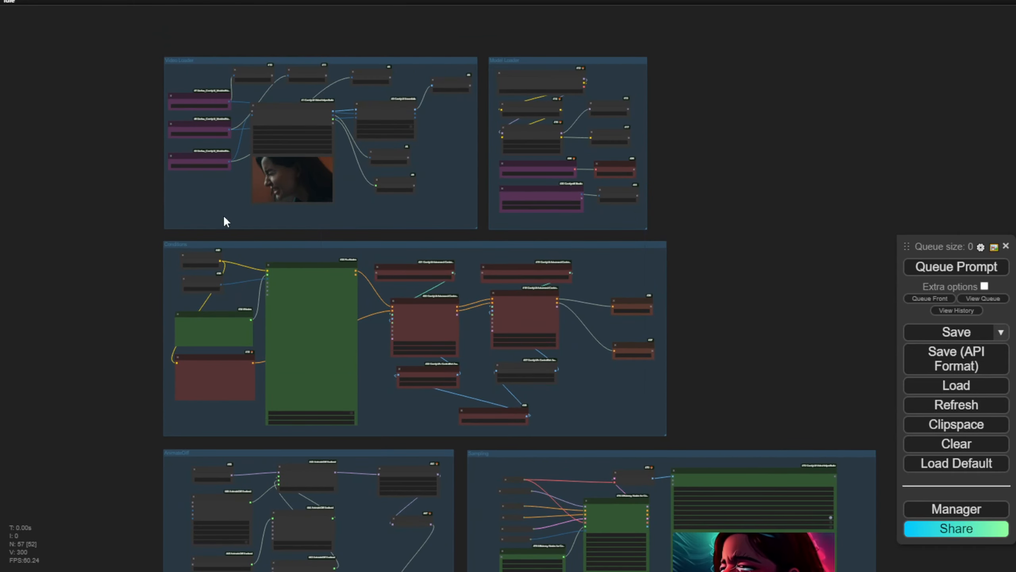
scroll(220, 270, "up", 3)
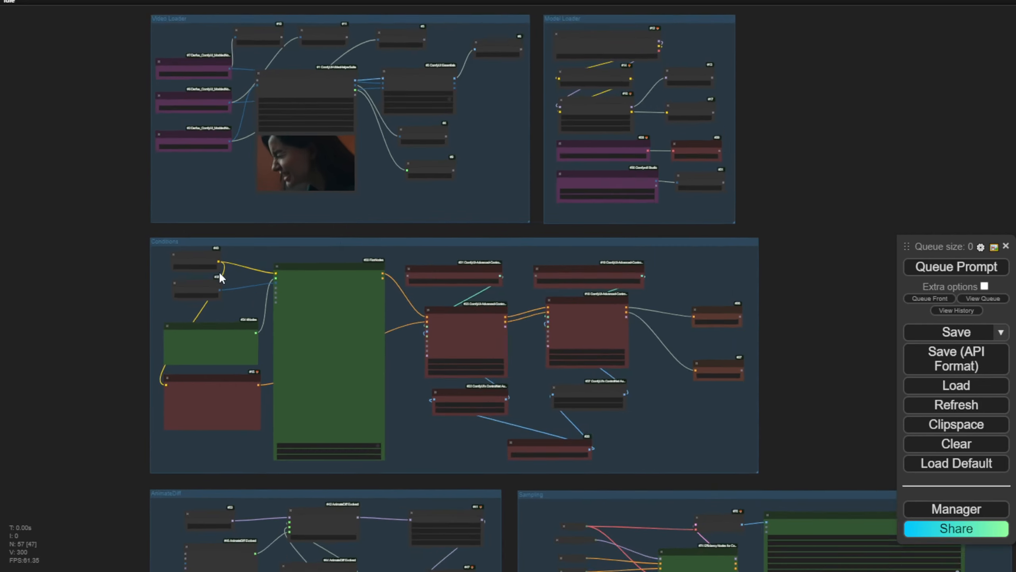
left_click_drag(859, 318, 880, 197)
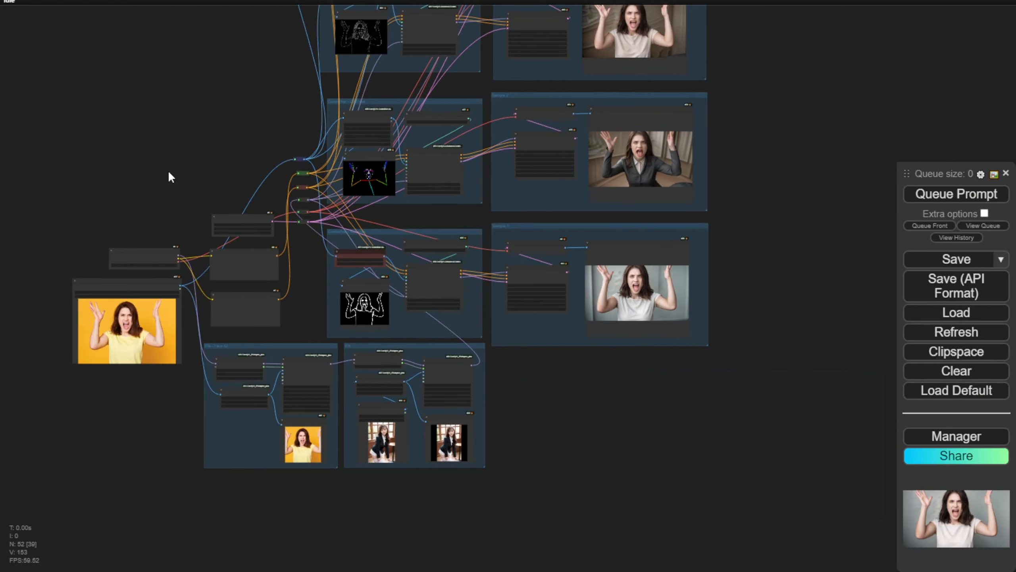
scroll(689, 270, "up", 5)
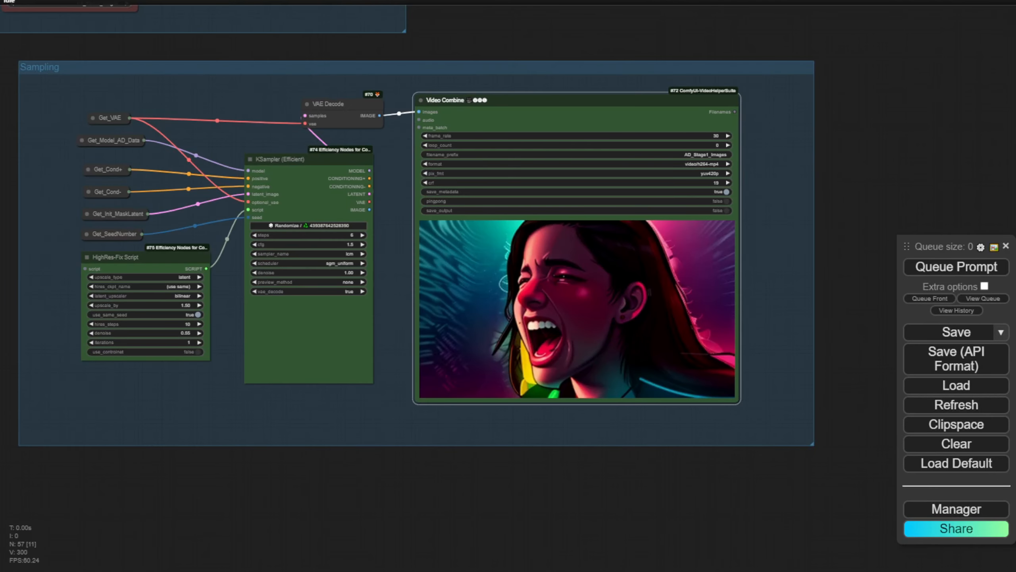
scroll(297, 47, "down", 5)
left_click_drag(432, 39, 556, 259)
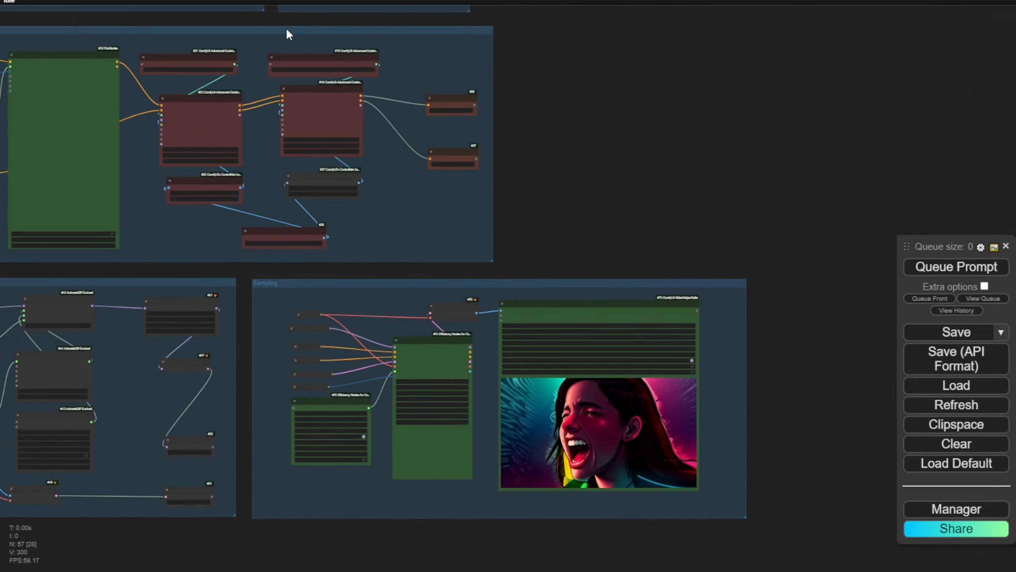